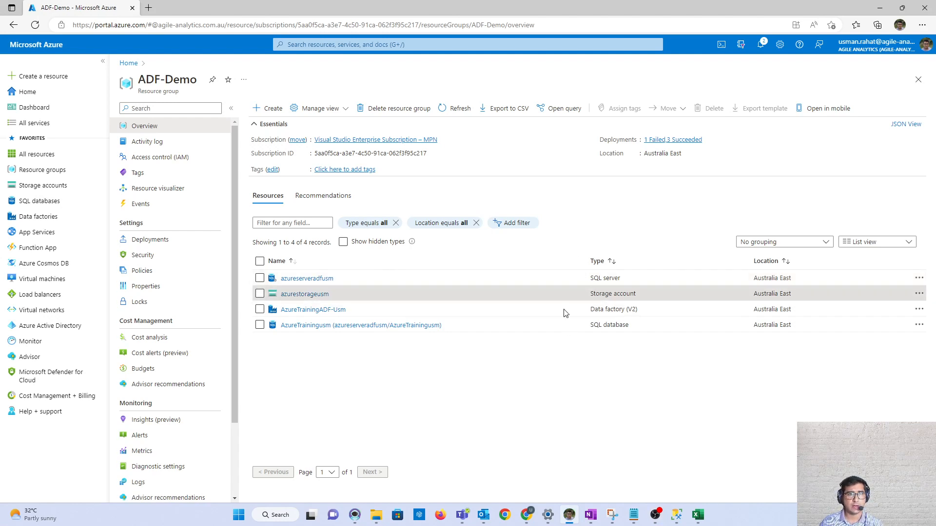
# Switch to Notepad and review the video plan's points on networking, file upload, table creation and the ADF copy pipeline.
pyautogui.click(634, 518)
pyautogui.click(669, 478)
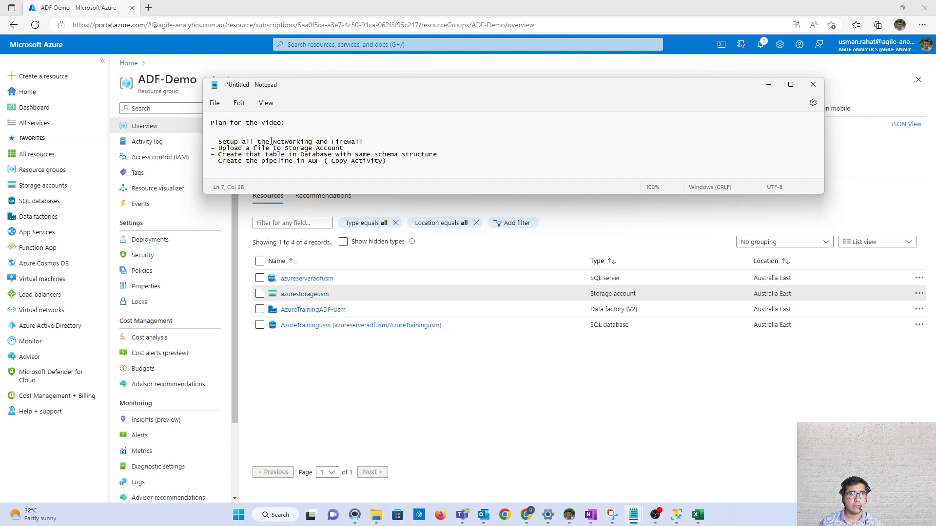
pyautogui.moveTo(272, 141); pyautogui.dragTo(303, 142)
pyautogui.moveTo(381, 142); pyautogui.dragTo(274, 145)
pyautogui.click(391, 143)
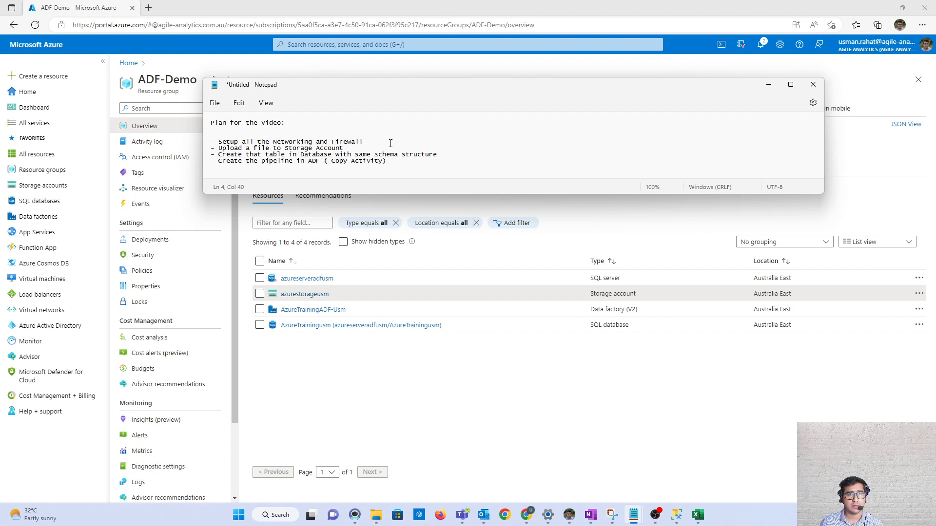
pyautogui.moveTo(390, 143); pyautogui.dragTo(215, 142)
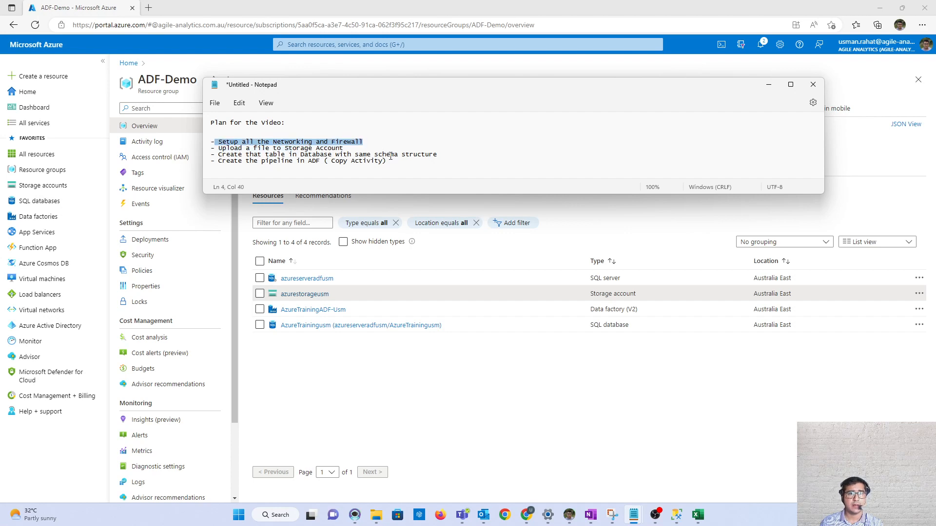
pyautogui.moveTo(407, 164); pyautogui.dragTo(211, 149)
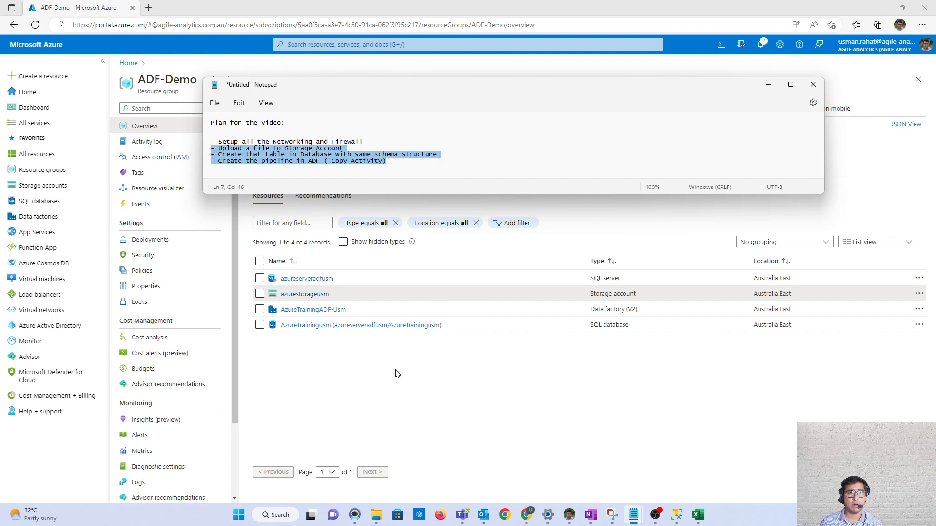
pyautogui.click(398, 384)
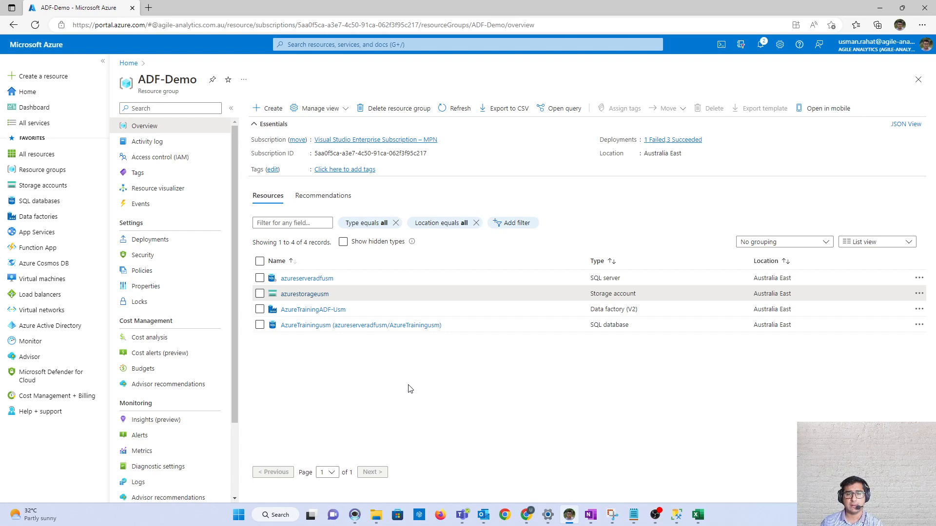
# Examine the public access, firewall rules and Azure services exception in the networking settings of the azureserveradfusm SQL server.
pyautogui.click(298, 279)
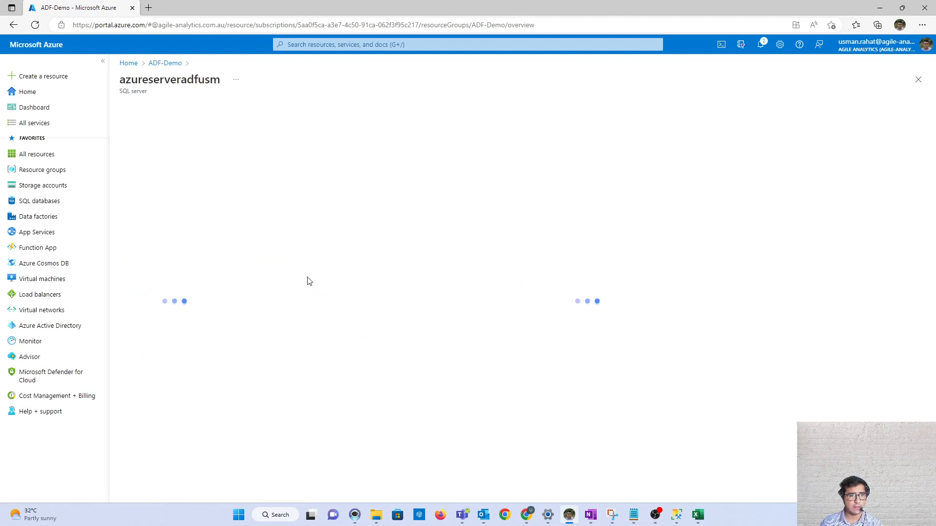
pyautogui.click(148, 436)
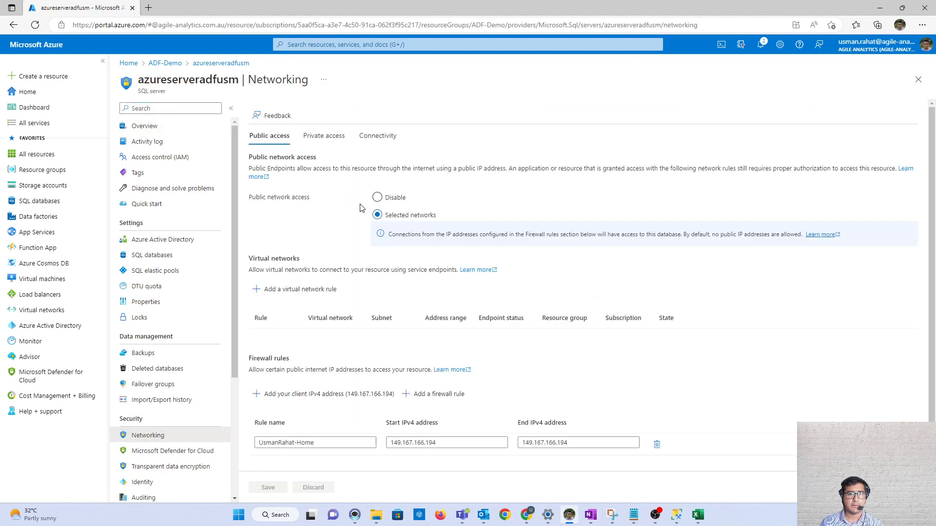
pyautogui.scroll(-1, 370, 209)
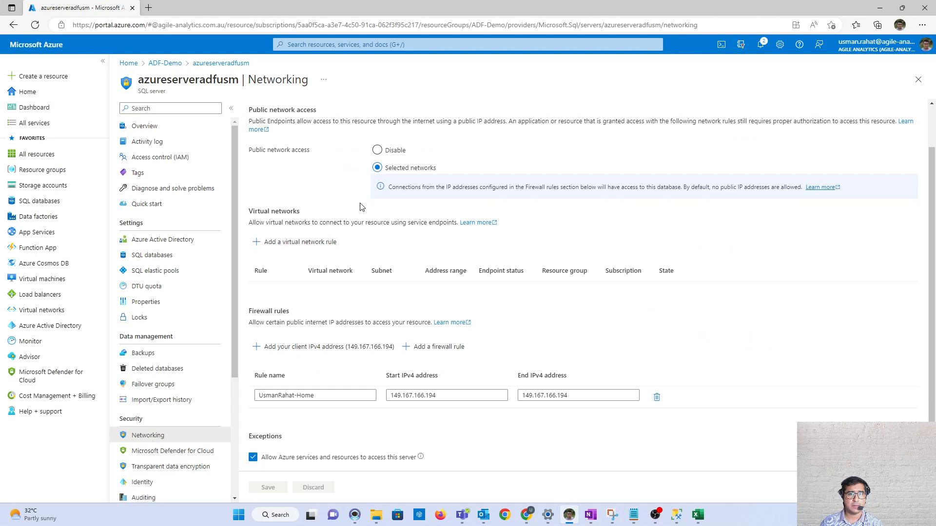
pyautogui.scroll(1, 398, 222)
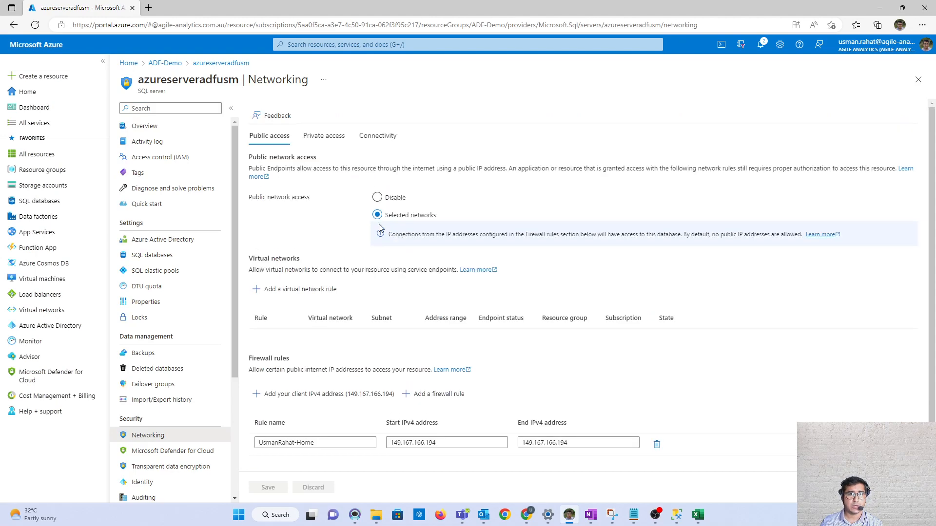
pyautogui.scroll(-1, 371, 321)
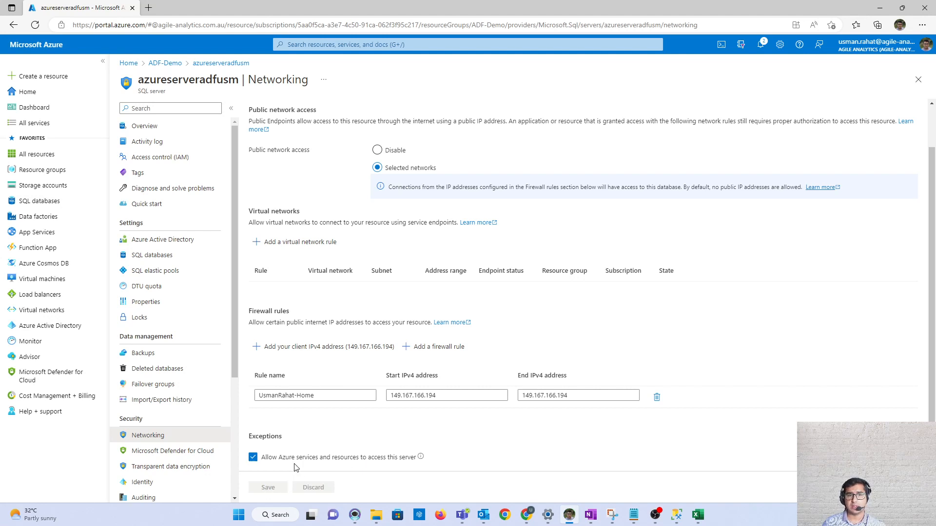
# Create a container named raw in the azurestorageusm storage account of the ADF-Demo resource group.
pyautogui.click(173, 69)
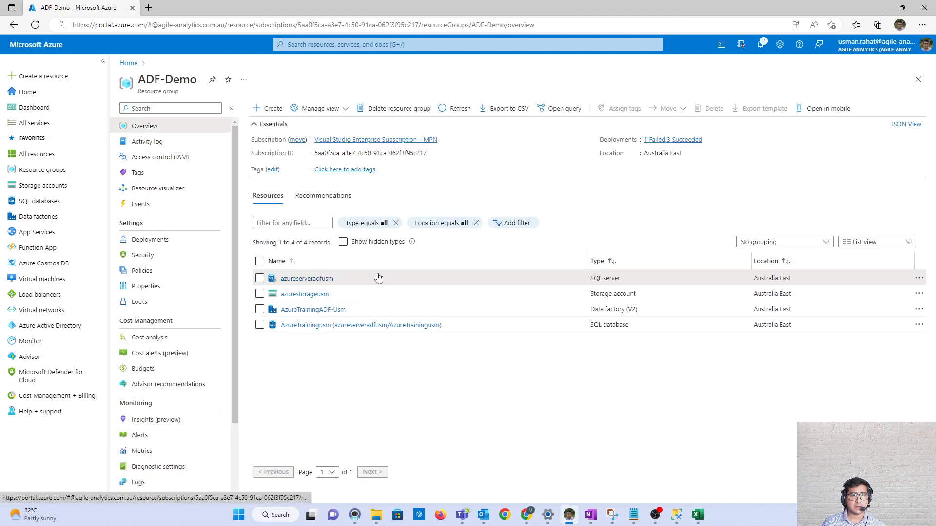
pyautogui.click(315, 295)
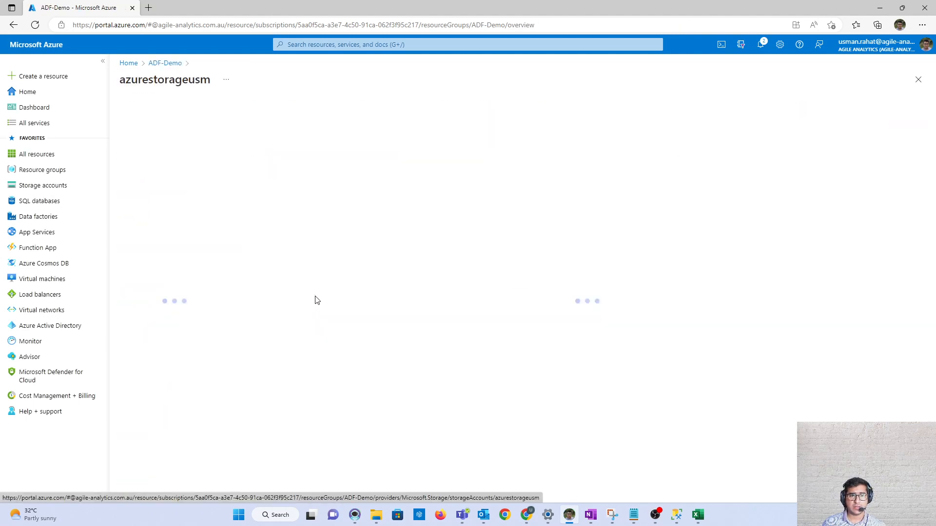
pyautogui.click(148, 271)
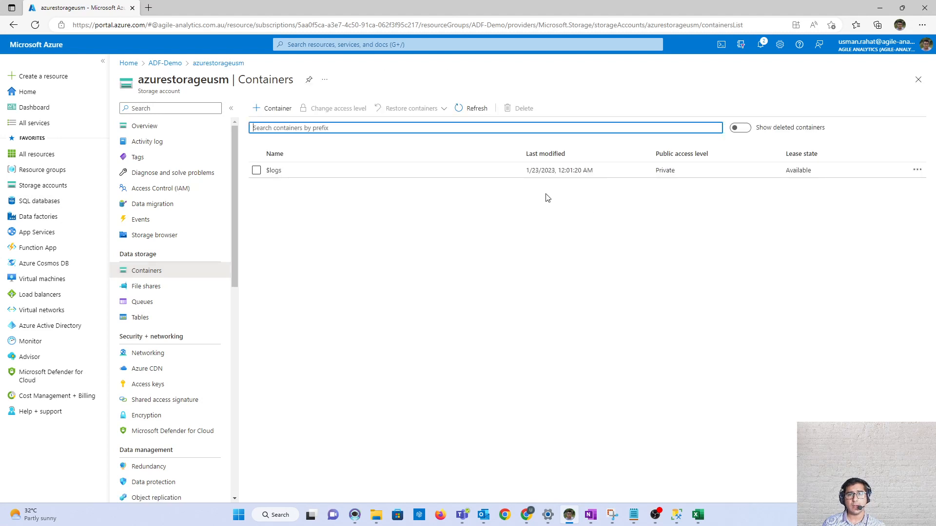
pyautogui.click(276, 110)
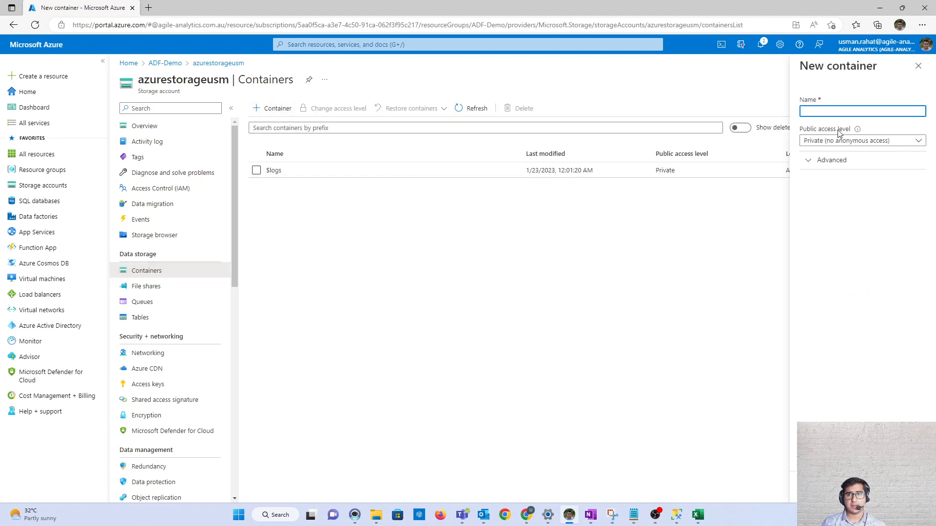
pyautogui.write('raw')
pyautogui.click(817, 488)
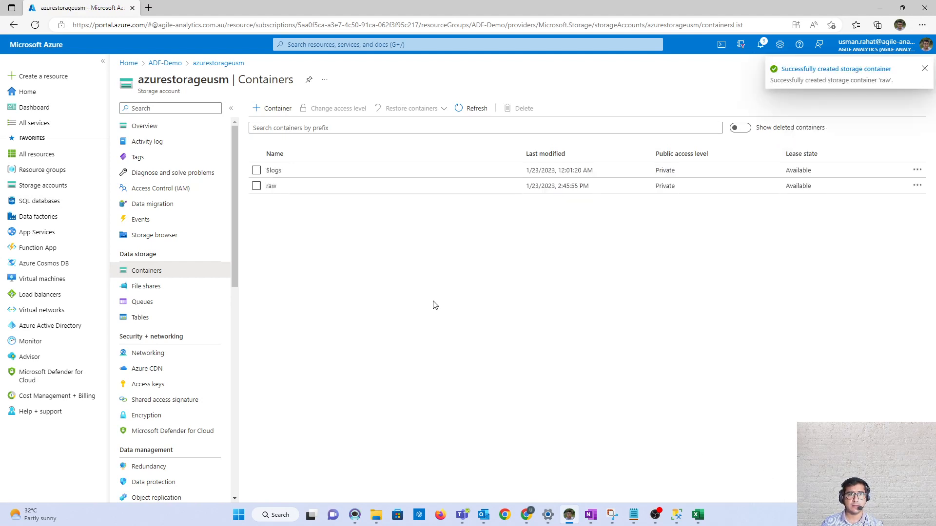
# Open the raw container and review the contents of Users.txt in Notepad.
pyautogui.click(271, 186)
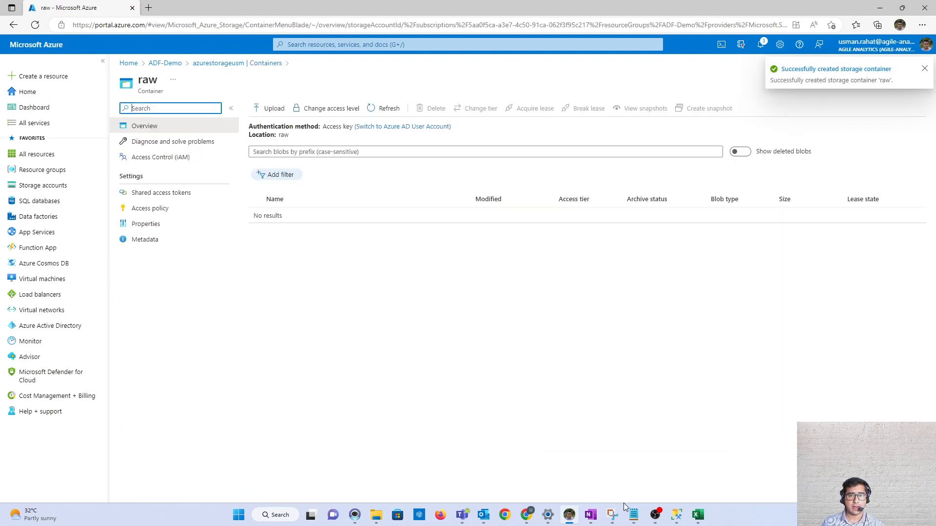
pyautogui.moveTo(633, 515)
pyautogui.click(617, 487)
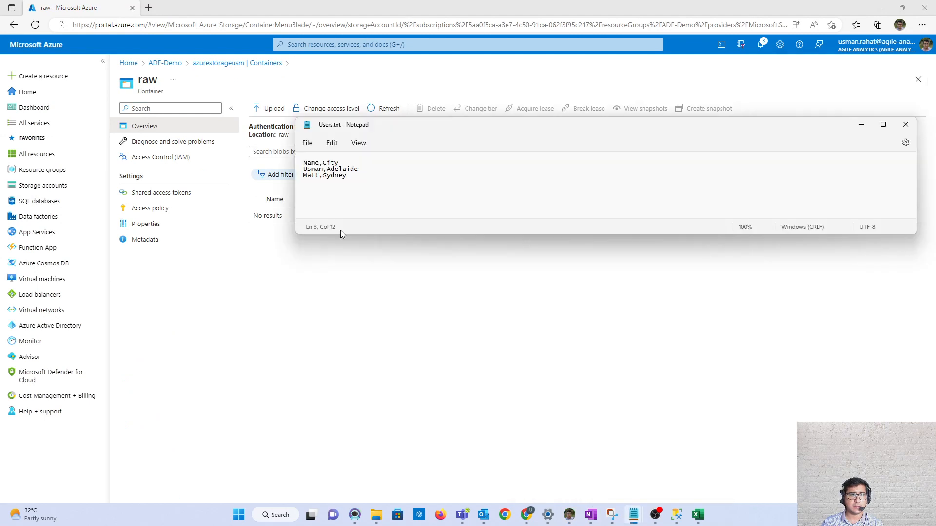
pyautogui.moveTo(376, 180); pyautogui.dragTo(272, 161)
pyautogui.click(414, 177)
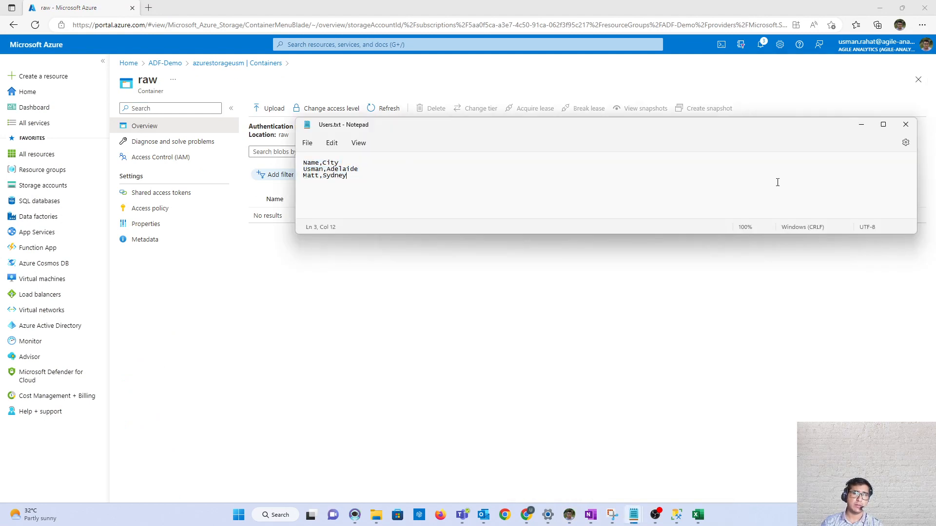
pyautogui.click(860, 125)
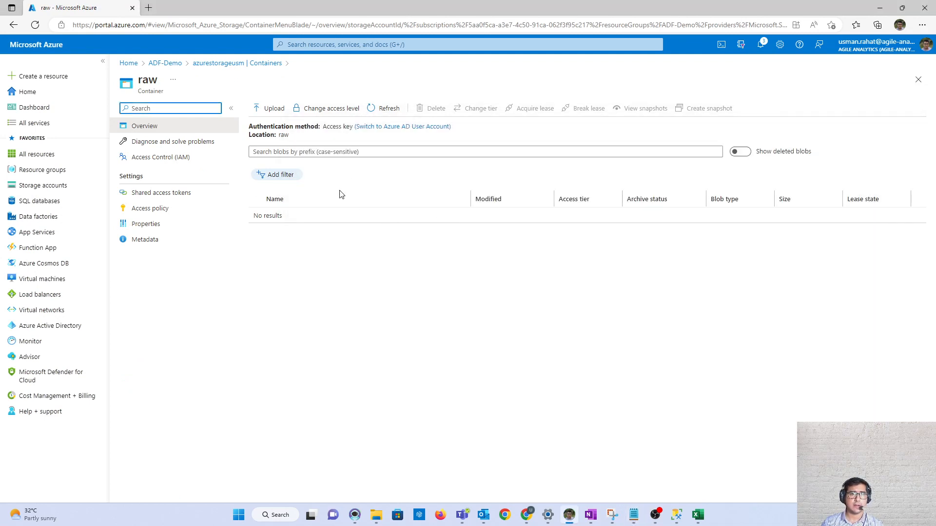
# Upload Users.txt from the Desktop to the raw container.
pyautogui.click(271, 108)
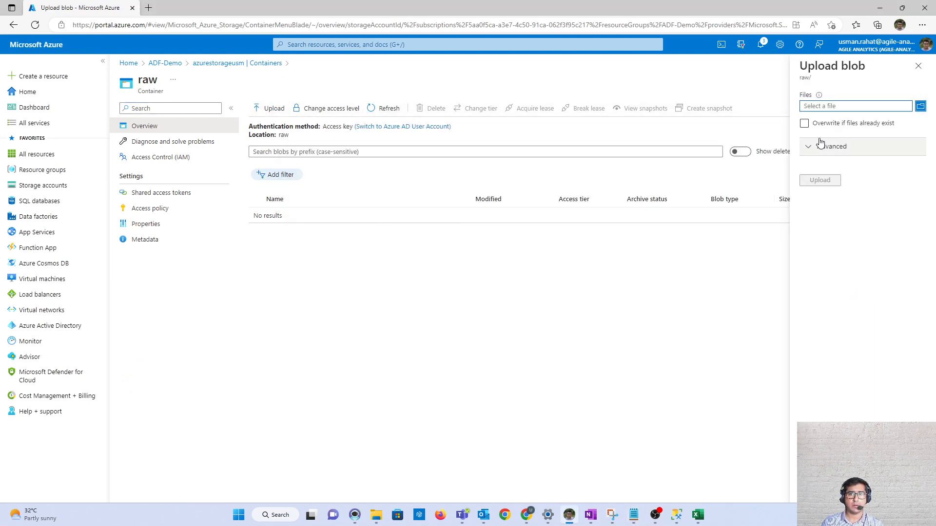
pyautogui.click(836, 106)
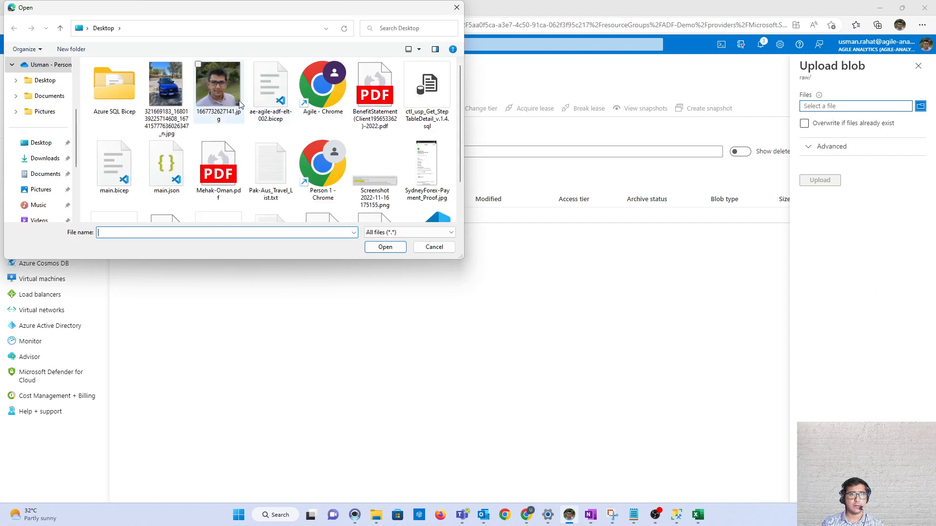
pyautogui.click(239, 102)
pyautogui.press('u')
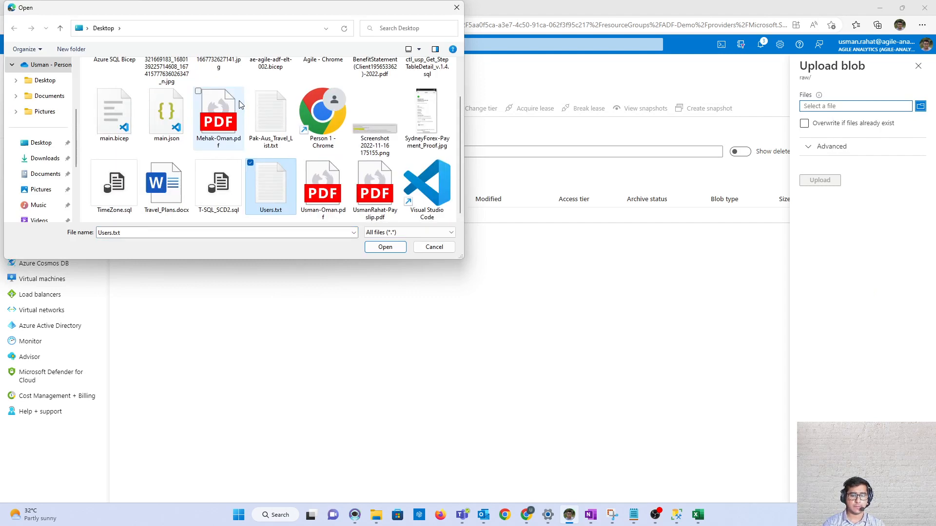
pyautogui.doubleClick(290, 173)
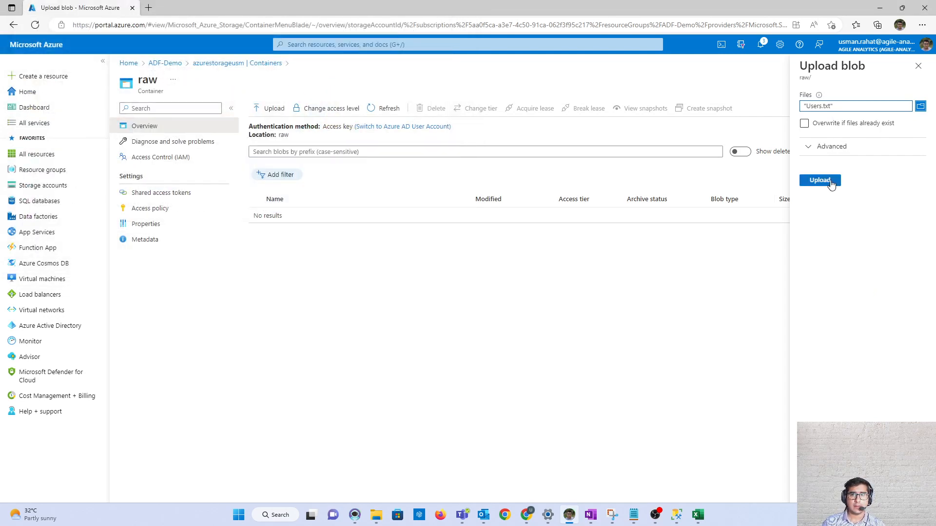
pyautogui.click(828, 181)
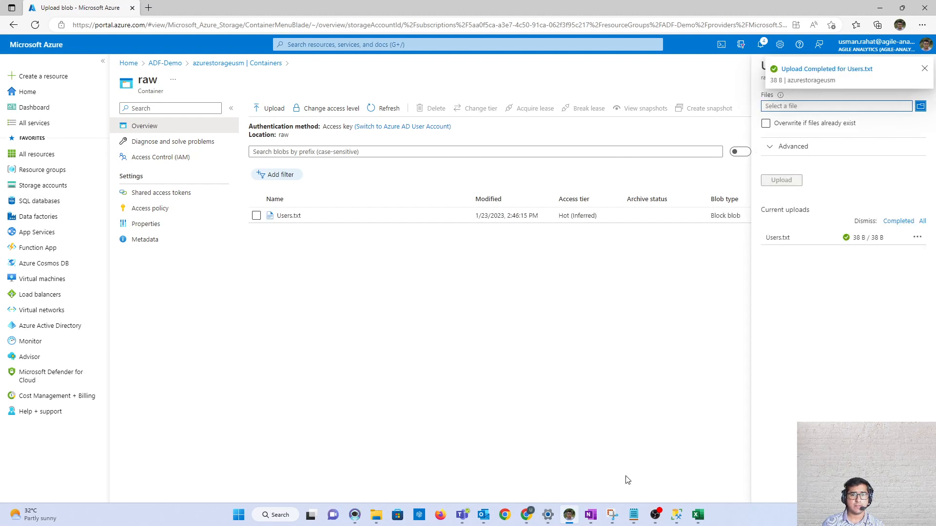
# Check the plan in Notepad for the task that follows the storage upload.
pyautogui.moveTo(632, 515)
pyautogui.click(646, 487)
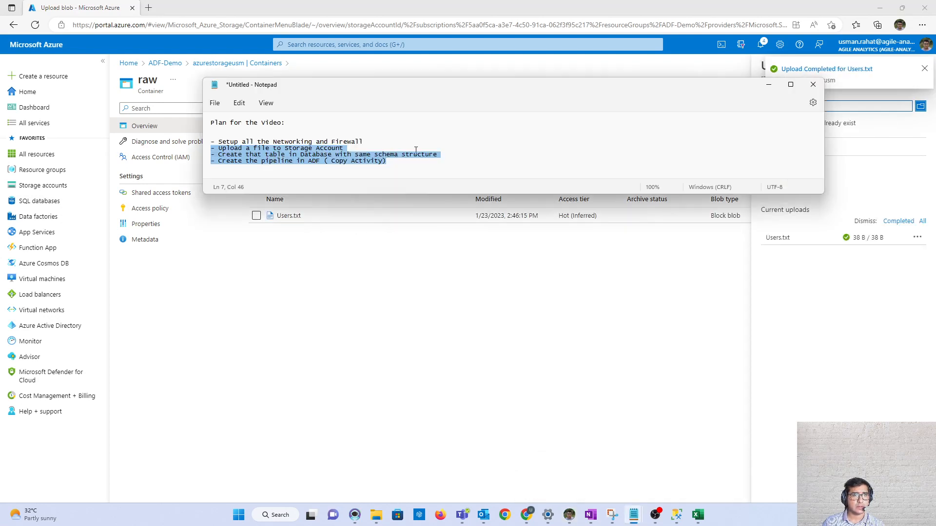
pyautogui.click(467, 158)
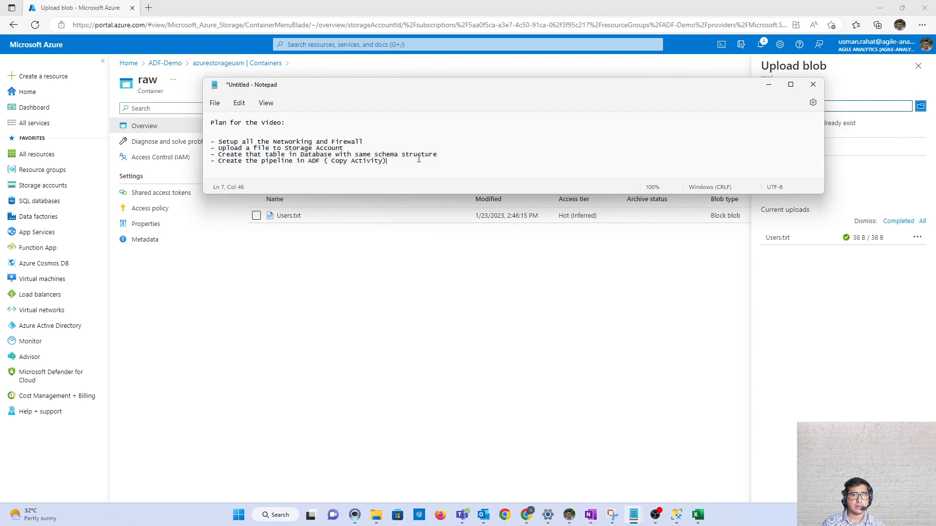
# Switch to SQL Server Management Studio, disconnect the current server and start a new Database Engine connection.
pyautogui.click(677, 515)
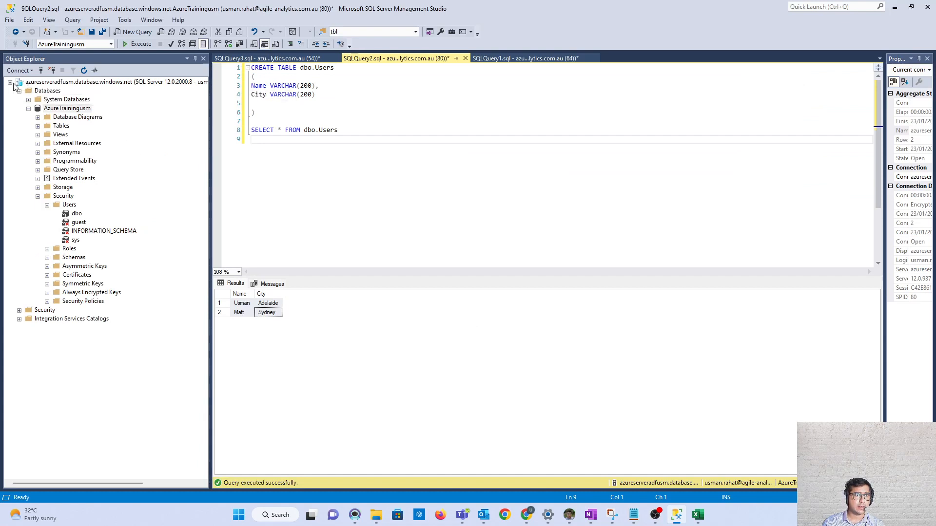
pyautogui.rightClick(48, 84)
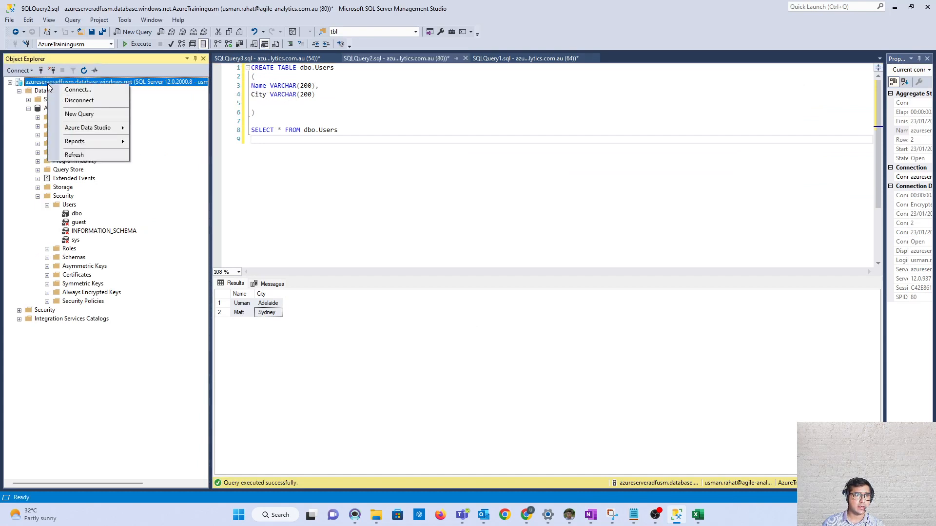
pyautogui.click(78, 100)
pyautogui.click(25, 74)
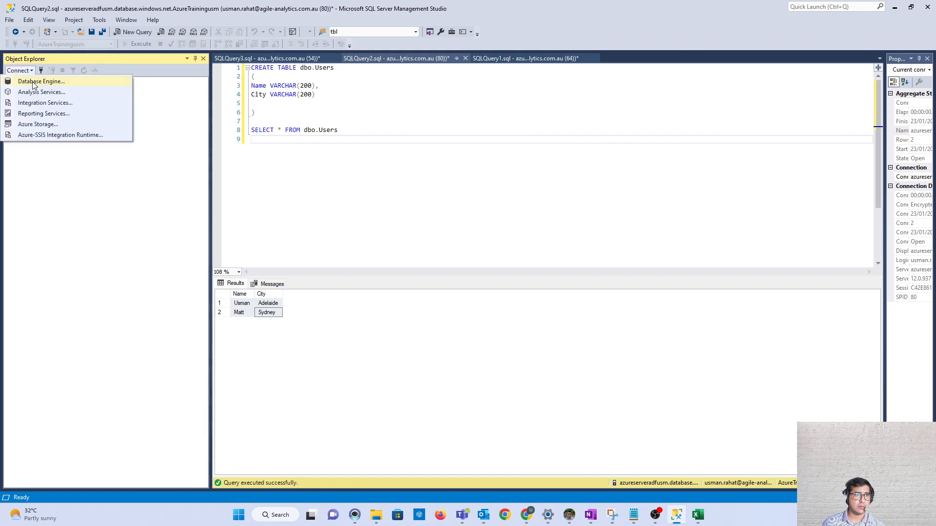
pyautogui.click(32, 81)
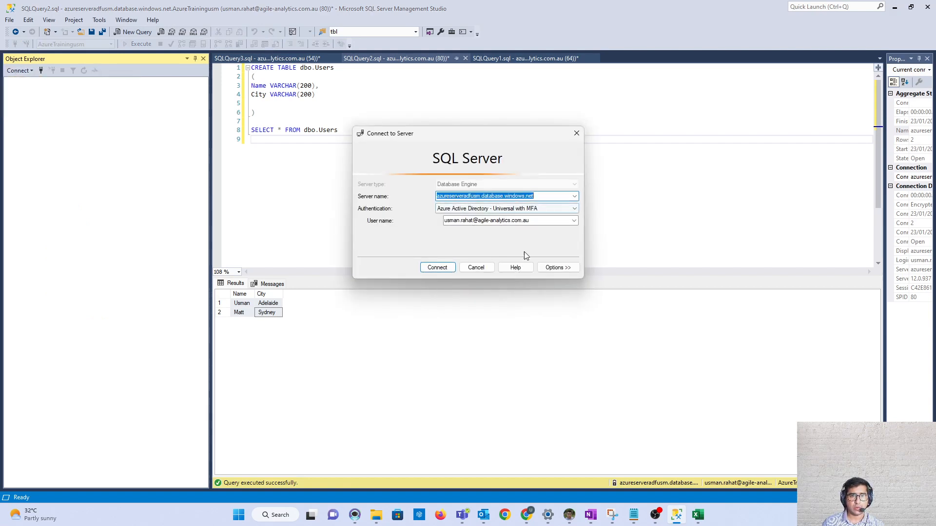
# Copy the AzureTrainingusm database's server name from the Azure portal and enter azureserveradfusm.database.windows.net as the connection's server name in SQL Server Management Studio.
pyautogui.click(570, 518)
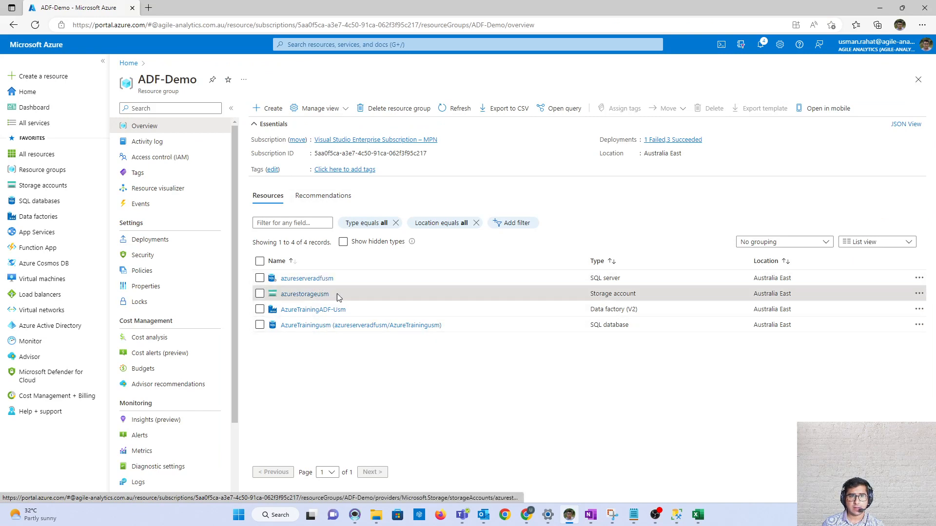
pyautogui.click(379, 326)
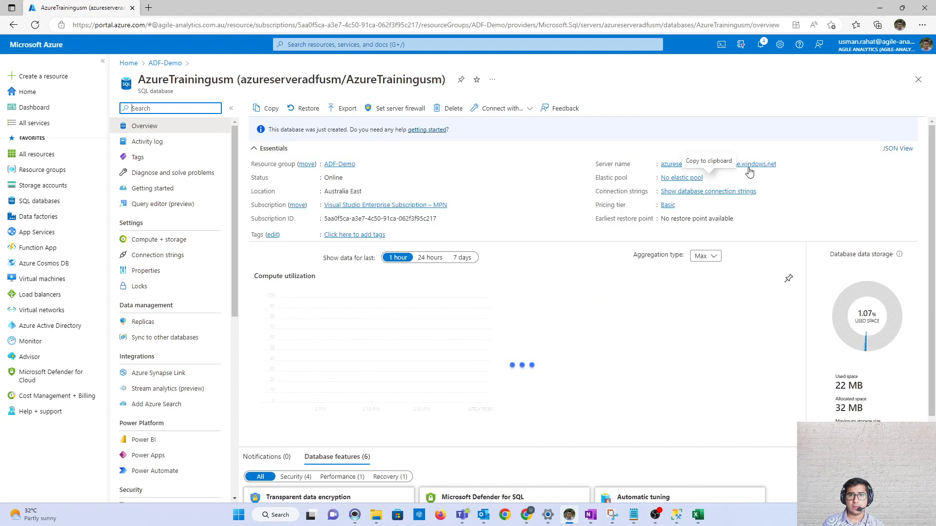
pyautogui.click(782, 166)
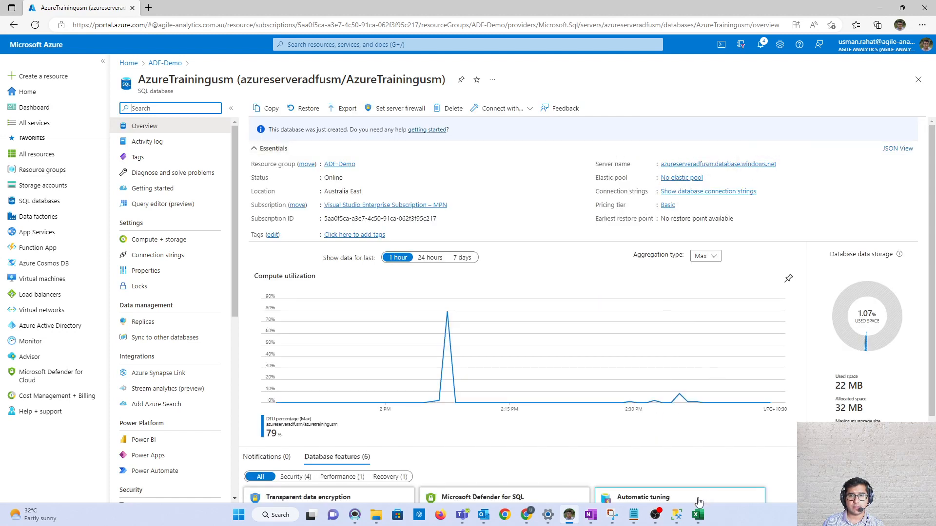
pyautogui.click(673, 517)
pyautogui.write('azureserveradfusm.database.windows.net')
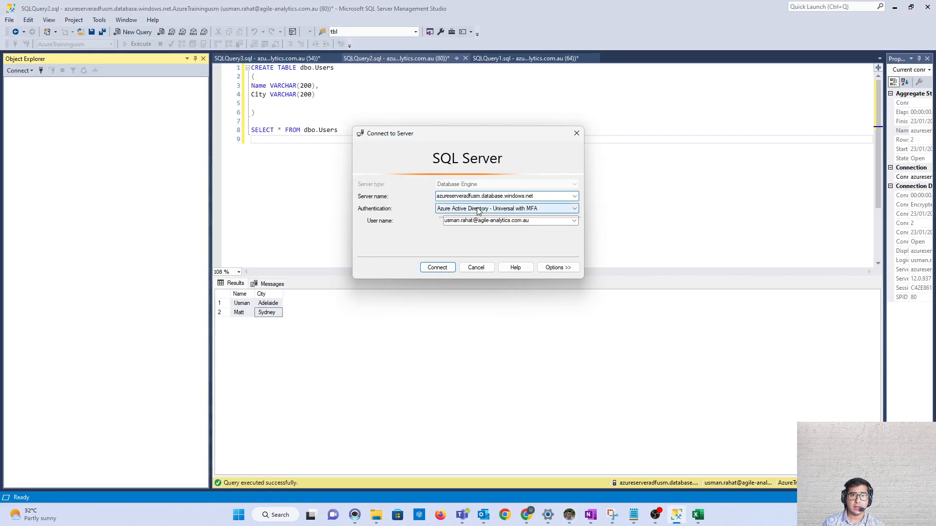
# Connect to the server using Azure Active Directory - Universal with MFA authentication.
pyautogui.click(478, 208)
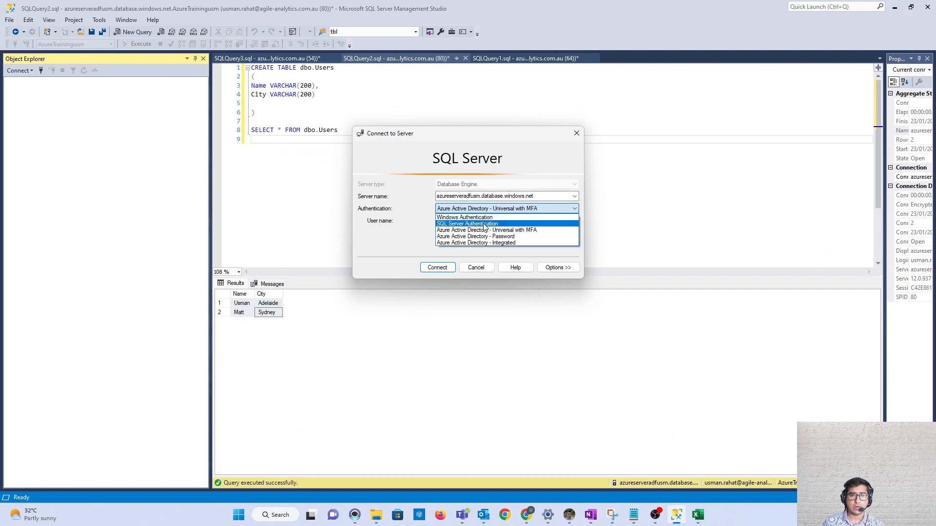
pyautogui.click(485, 230)
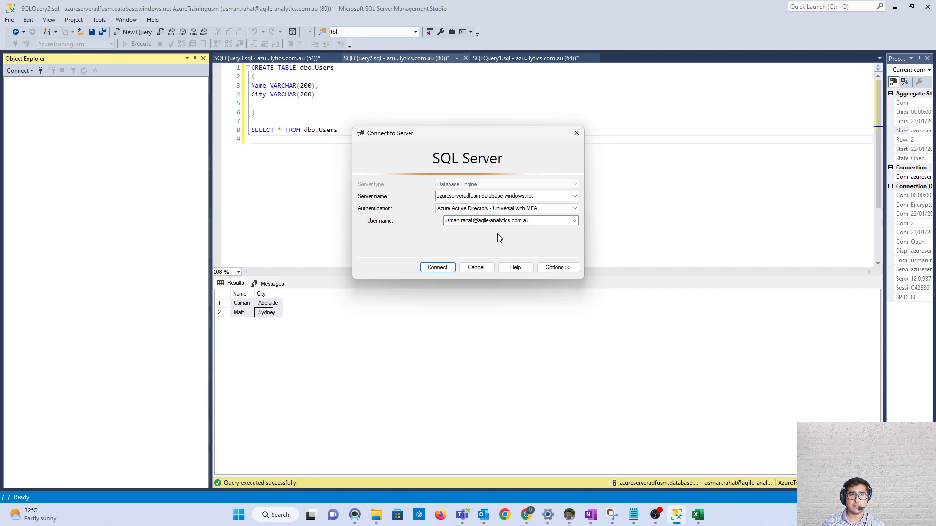
pyautogui.click(439, 268)
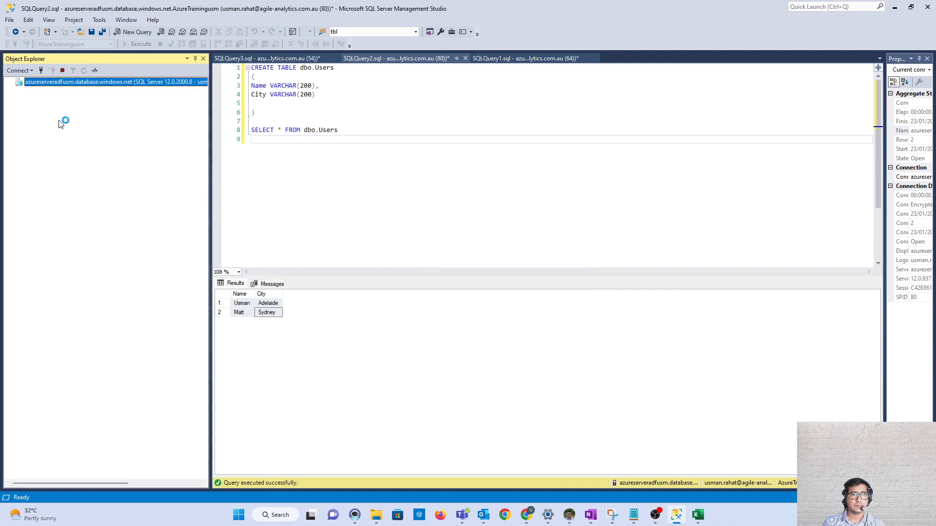
# Expand the server's databases and the AzureTrainingusm database, and open a new query on AzureTrainingusm.
pyautogui.click(19, 91)
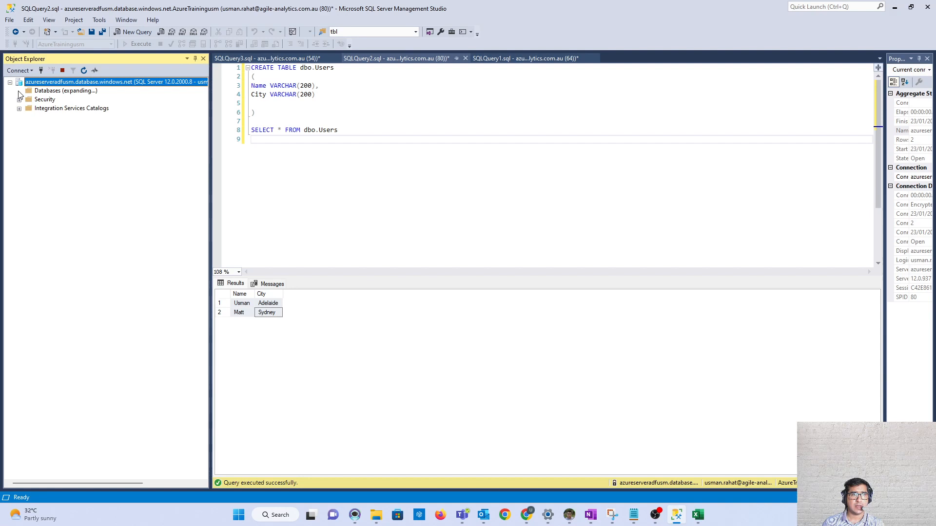
pyautogui.click(51, 109)
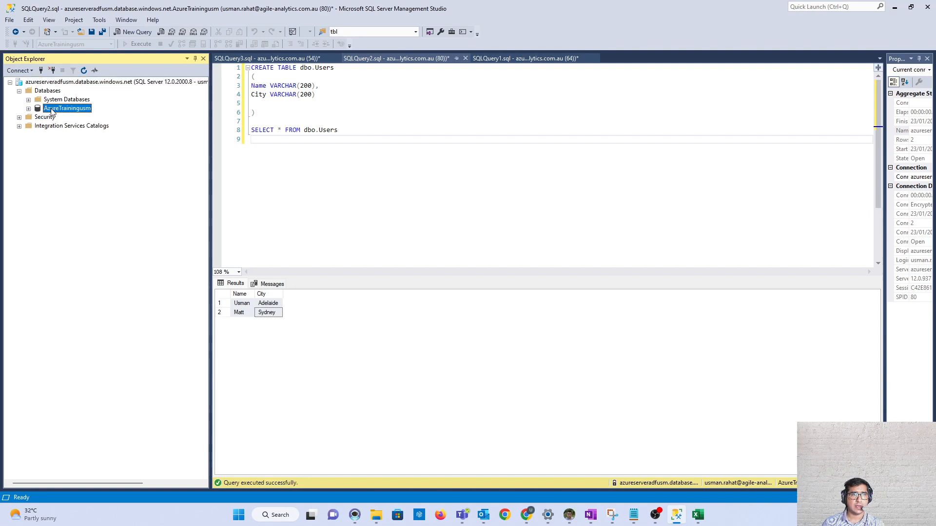
pyautogui.click(28, 109)
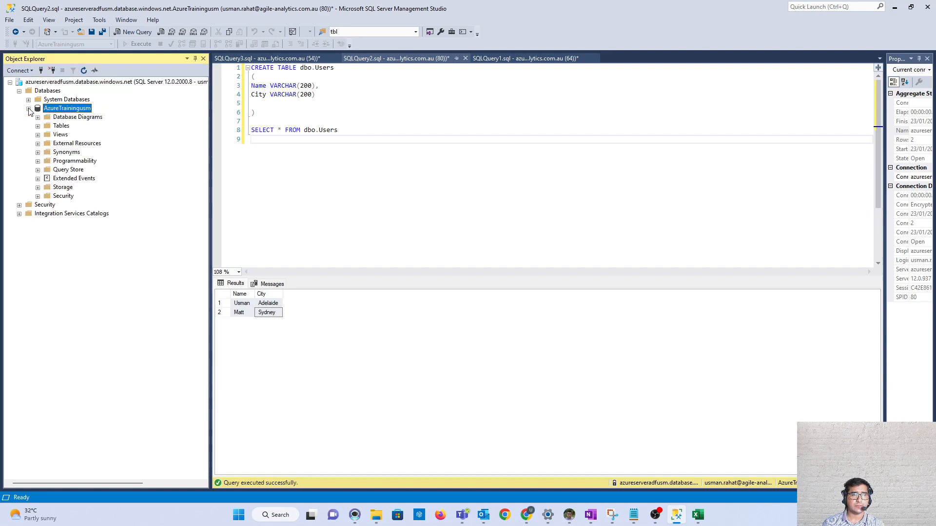
pyautogui.rightClick(73, 109)
pyautogui.click(90, 125)
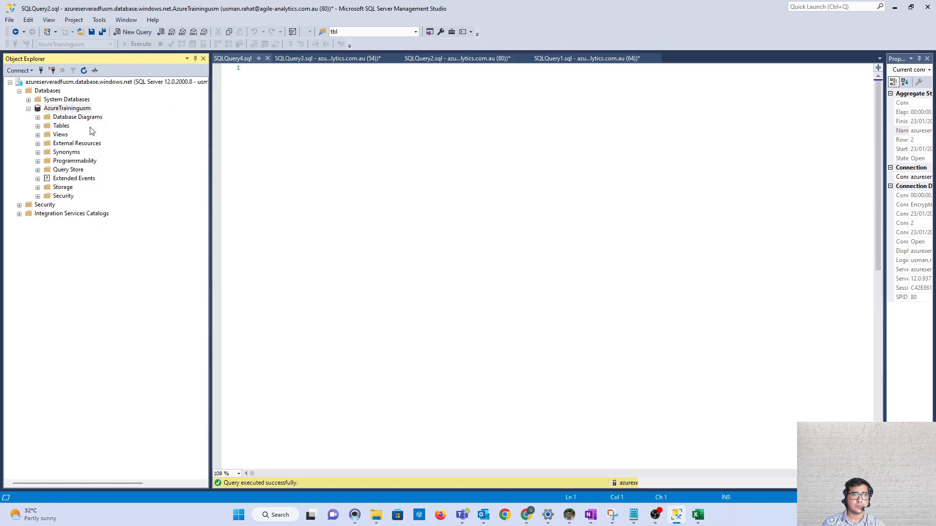
# Copy the CREATE TABLE dbo.Users and SELECT * FROM dbo.Users statements from SQLQuery2.sql into the new query.
pyautogui.click(370, 58)
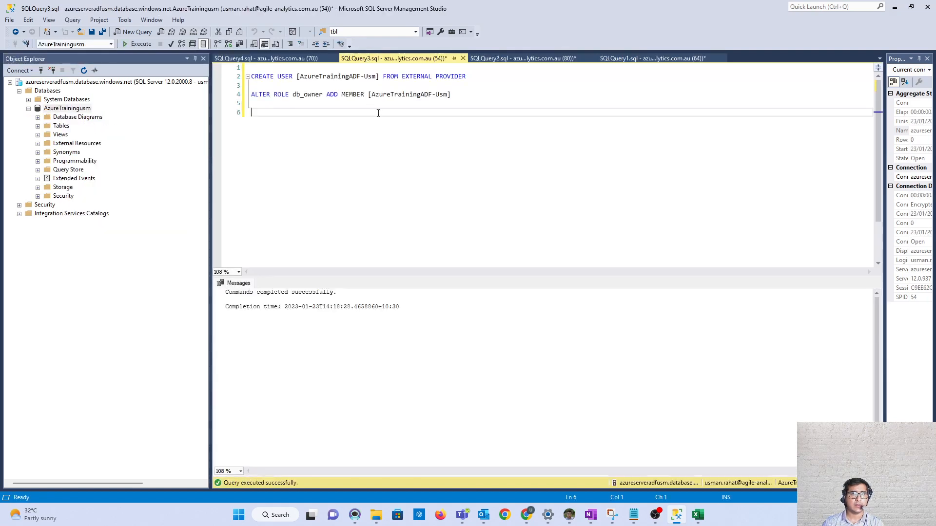
pyautogui.click(527, 59)
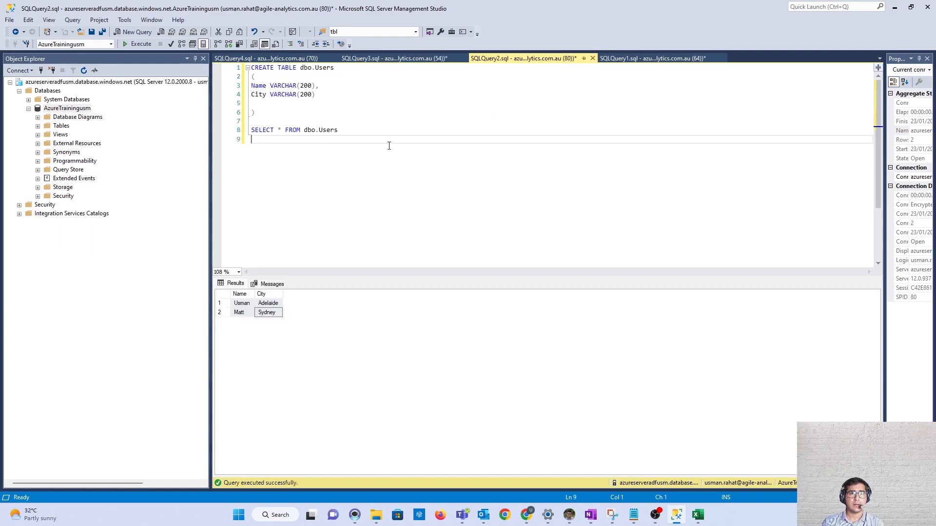
pyautogui.moveTo(389, 142); pyautogui.dragTo(202, 66)
pyautogui.hotkey('ctrl', 'c')
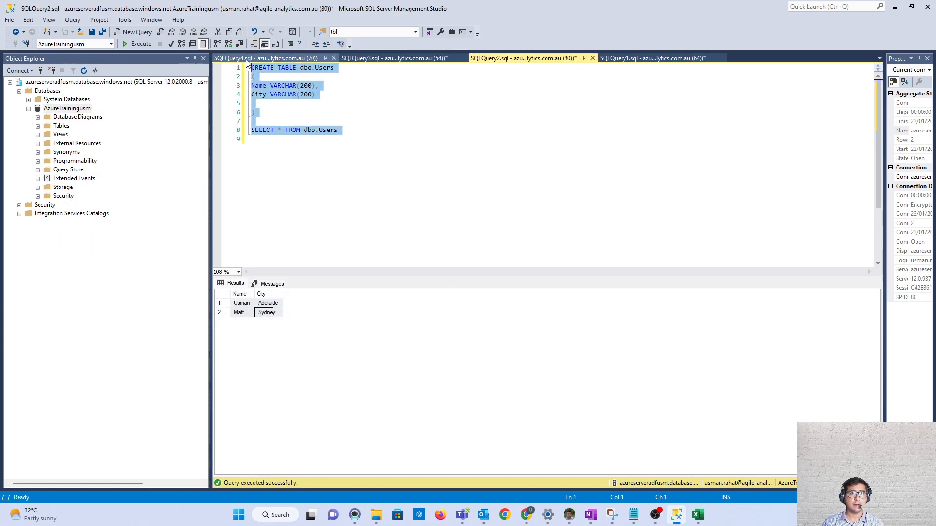
pyautogui.click(264, 58)
pyautogui.hotkey('ctrl', 'v')
# Run only the SELECT * FROM dbo.Users statement and review the CREATE TABLE definition above it.
pyautogui.moveTo(360, 135); pyautogui.dragTo(251, 129)
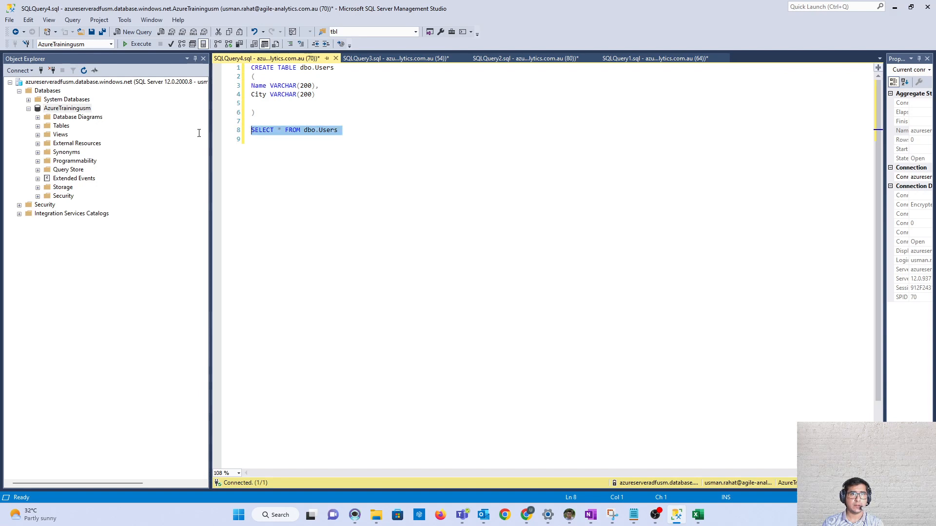
pyautogui.click(134, 44)
pyautogui.click(401, 204)
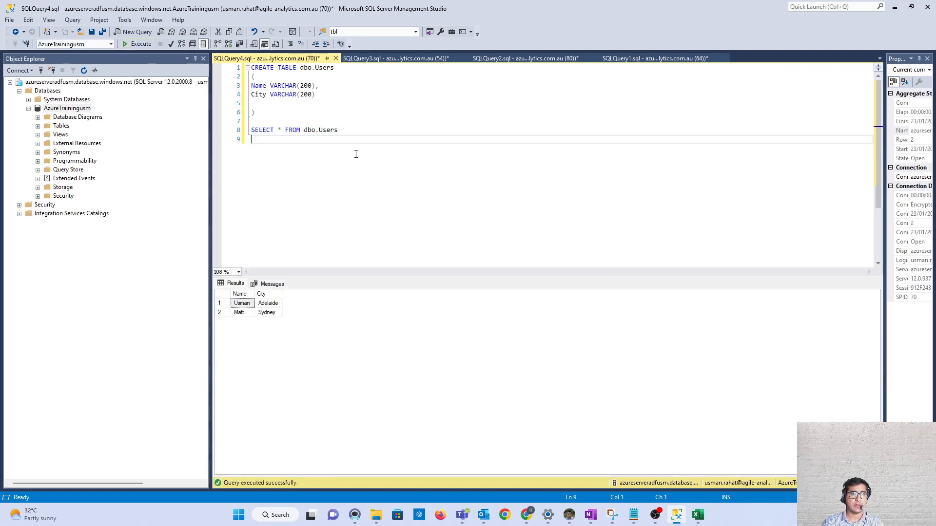
pyautogui.click(333, 123)
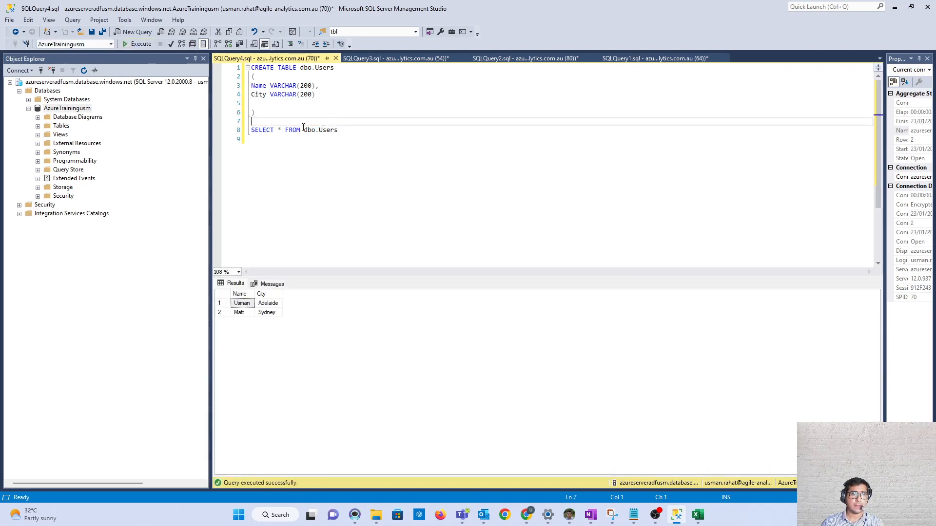
pyautogui.moveTo(276, 120); pyautogui.dragTo(234, 72)
pyautogui.click(315, 123)
# Change the SELECT statement to TRUNCATE TABLE dbo.Users and run only that line to empty the table.
pyautogui.moveTo(301, 129); pyautogui.dragTo(230, 132)
pyautogui.write('TRUNCATE TA')
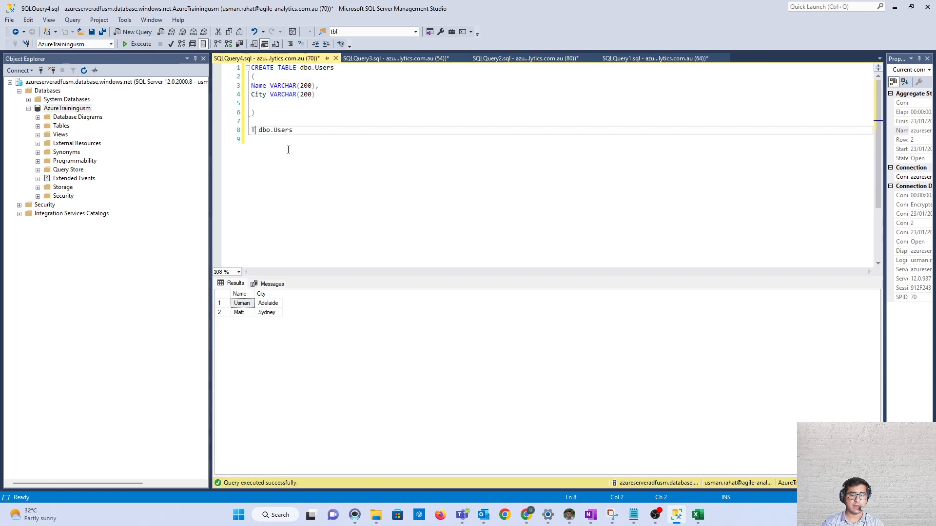
pyautogui.write('BLE')
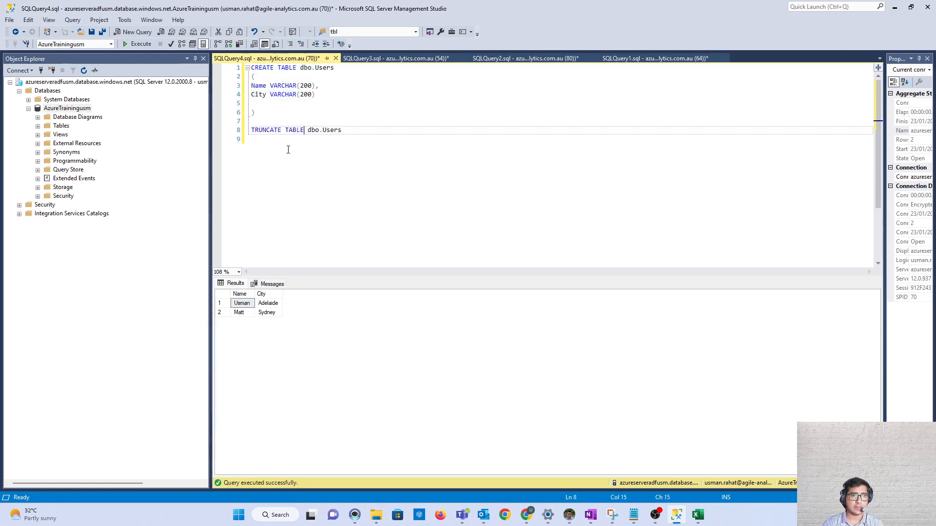
pyautogui.press('Home')
pyautogui.hotkey('shift', 'End')
pyautogui.press('F5')
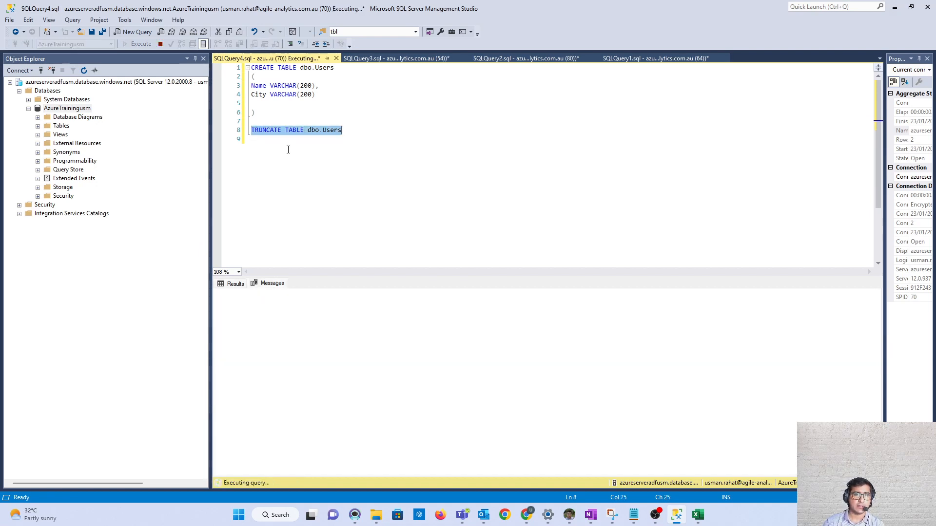
# Change the TRUNCATE line back to SELECT * FROM dbo.Users and run it to check the table's contents.
pyautogui.click(303, 130)
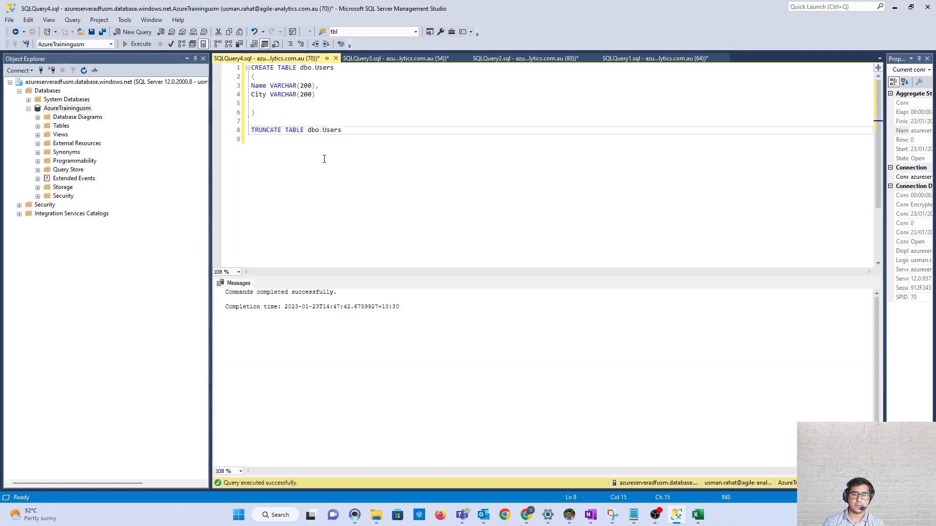
pyautogui.hotkey('shift', 'Home')
pyautogui.write('SELECT * FRO')
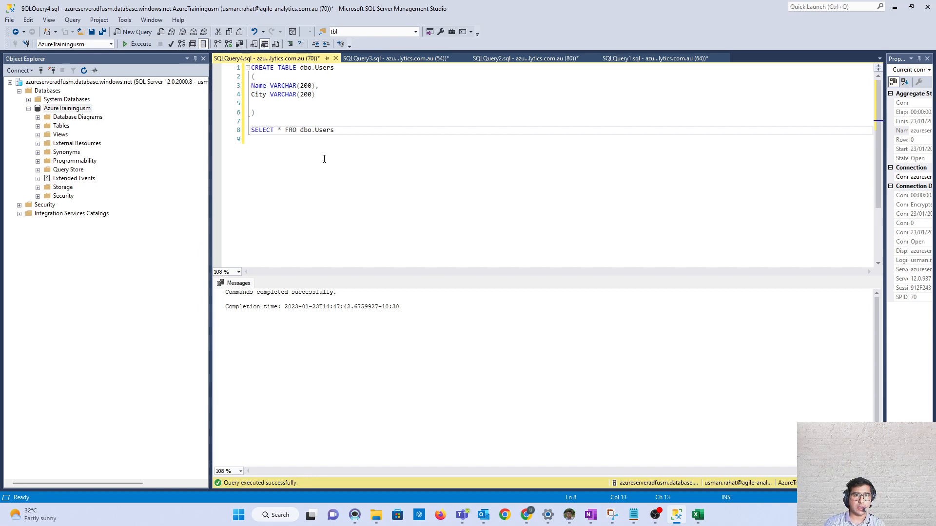
pyautogui.write('M')
pyautogui.press('End')
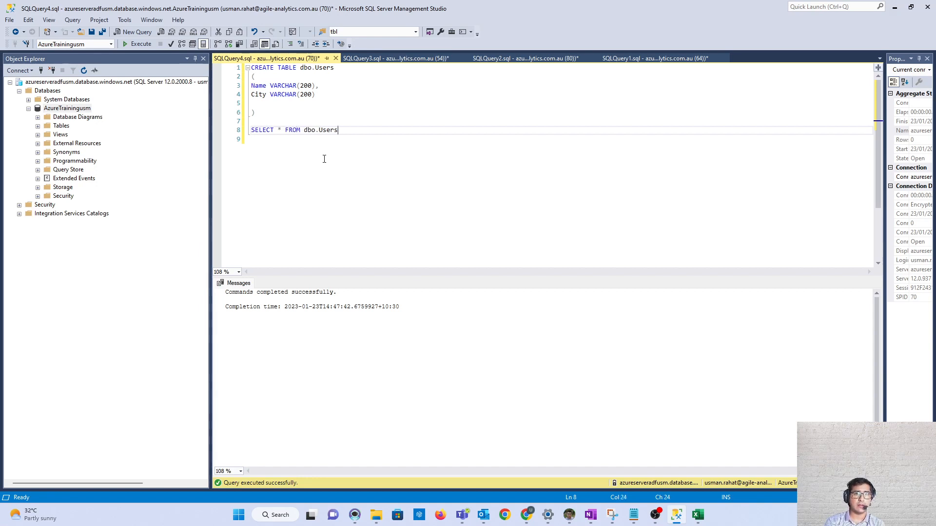
pyautogui.hotkey('shift', 'Home')
pyautogui.press('F5')
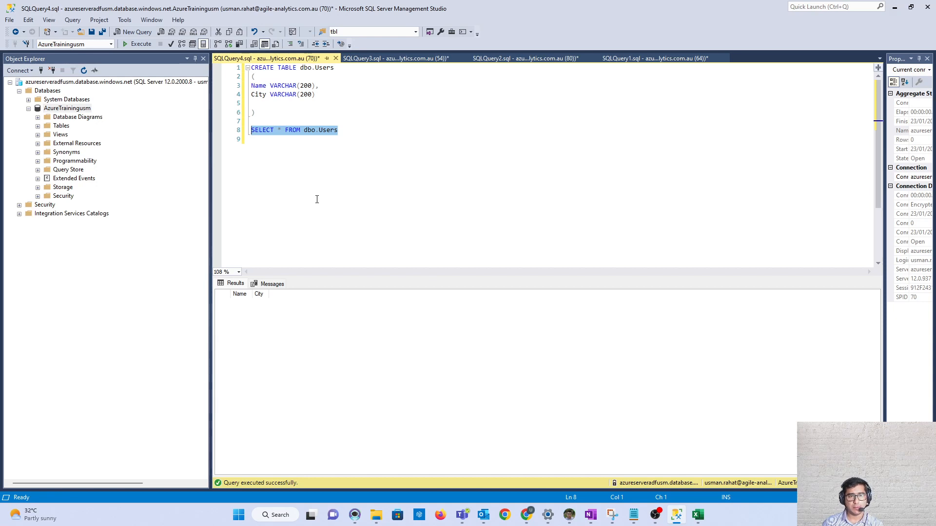
pyautogui.click(351, 150)
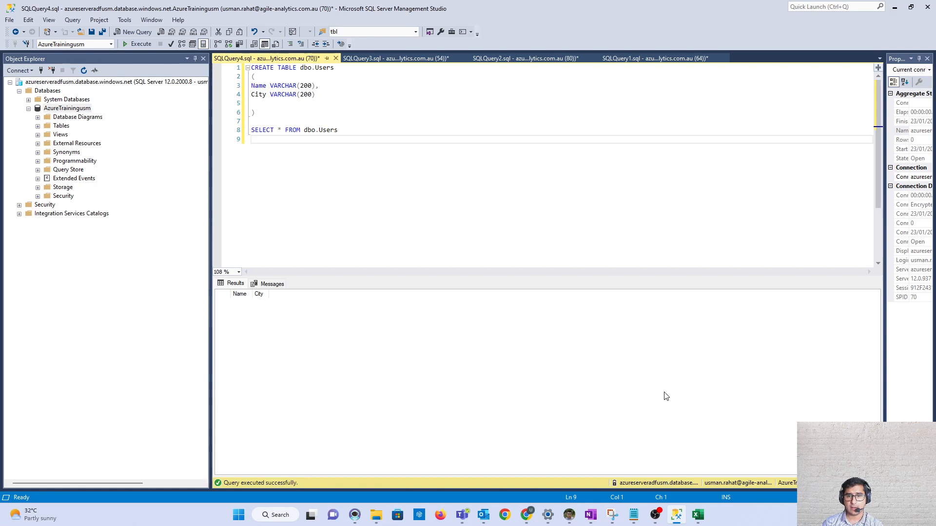
# Check the plan in Notepad and launch Data Factory Studio for AzureTrainingADF-Usm from the ADF-Demo resource group in the Azure portal.
pyautogui.moveTo(634, 515)
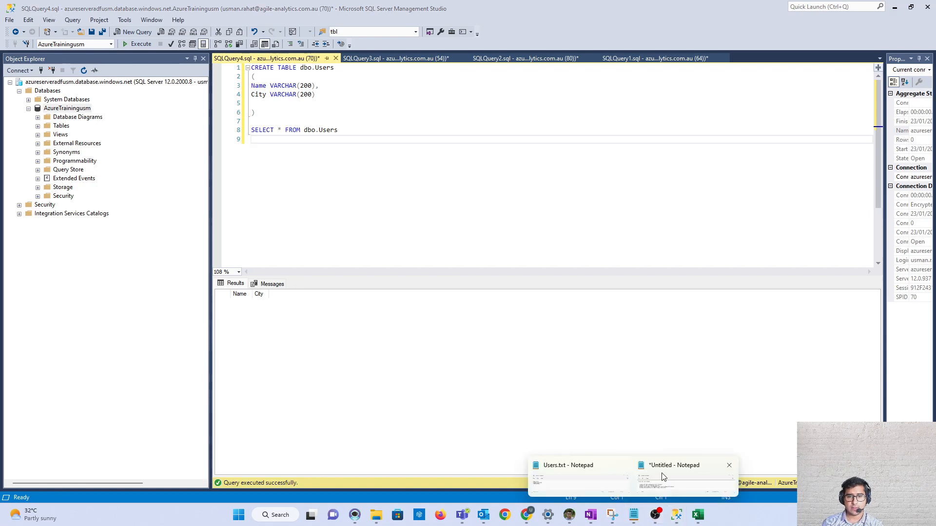
pyautogui.click(685, 475)
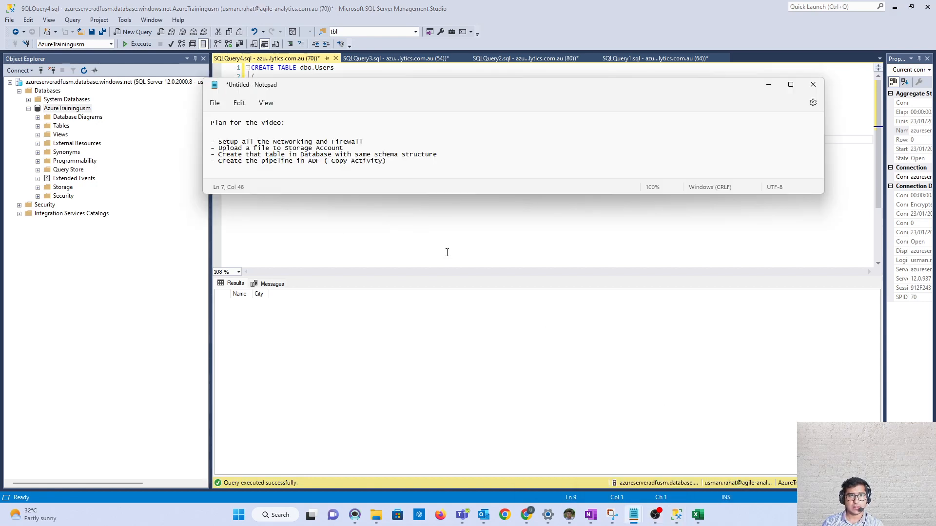
pyautogui.click(572, 521)
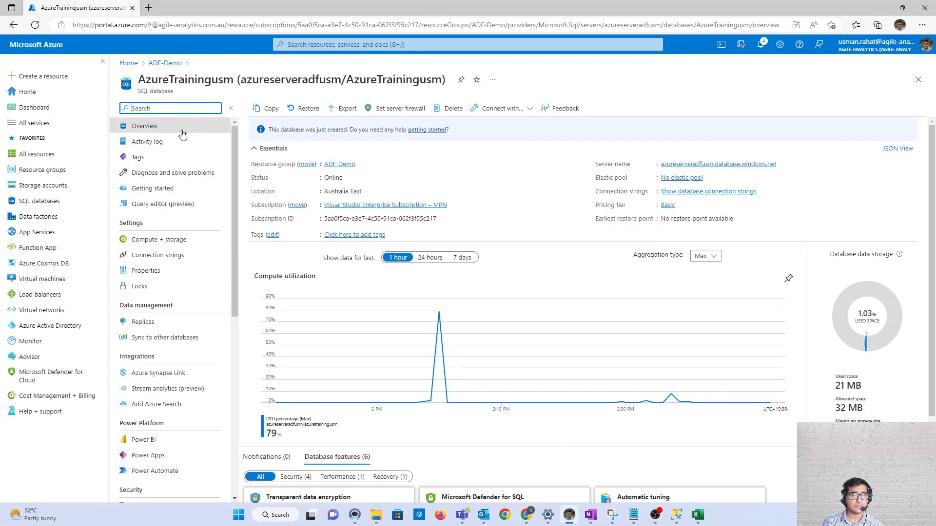
pyautogui.click(164, 63)
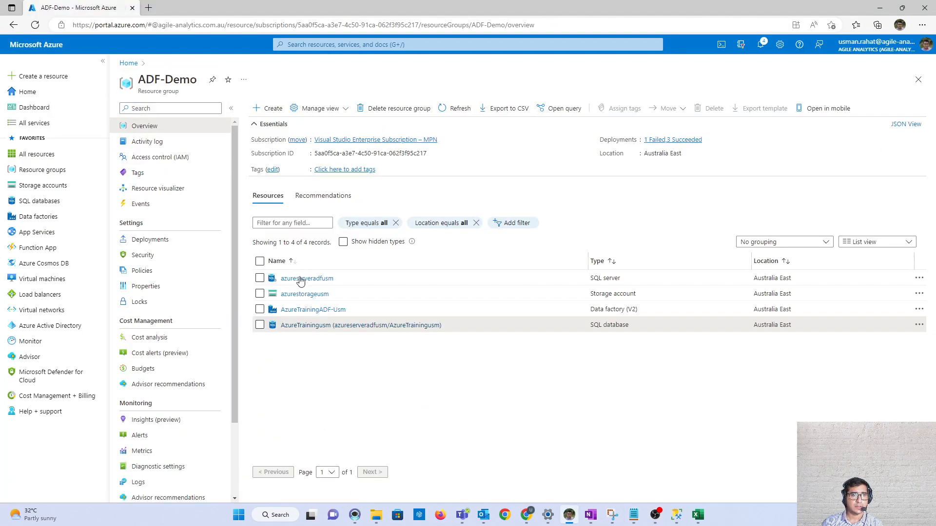
pyautogui.click(318, 311)
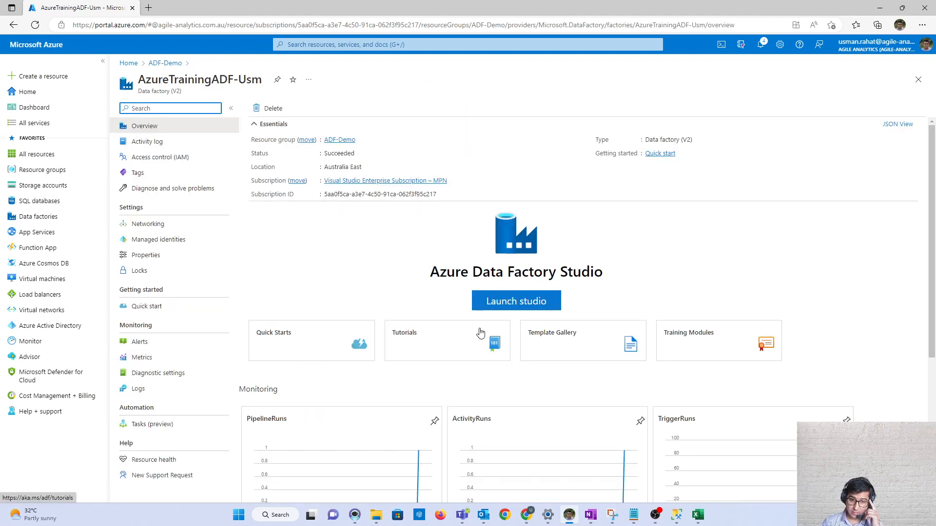
pyautogui.click(503, 306)
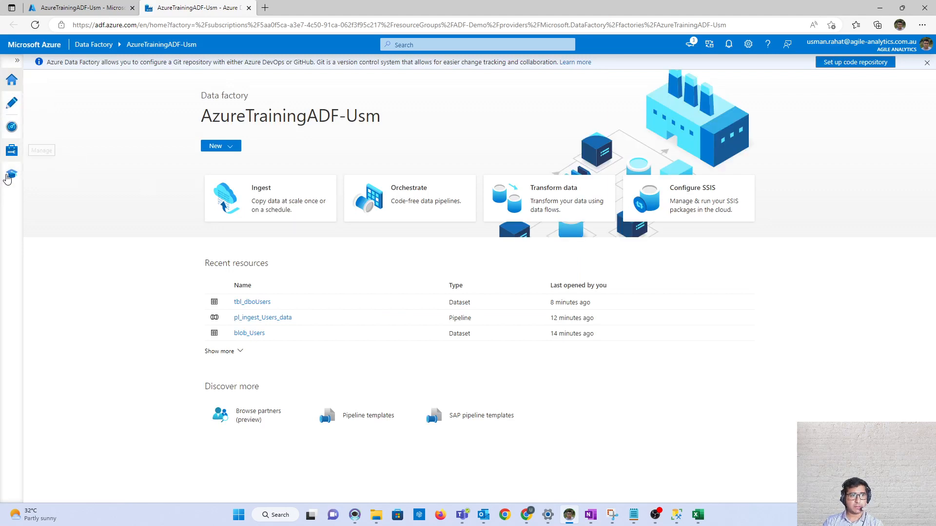
# Examine the studio's authoring resources, its pipeline runs and integration runtimes under monitoring, and its linked services.
pyautogui.click(15, 110)
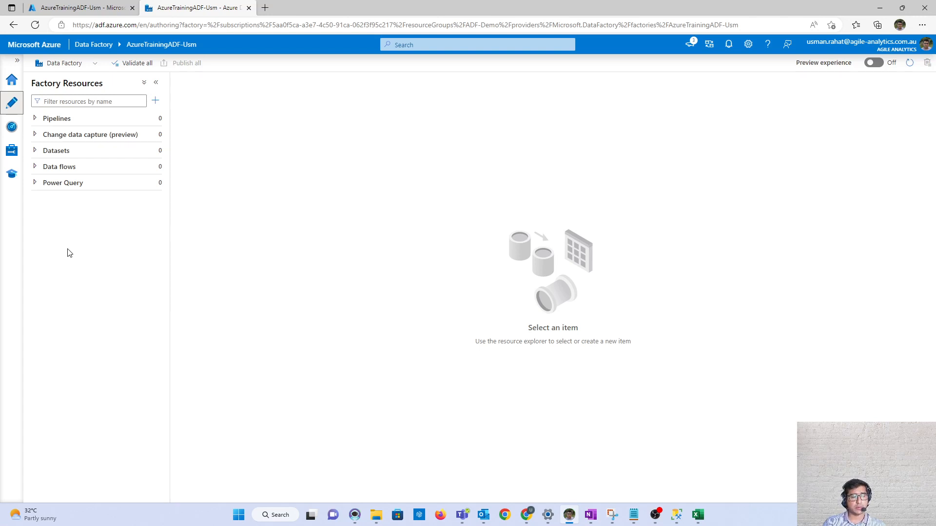
pyautogui.click(12, 128)
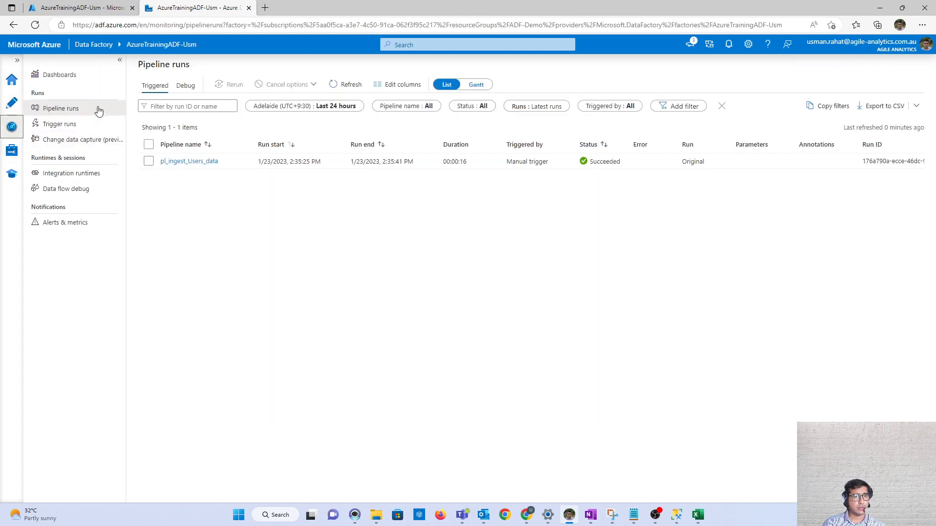
pyautogui.click(149, 161)
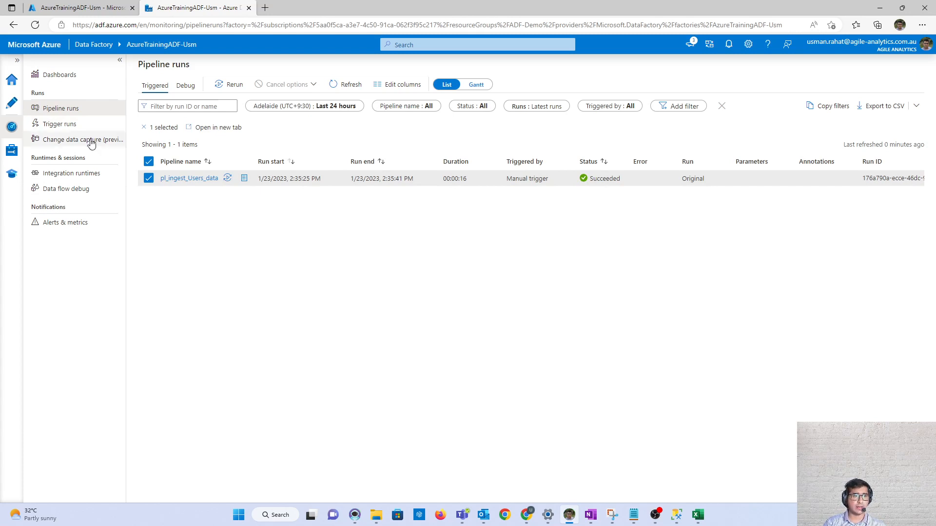
pyautogui.click(82, 126)
pyautogui.click(87, 179)
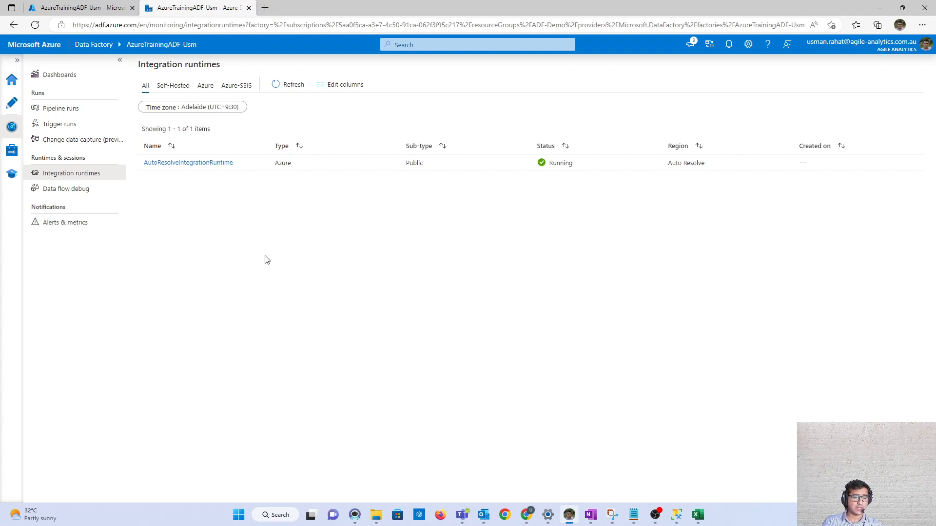
pyautogui.click(14, 154)
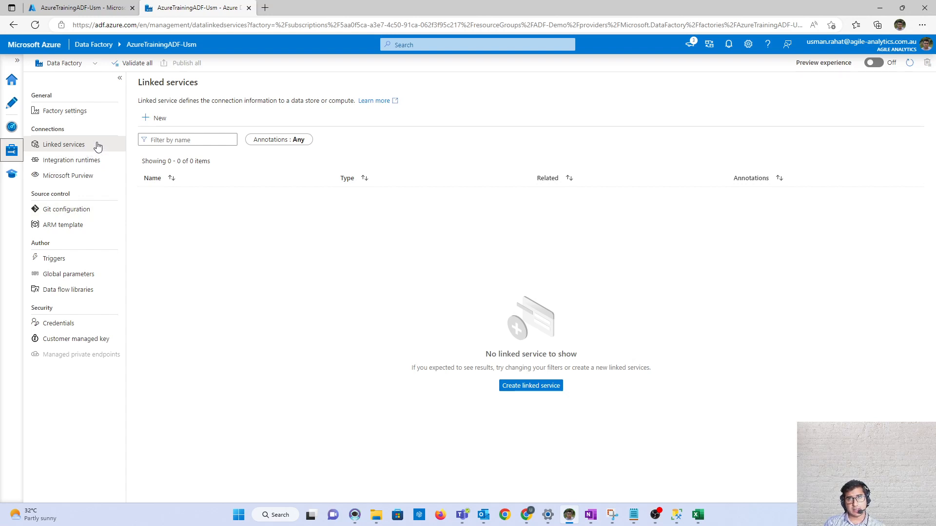
# Switch to Excel and examine how Linked Service and Dataset correspond to SQL Server, Database and Table in Book1.
pyautogui.click(698, 514)
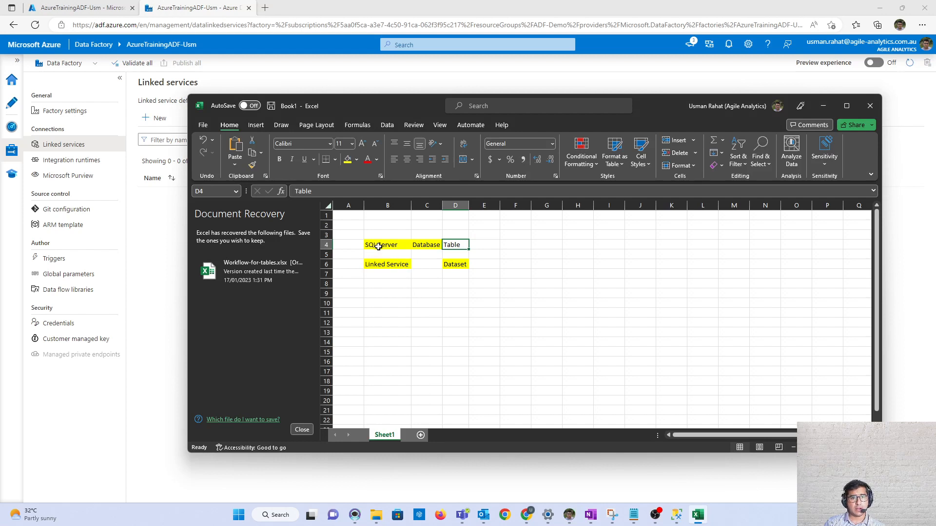
pyautogui.click(385, 264)
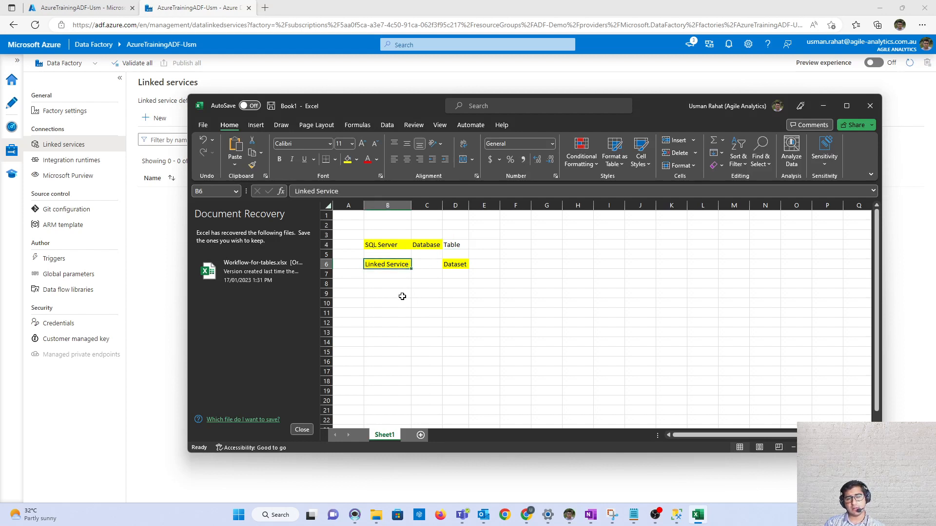
pyautogui.click(426, 247)
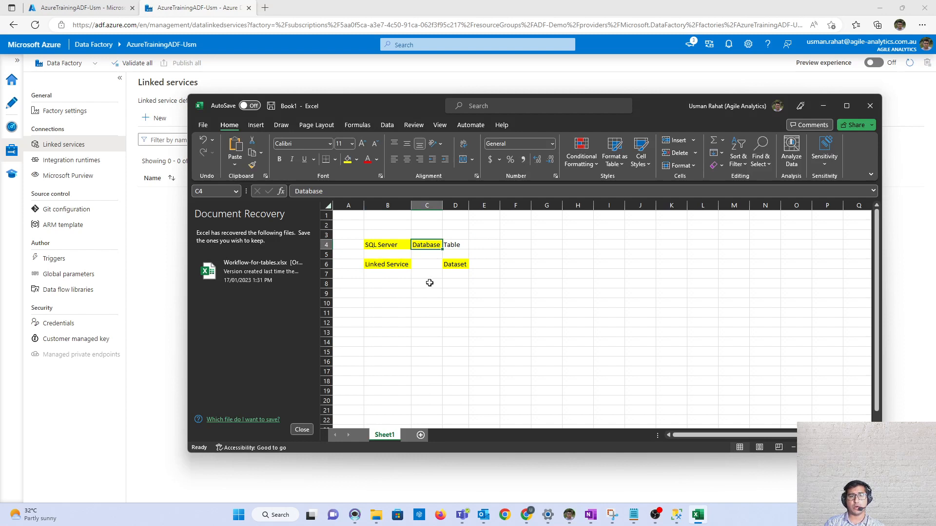
# Compare the Linked Service cell with SQL Server and Database, and the Dataset cell with Table, in Book1.
pyautogui.click(385, 266)
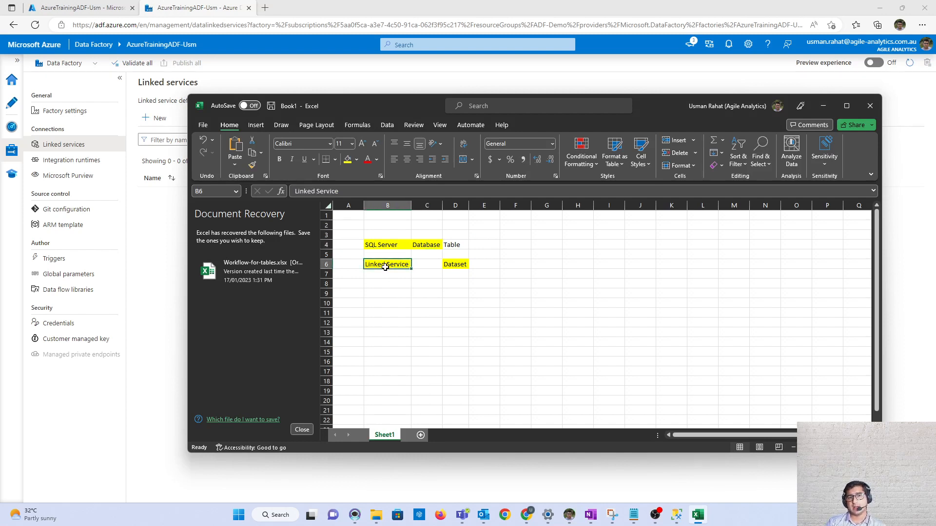
pyautogui.click(383, 246)
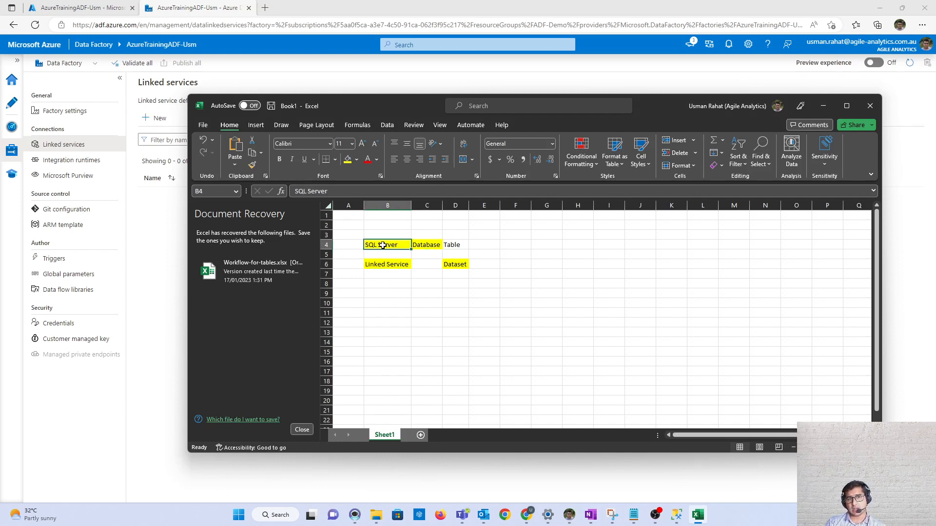
pyautogui.click(420, 245)
pyautogui.click(395, 267)
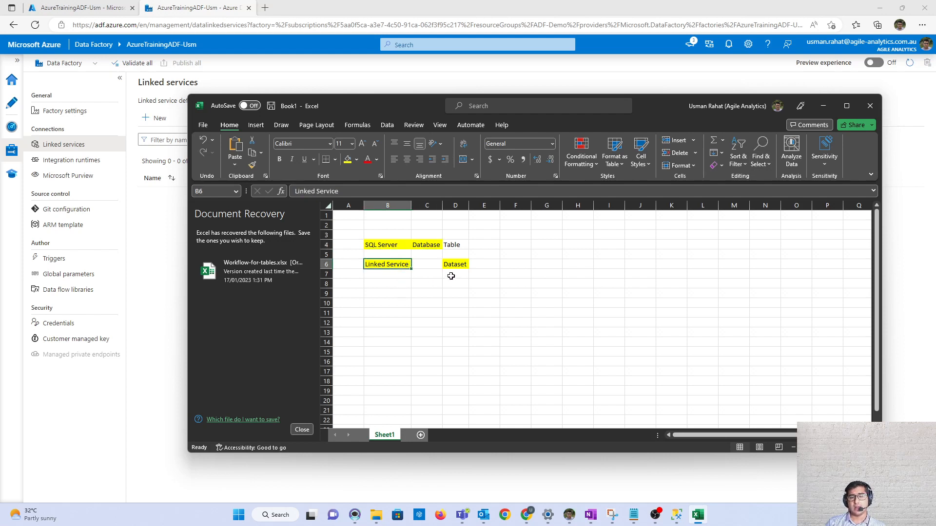
pyautogui.click(455, 245)
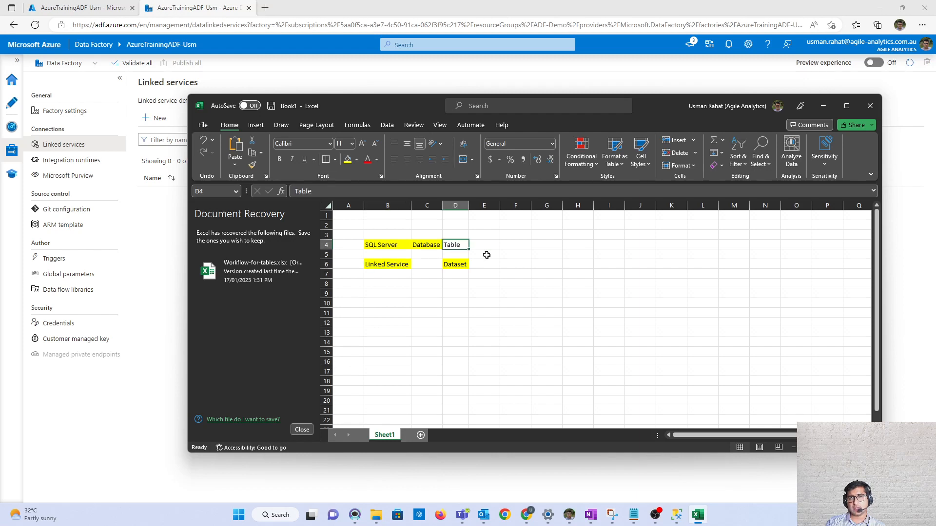
pyautogui.click(455, 265)
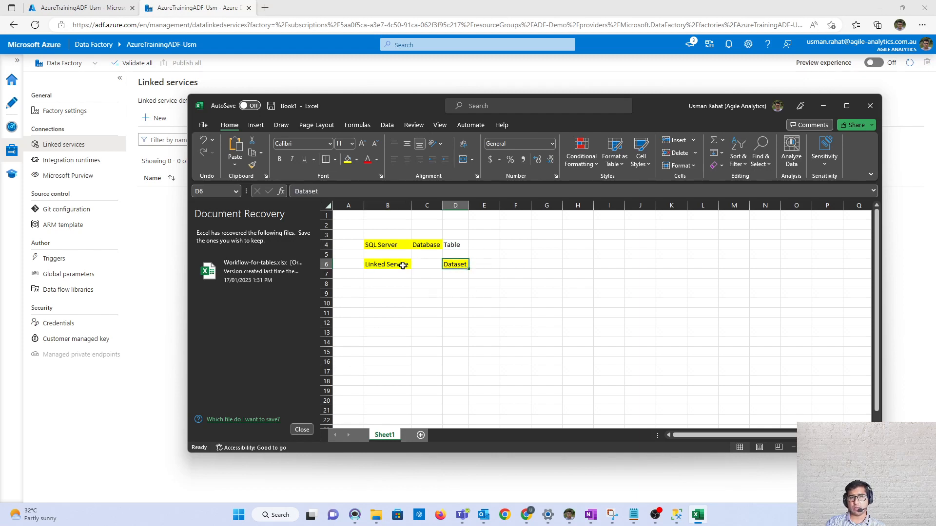
pyautogui.click(399, 265)
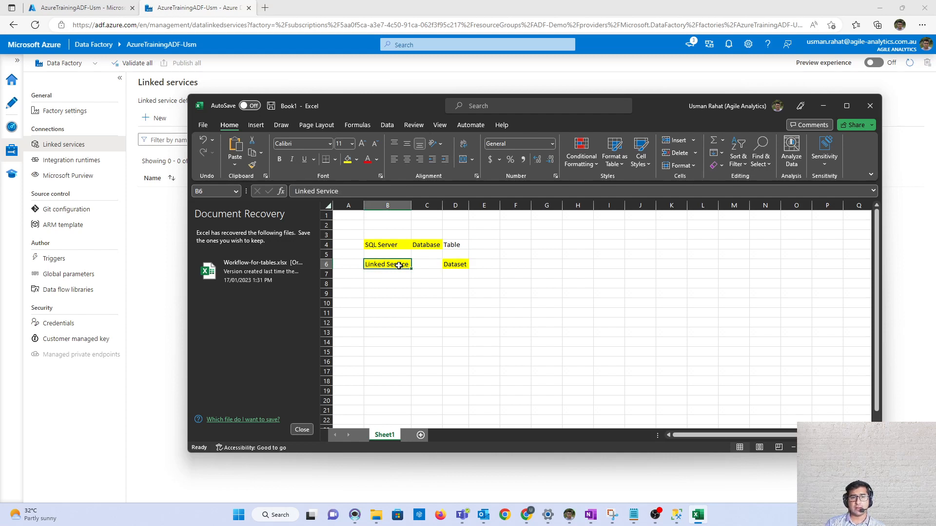
pyautogui.click(453, 266)
pyautogui.click(393, 267)
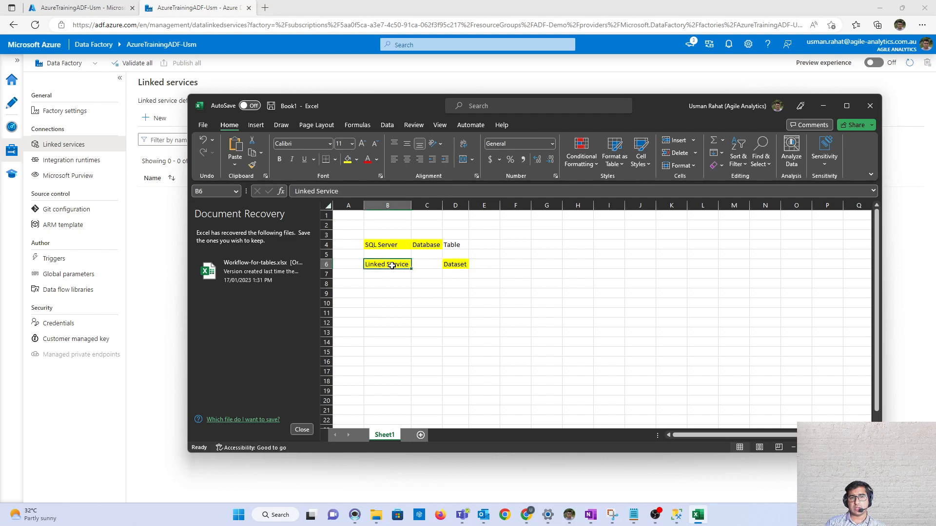
pyautogui.click(455, 245)
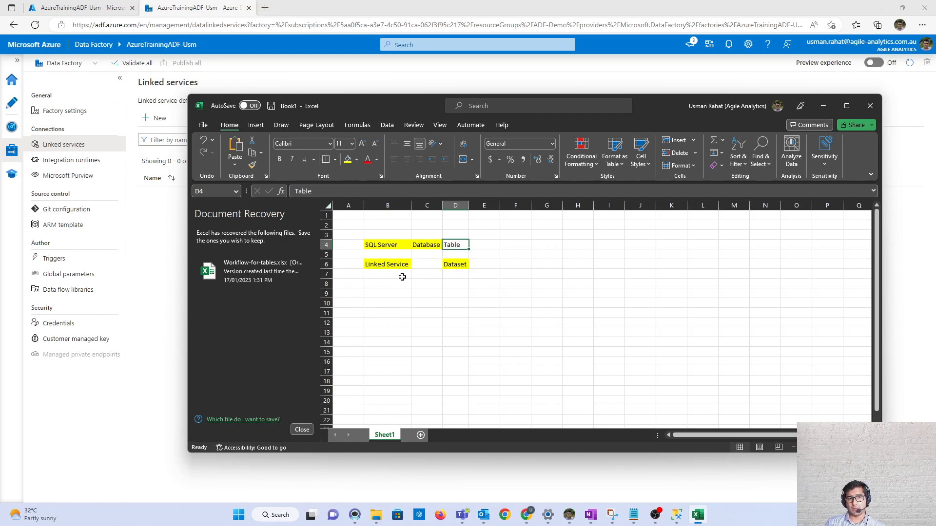
pyautogui.moveTo(388, 264); pyautogui.dragTo(445, 262)
pyautogui.click(462, 286)
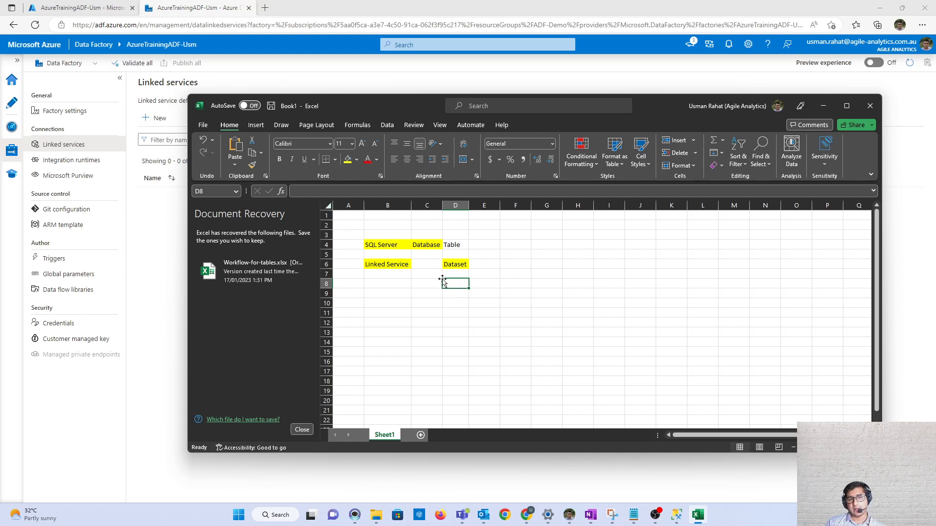
pyautogui.click(380, 266)
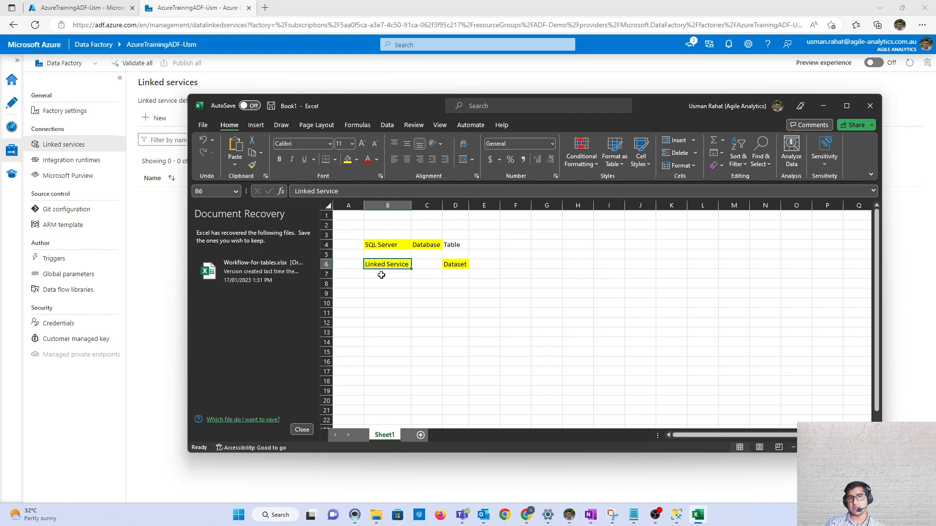
pyautogui.click(462, 264)
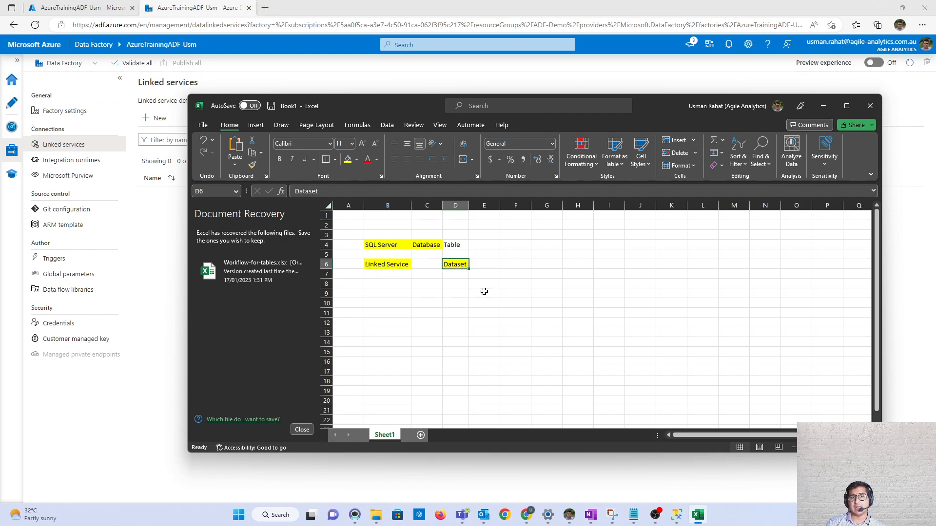
pyautogui.click(389, 264)
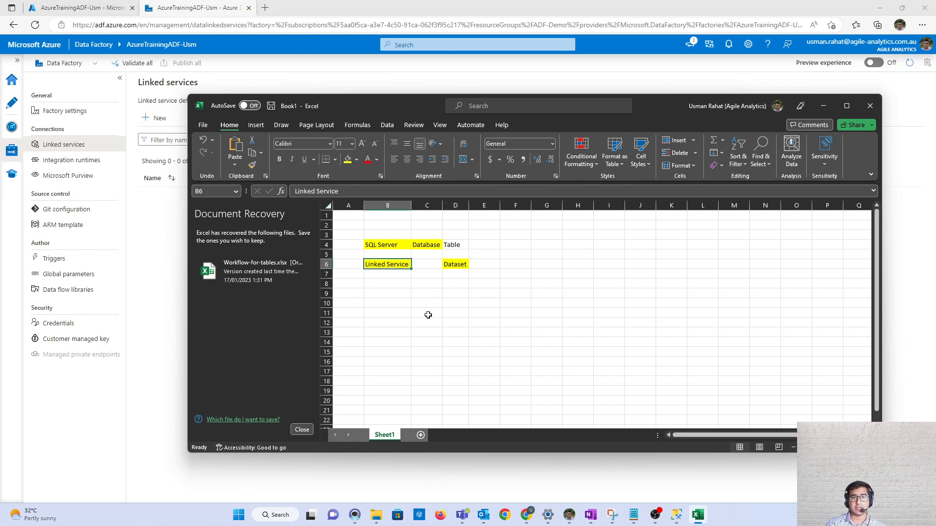
# Return to Data Factory Studio and start a new linked service, searching the data stores for "database" and choosing Azure SQL Database.
pyautogui.click(823, 106)
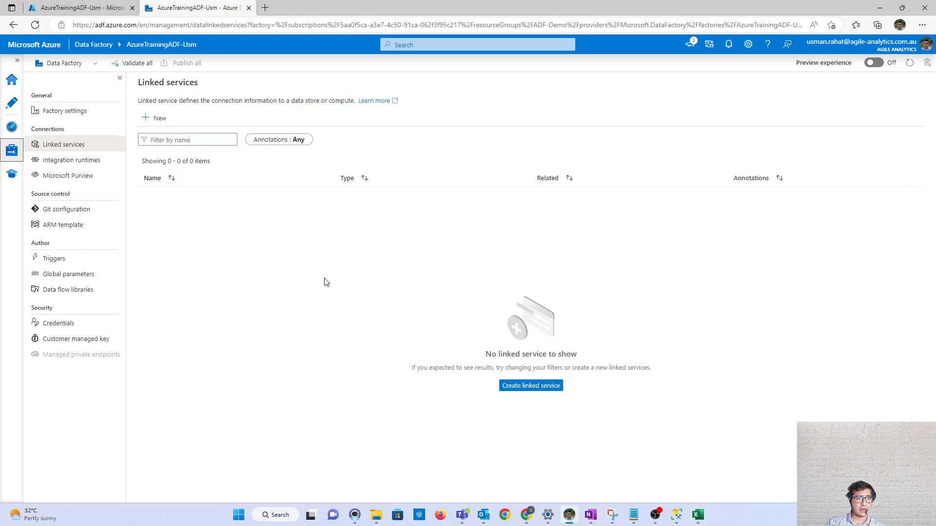
pyautogui.click(517, 390)
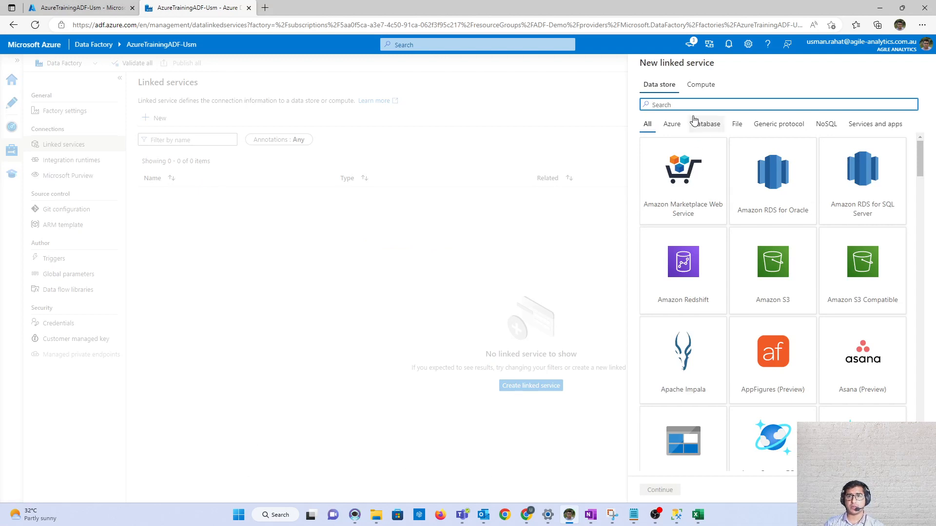
pyautogui.write('data')
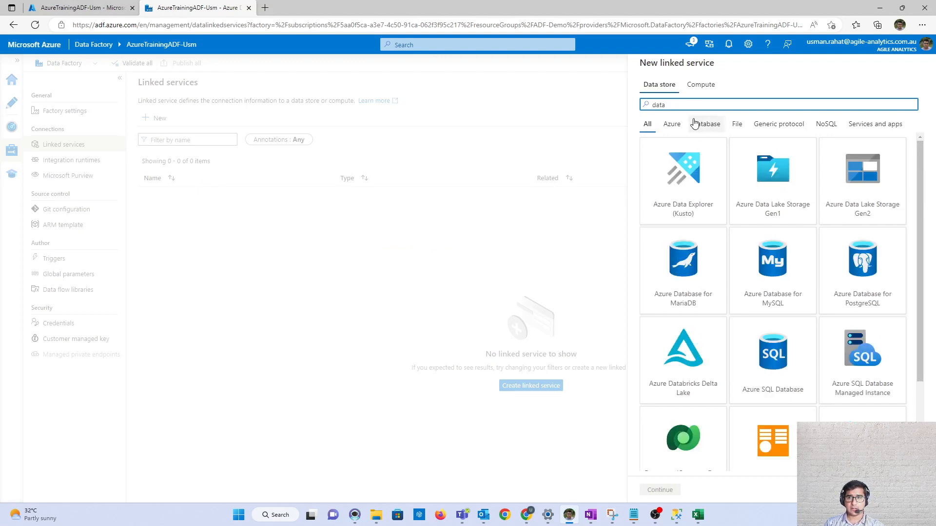
pyautogui.write('base')
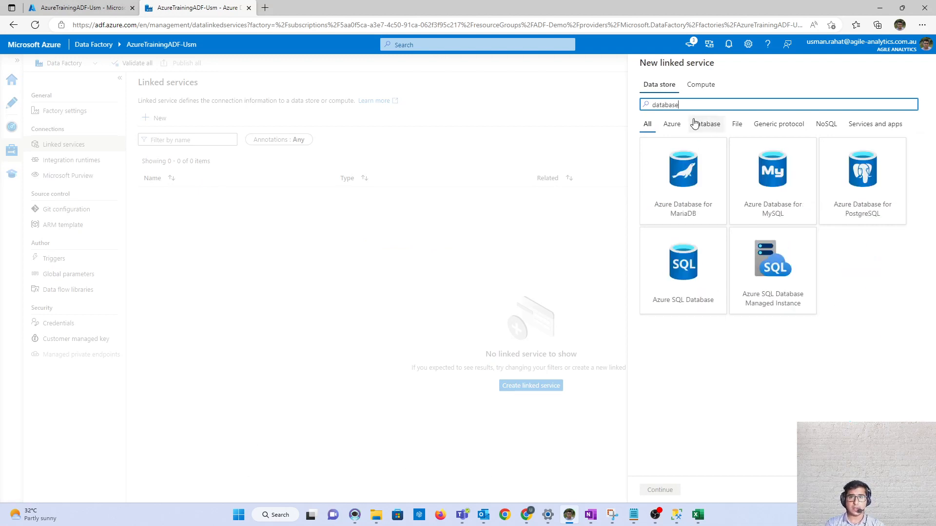
pyautogui.click(690, 277)
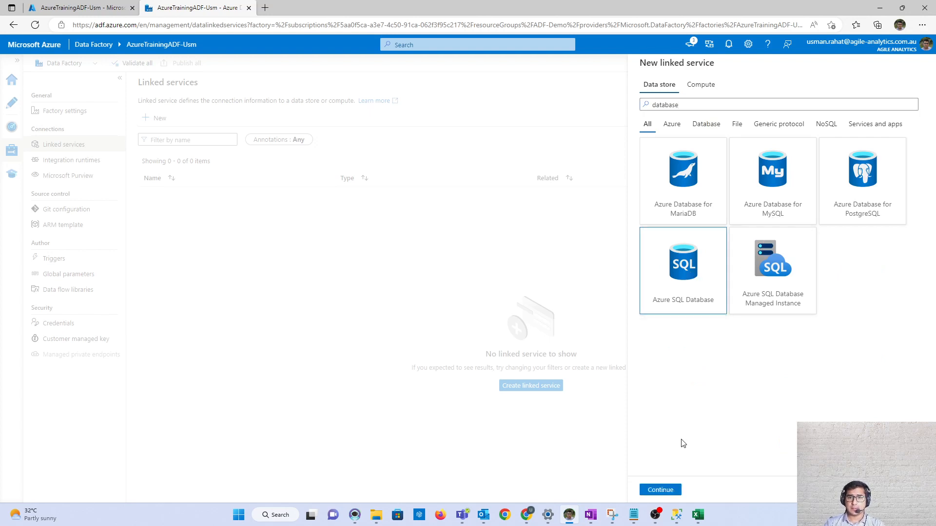
pyautogui.click(660, 490)
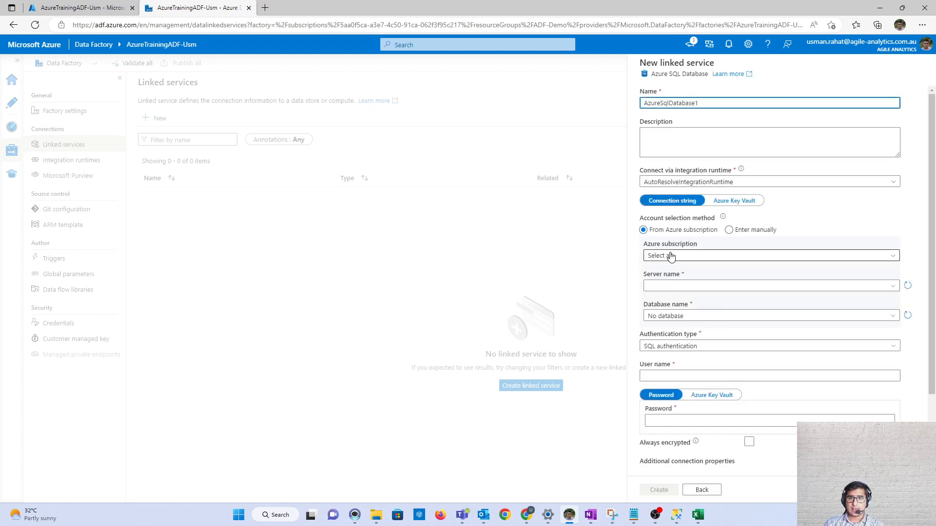
# Point the linked service to Visual Studio Enterprise Subscription – MPN, server azureserveradfusm and database AzureTrainingusm.
pyautogui.click(675, 260)
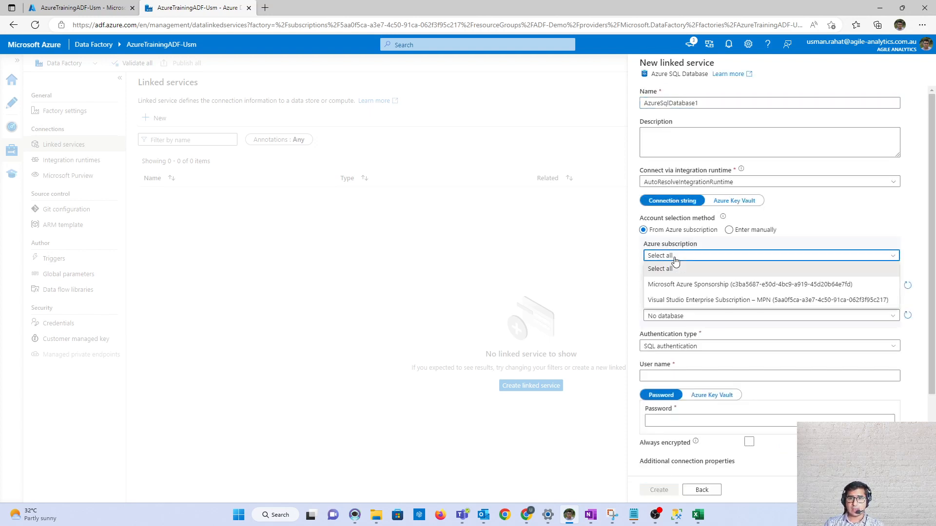
pyautogui.click(720, 300)
pyautogui.click(678, 291)
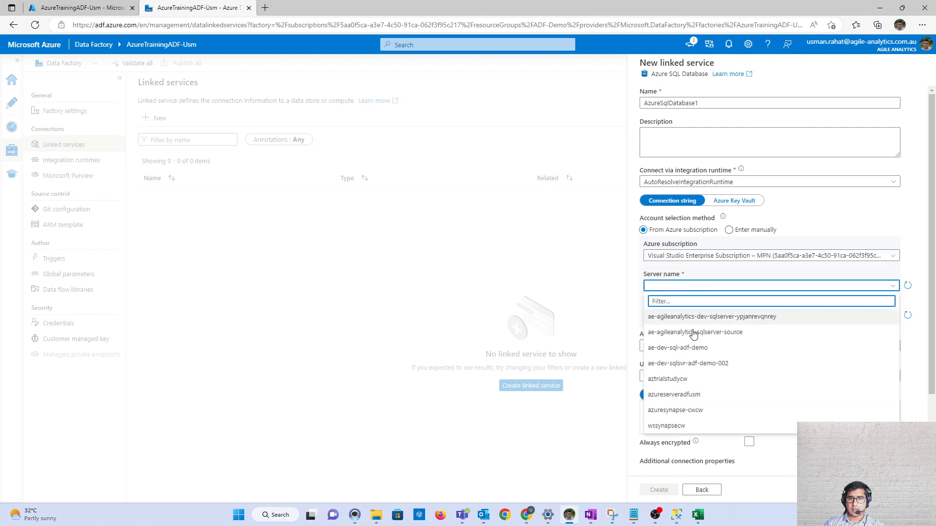
pyautogui.click(711, 395)
pyautogui.click(683, 316)
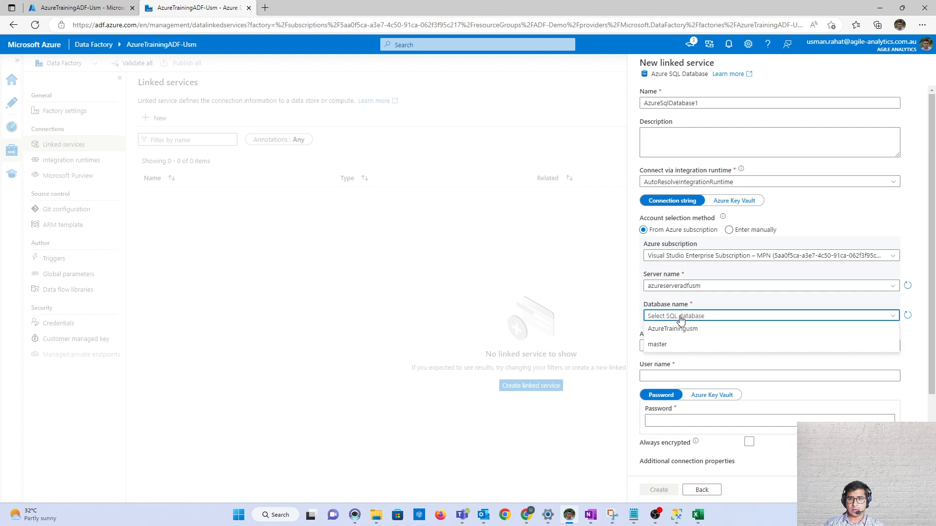
pyautogui.click(689, 329)
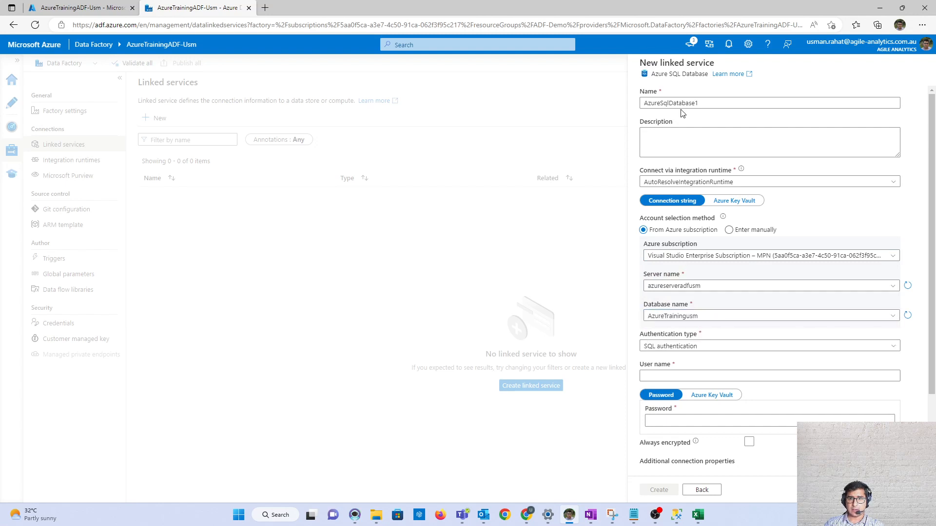
# Name the linked service db_azureserveradfusm_AzureTrainingusm.
pyautogui.doubleClick(715, 102)
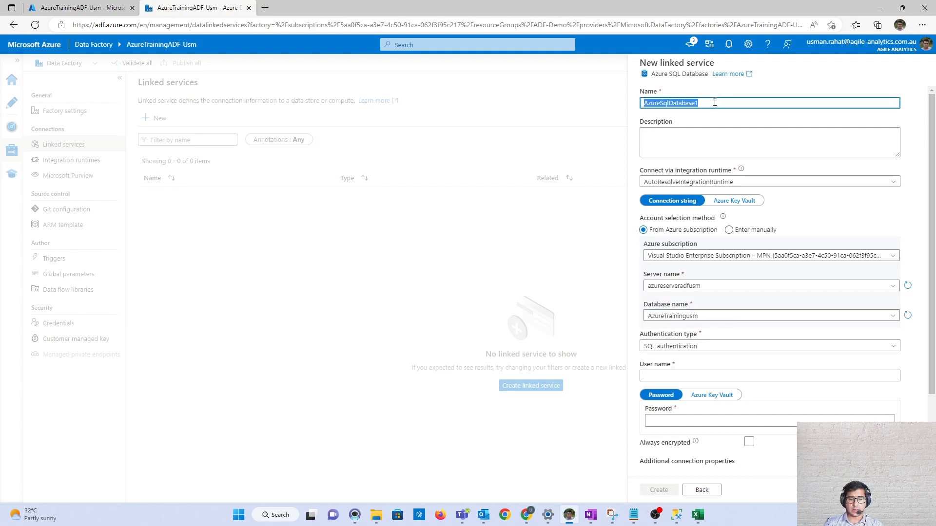
pyautogui.write('db')
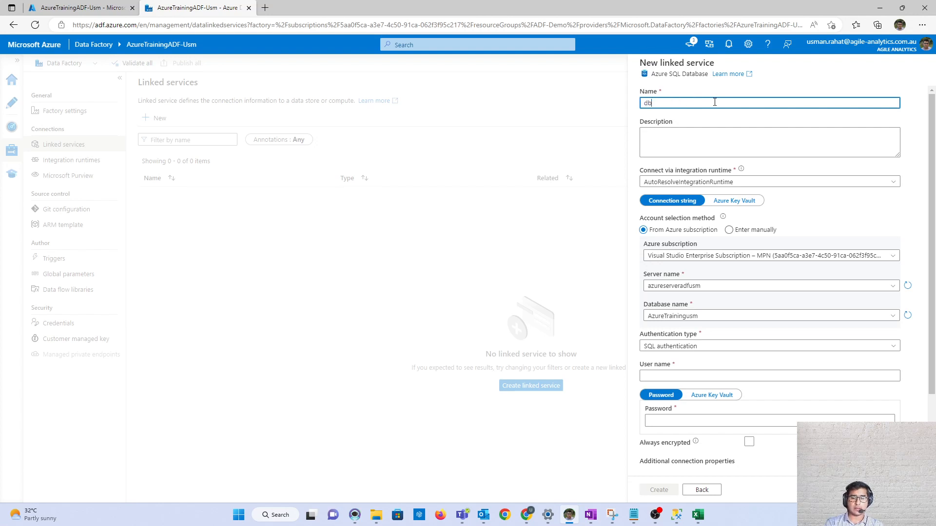
pyautogui.write('_A')
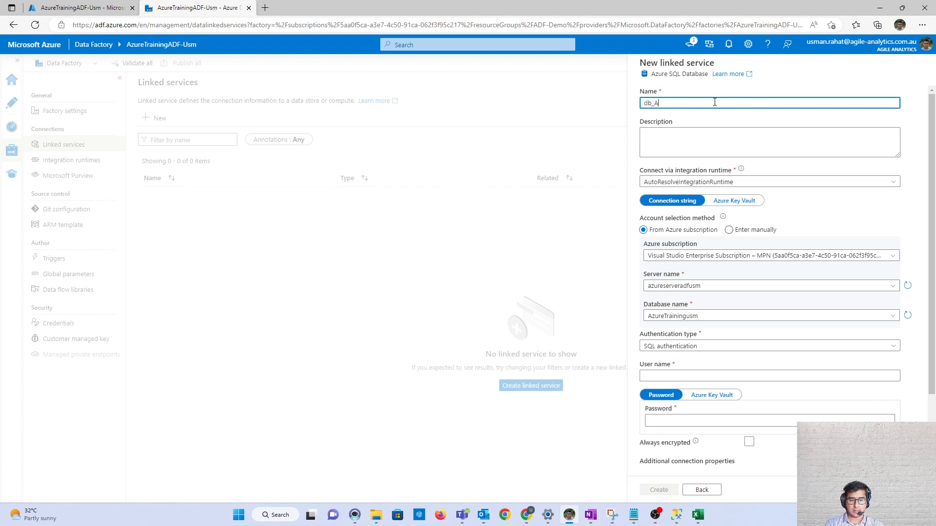
pyautogui.write('zur')
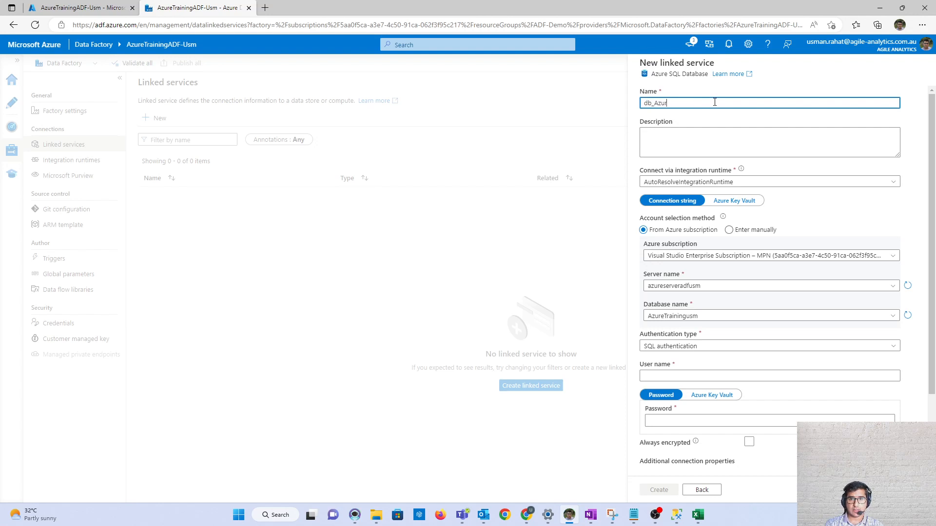
pyautogui.write('eureserverad')
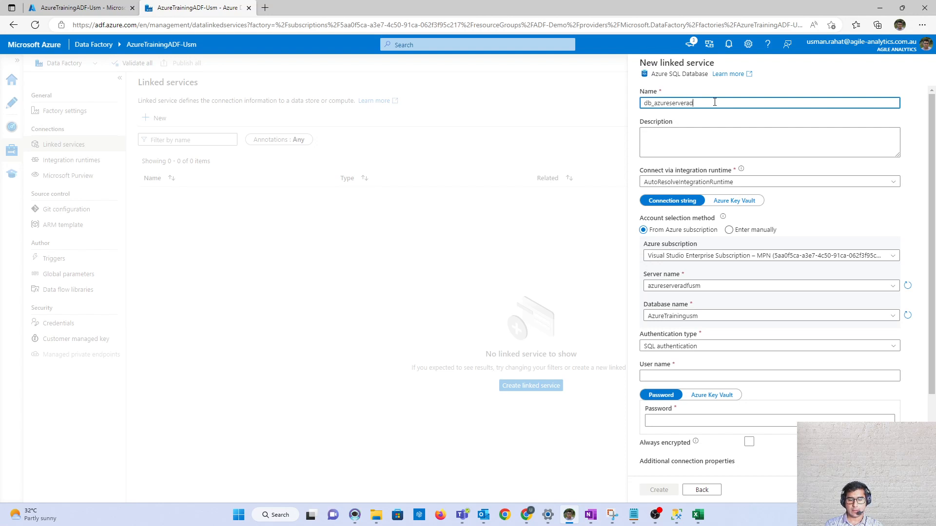
pyautogui.write('fusm_AzureTraining')
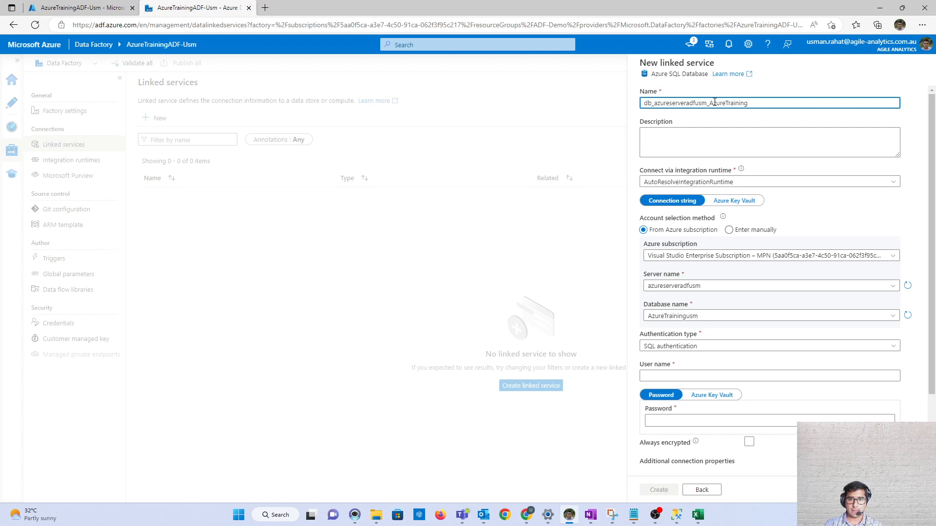
pyautogui.write('usm')
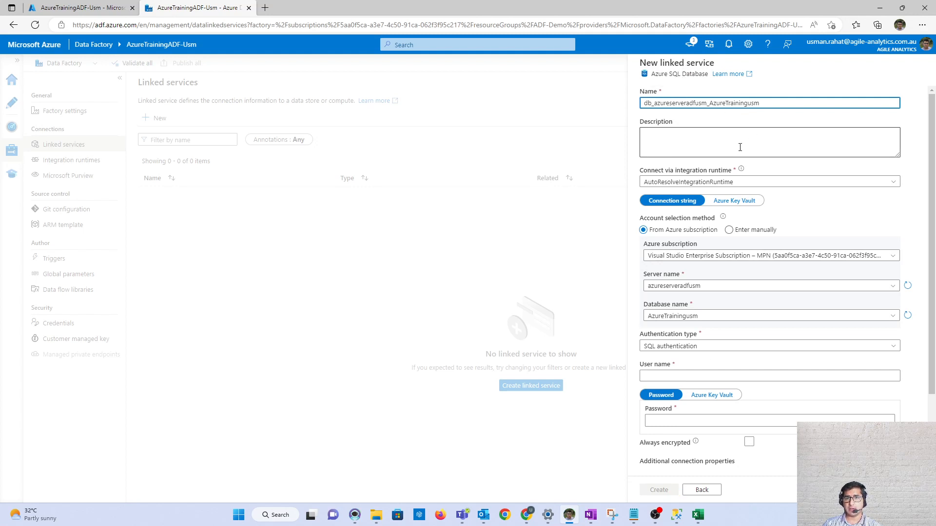
# Set the linked service's authentication type to System Assigned Managed Identity and review the remaining connection settings.
pyautogui.click(703, 347)
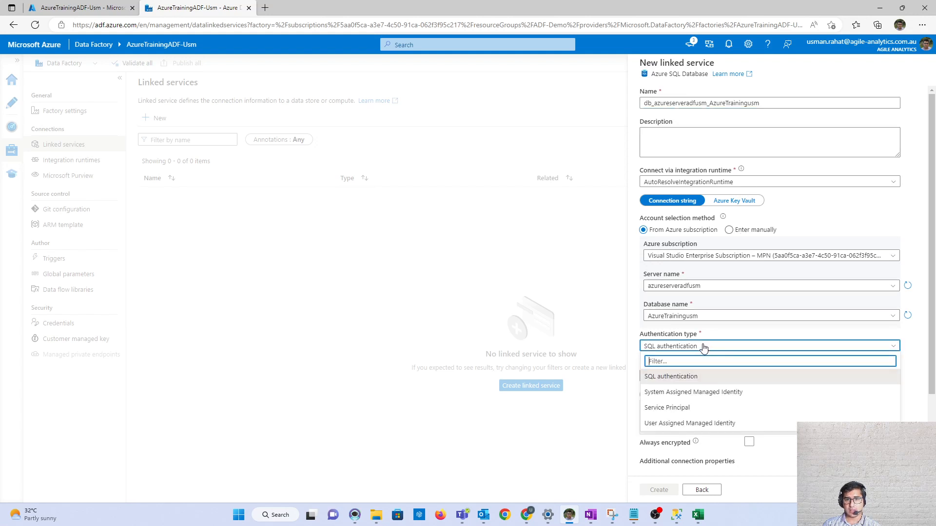
pyautogui.click(682, 393)
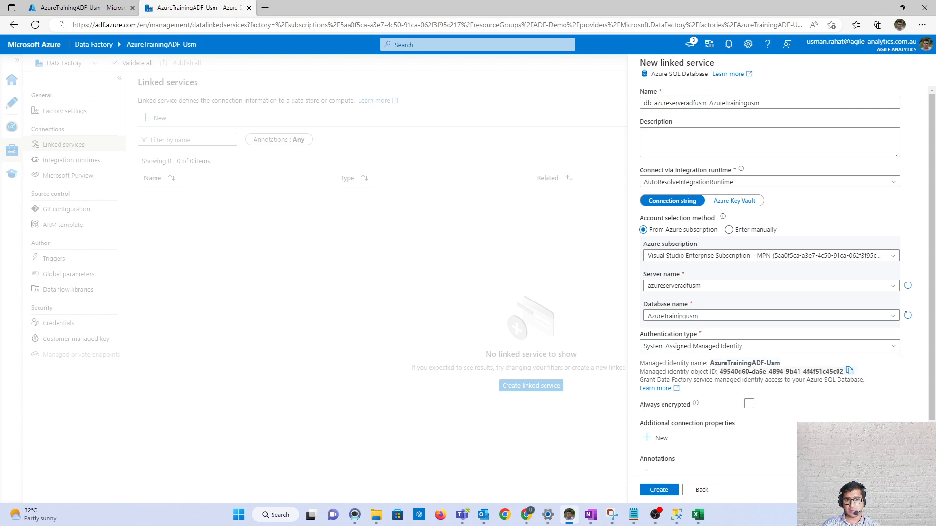
pyautogui.scroll(-1, 743, 396)
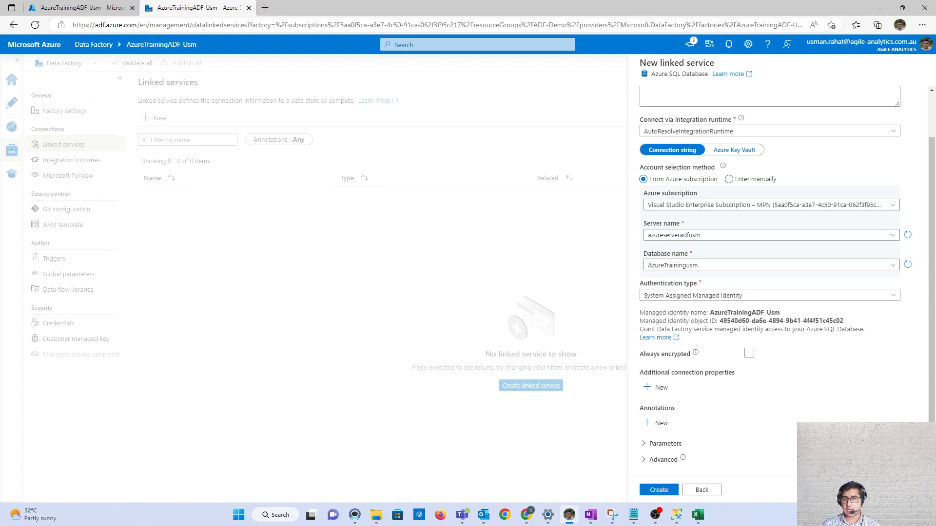
pyautogui.scroll(1, 770, 292)
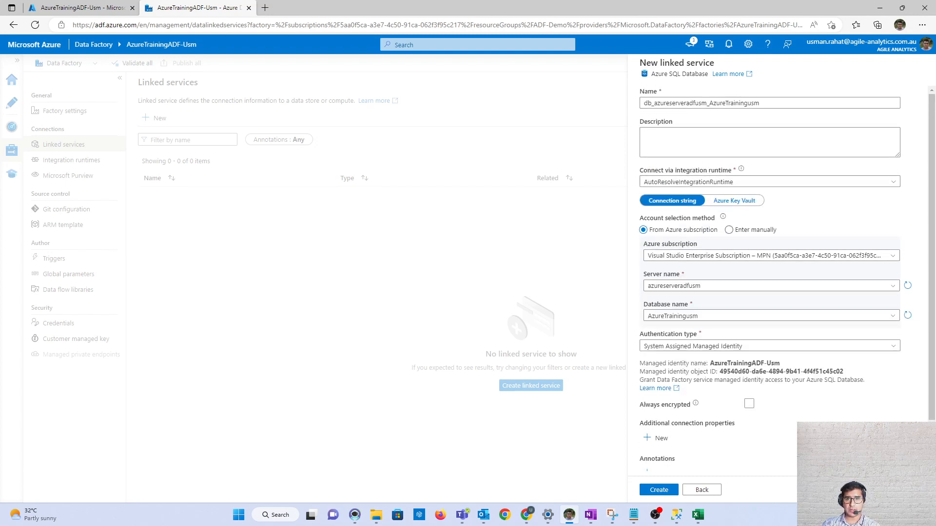
# Switch to SQL Server Management Studio and examine the SQLQuery3 script that creates the AzureTrainingADF-Usm user and adds it to db_owner.
pyautogui.click(677, 515)
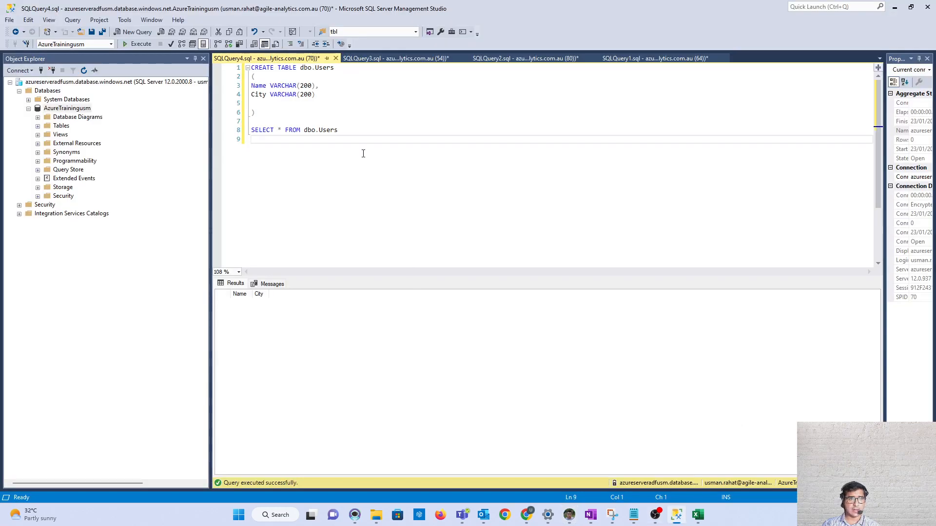
pyautogui.click(378, 61)
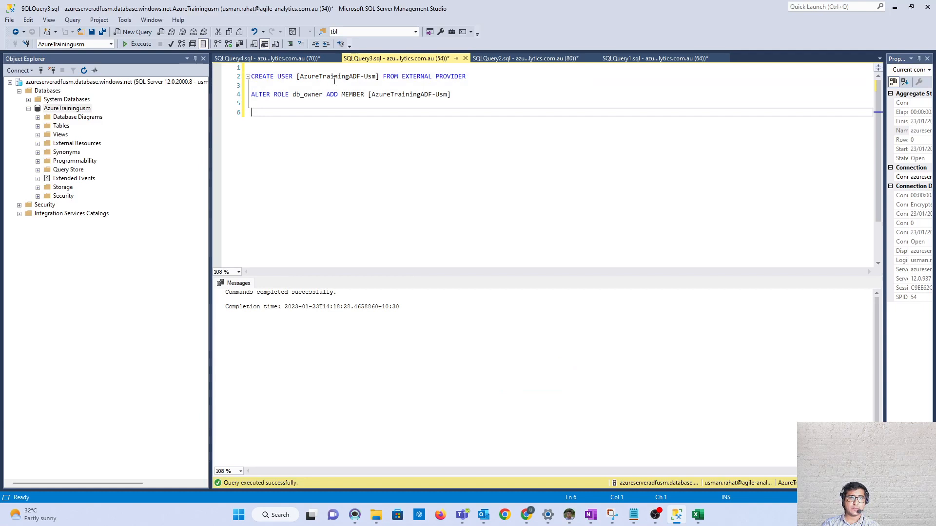
# Review the CREATE USER and ALTER ROLE db_owner statements in SQLQuery3, including the AzureTrainingADF-Usm user name.
pyautogui.moveTo(479, 78); pyautogui.dragTo(251, 77)
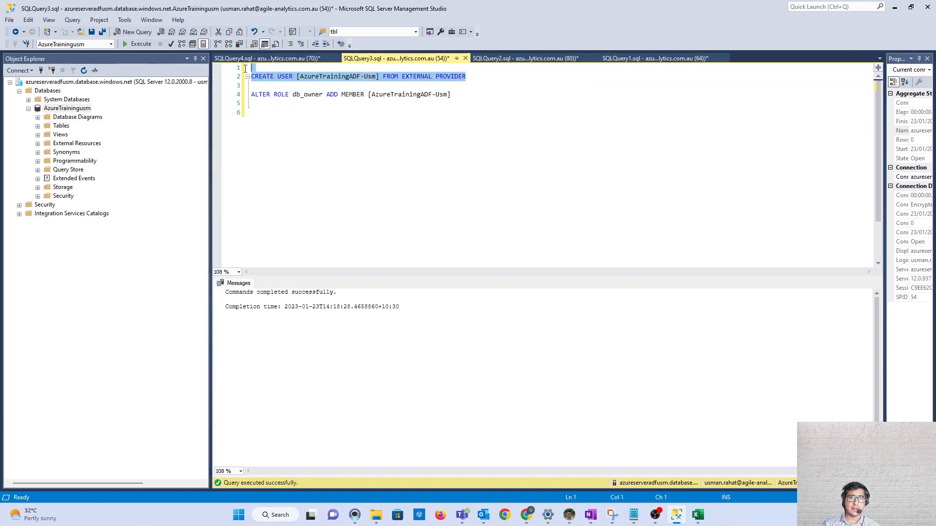
pyautogui.click(399, 118)
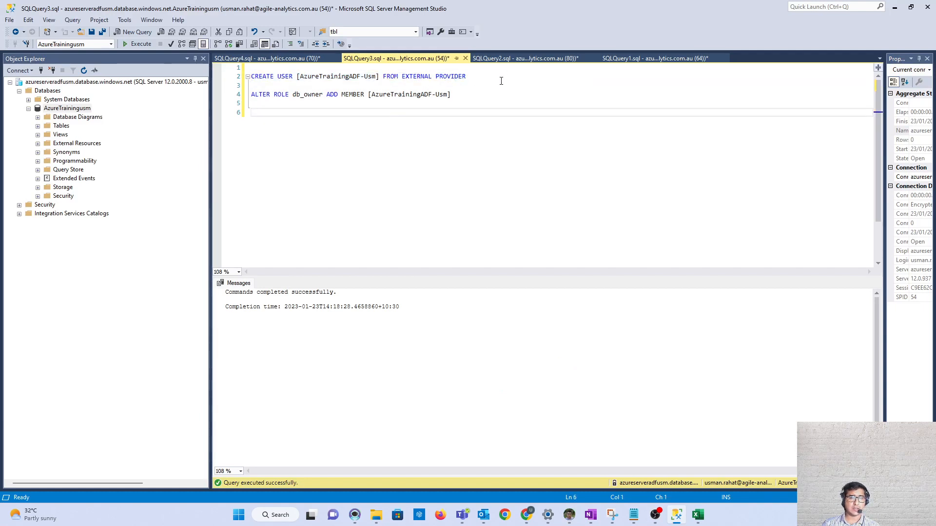
pyautogui.moveTo(482, 97); pyautogui.dragTo(251, 95)
pyautogui.click(314, 110)
pyautogui.doubleClick(313, 96)
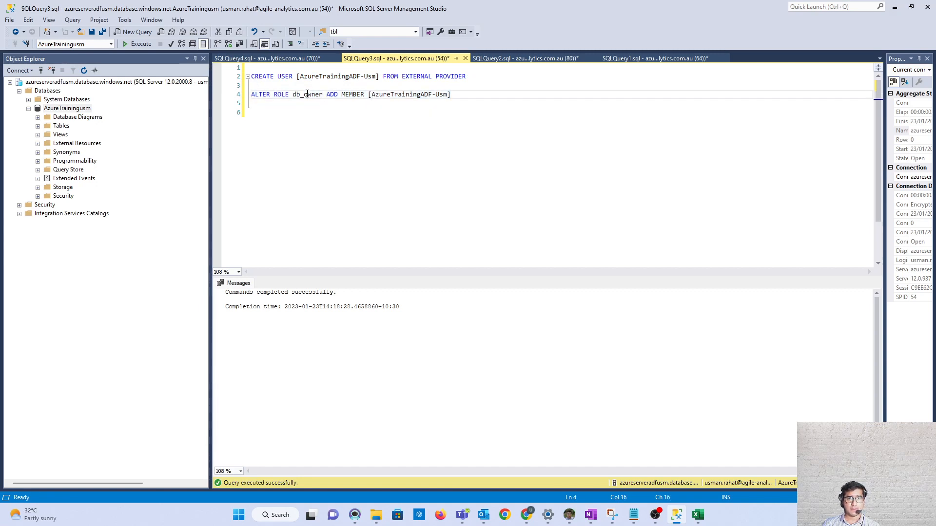
pyautogui.click(319, 110)
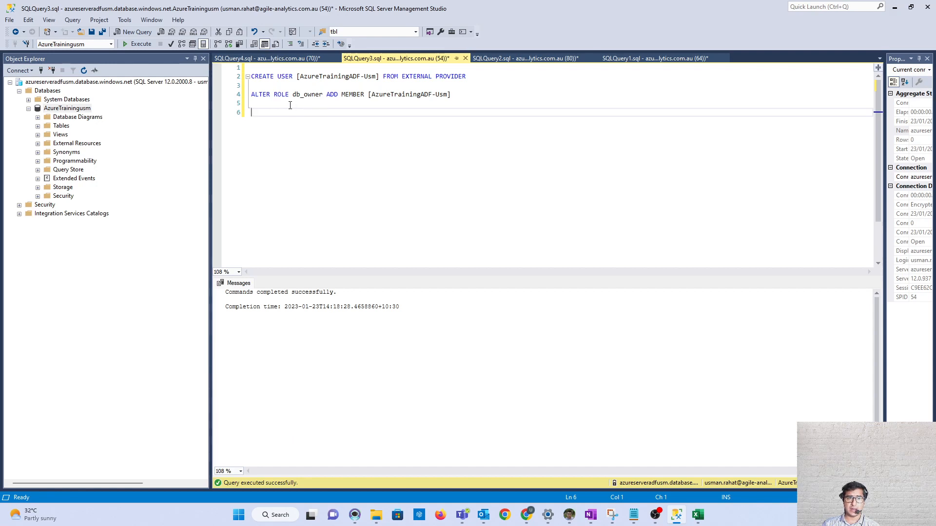
pyautogui.moveTo(273, 107); pyautogui.dragTo(239, 98)
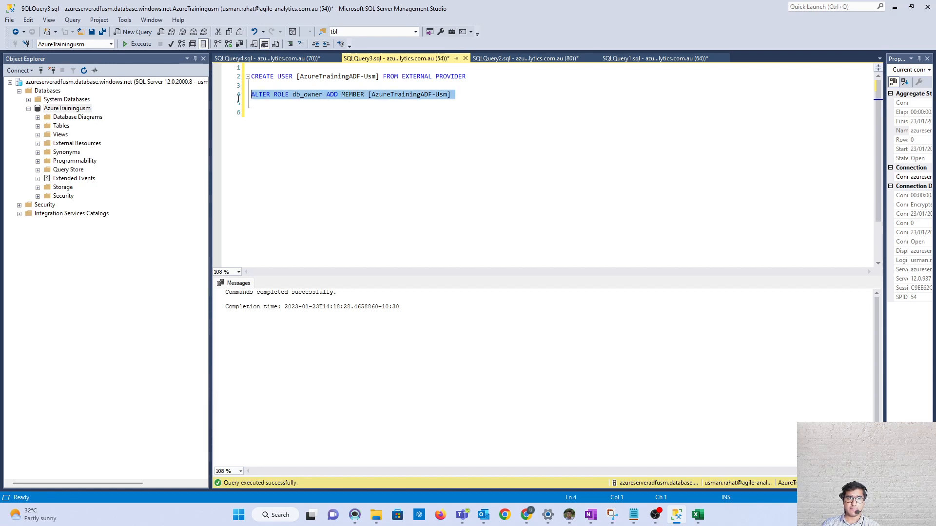
pyautogui.click(321, 116)
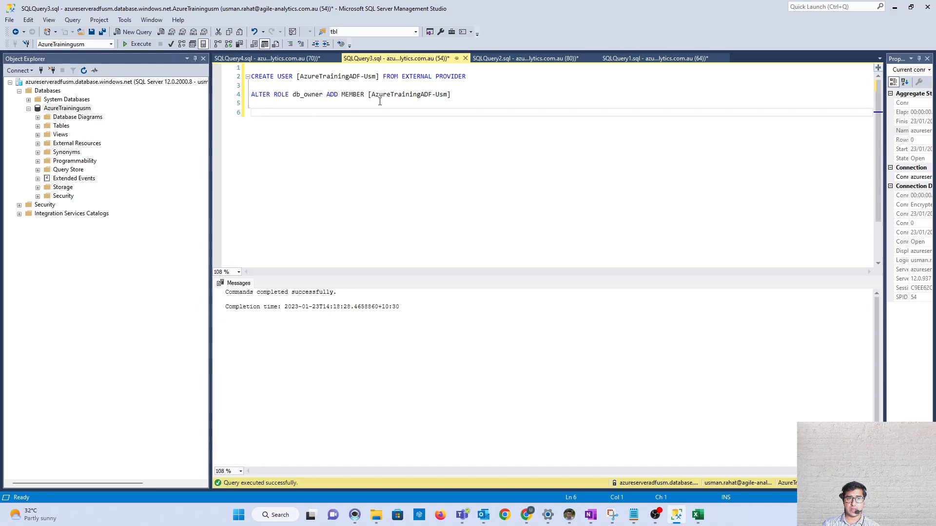
pyautogui.doubleClick(328, 78)
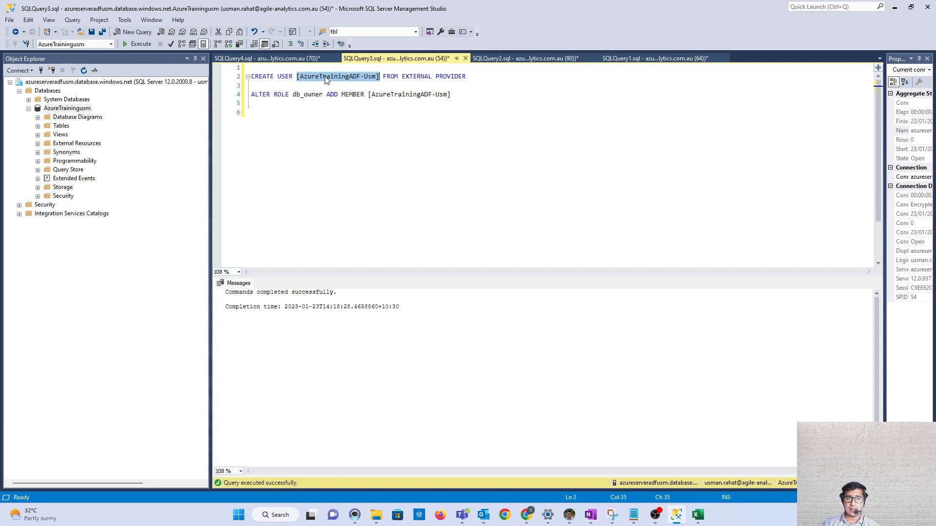
pyautogui.click(339, 82)
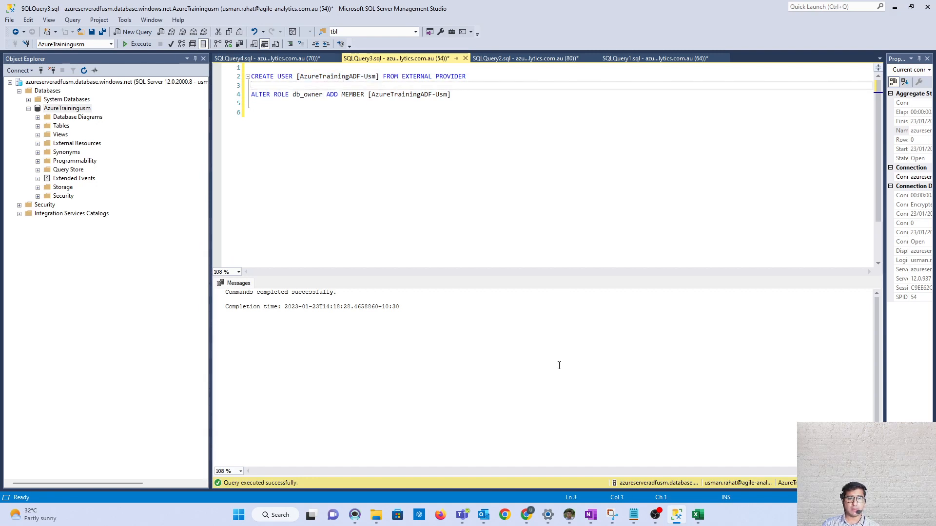
# Switch to Microsoft Edge and check the data factory's name on its Azure portal overview against the SQL script.
pyautogui.click(528, 516)
pyautogui.click(528, 516)
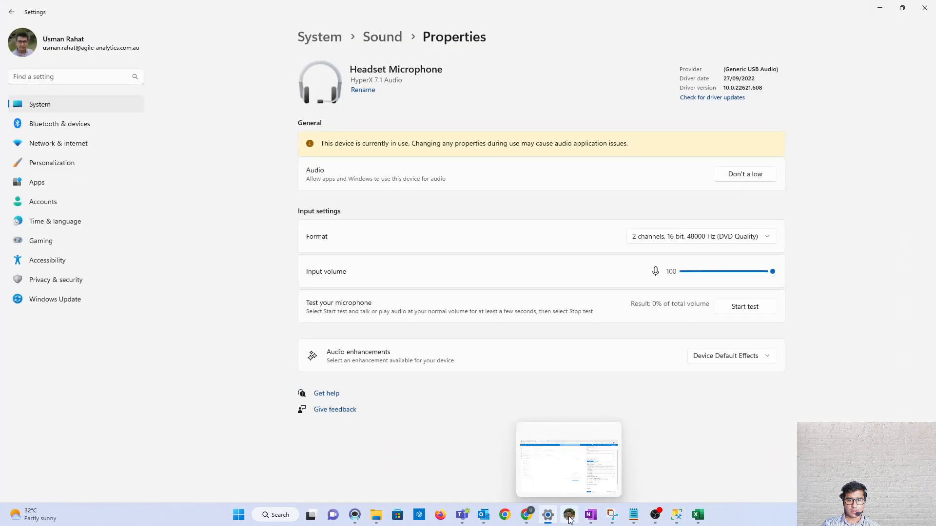
pyautogui.click(569, 515)
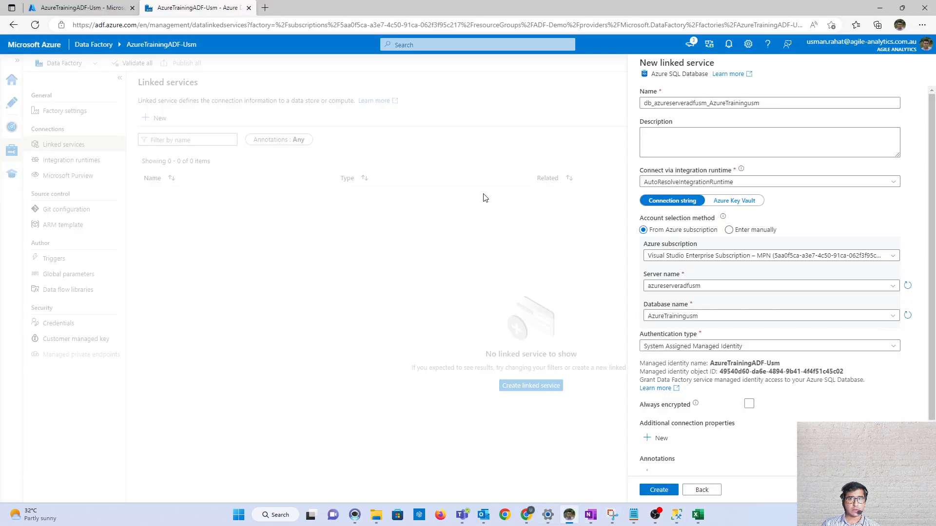
pyautogui.click(103, 8)
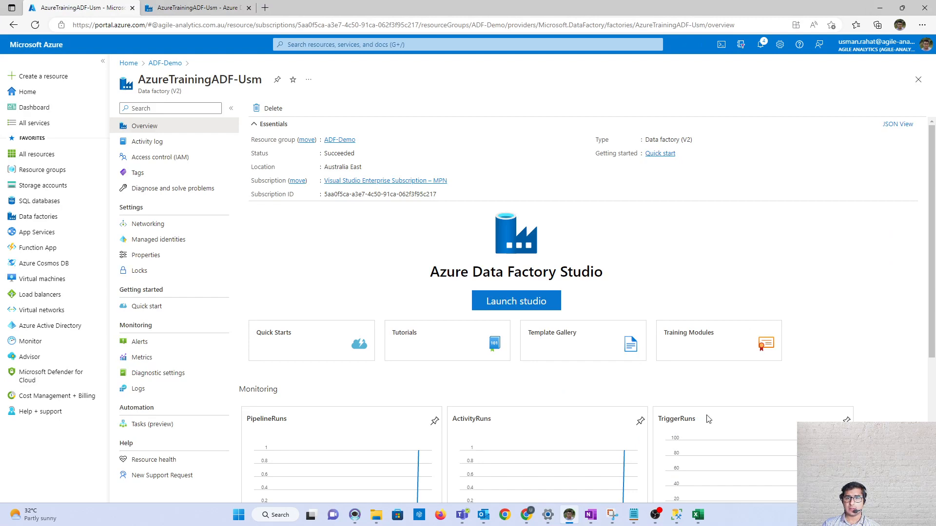
pyautogui.click(683, 514)
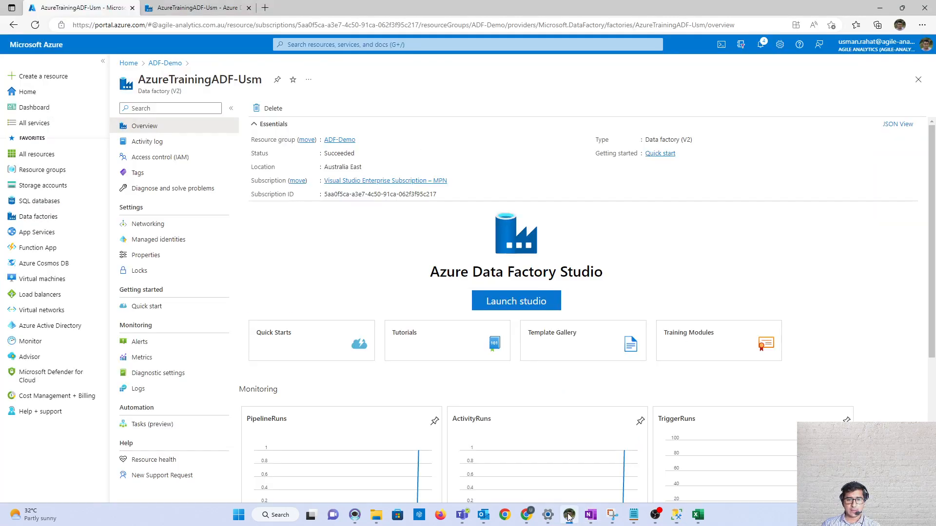
# Return to the Azure SQL Database linked service in Data Factory, test its connection and create it.
pyautogui.click(569, 514)
pyautogui.click(187, 6)
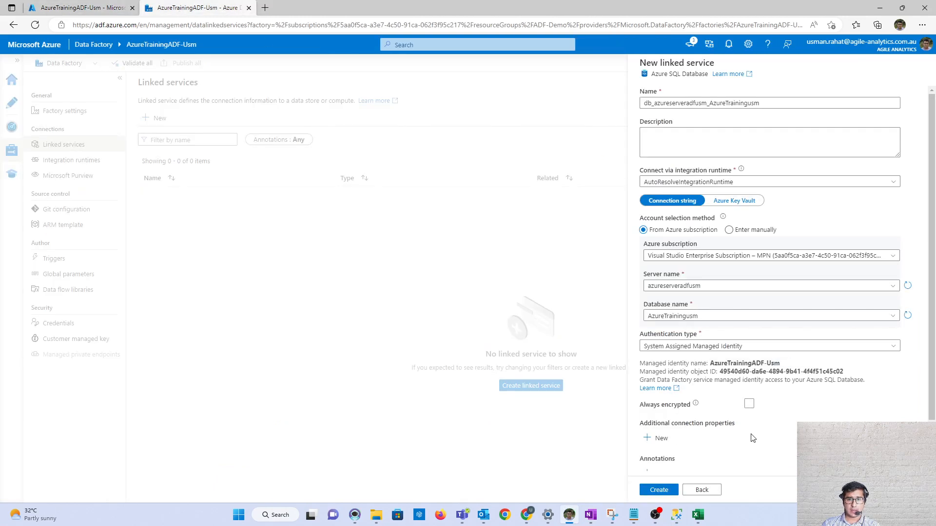
pyautogui.scroll(-1, 751, 435)
pyautogui.click(851, 490)
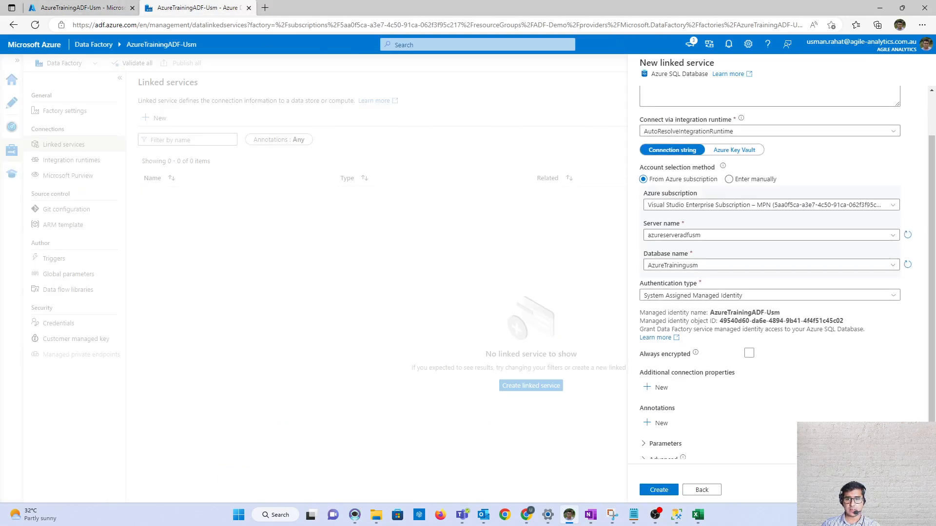
pyautogui.scroll(1, 700, 284)
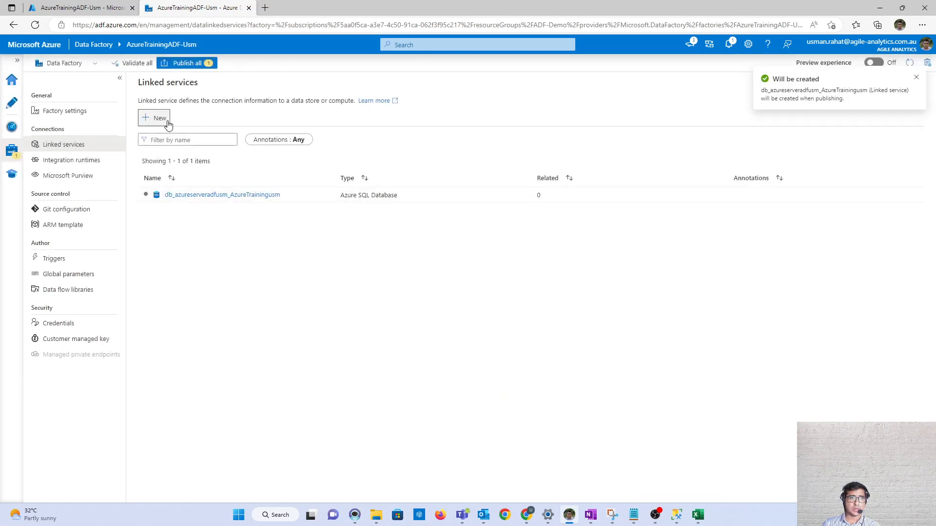
# Start a new linked service of type Azure Blob Storage, searching the data stores for "blob".
pyautogui.click(154, 119)
pyautogui.write('blob')
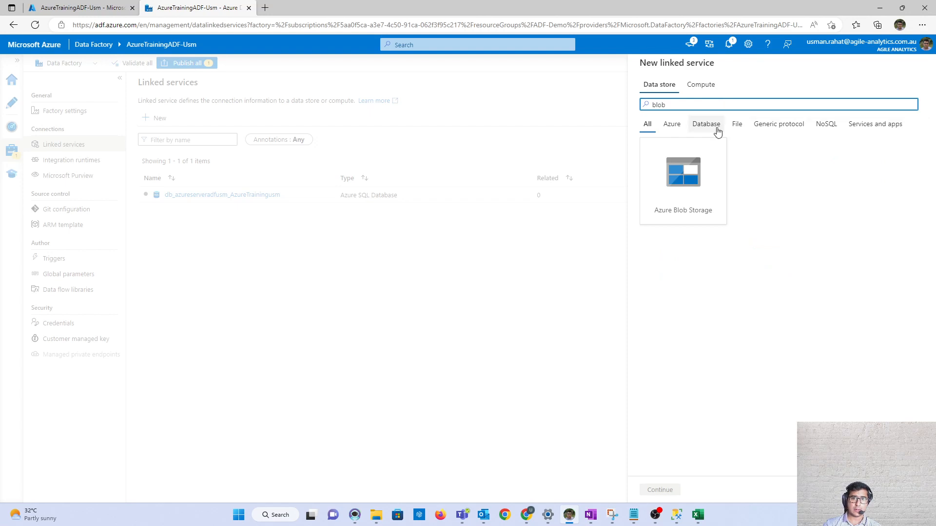
pyautogui.click(683, 180)
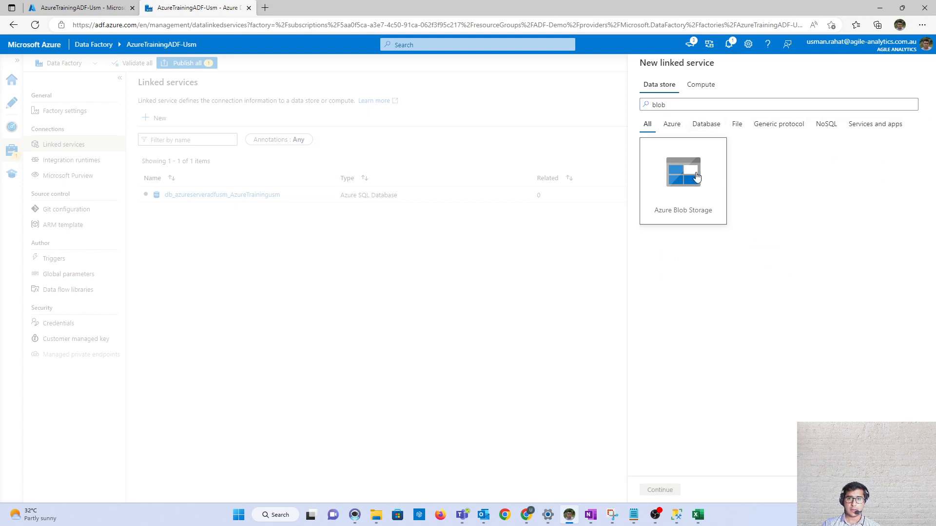
pyautogui.click(660, 490)
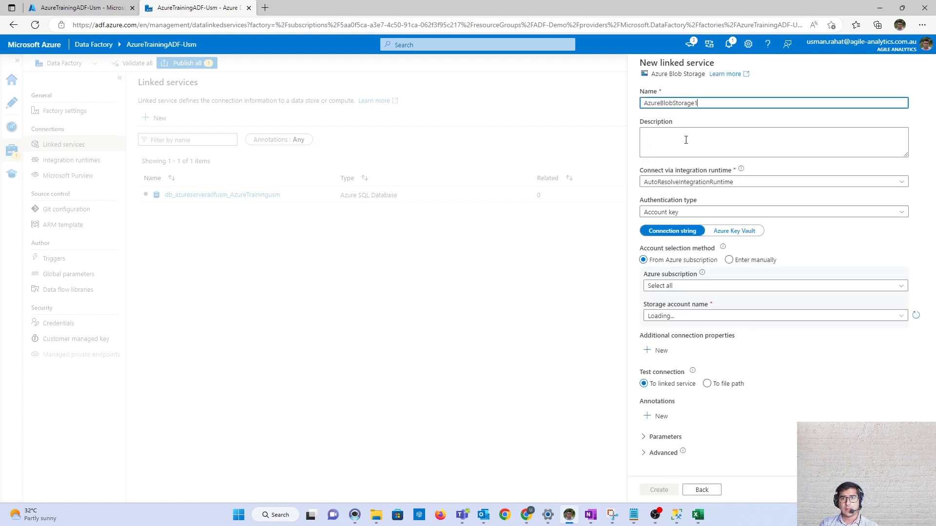
# Point the blob linked service to Visual Studio Enterprise Subscription – MPN and storage account azurestorageusm.
pyautogui.click(688, 288)
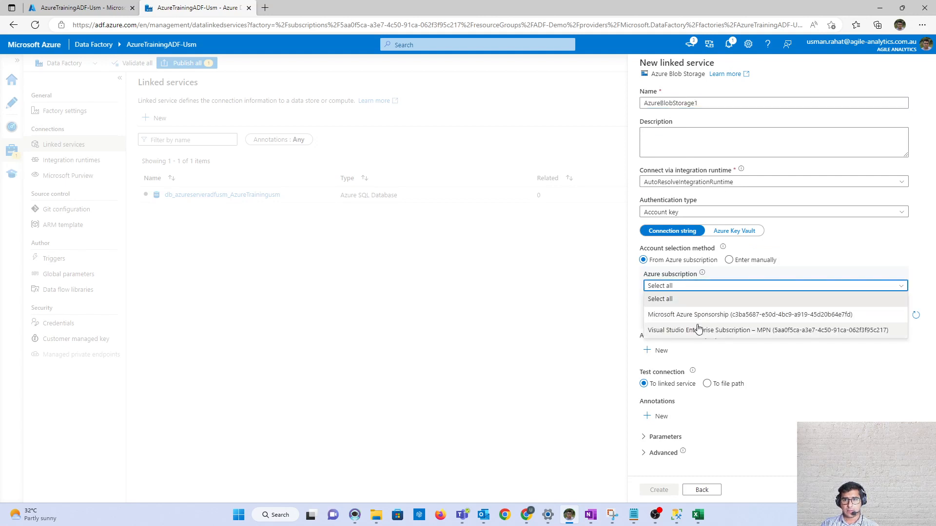
pyautogui.click(693, 329)
pyautogui.click(683, 317)
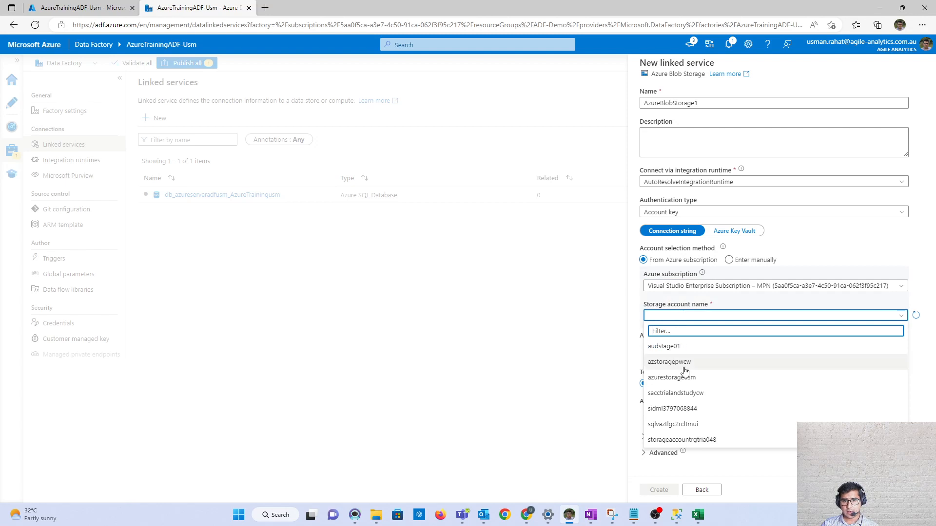
pyautogui.click(684, 378)
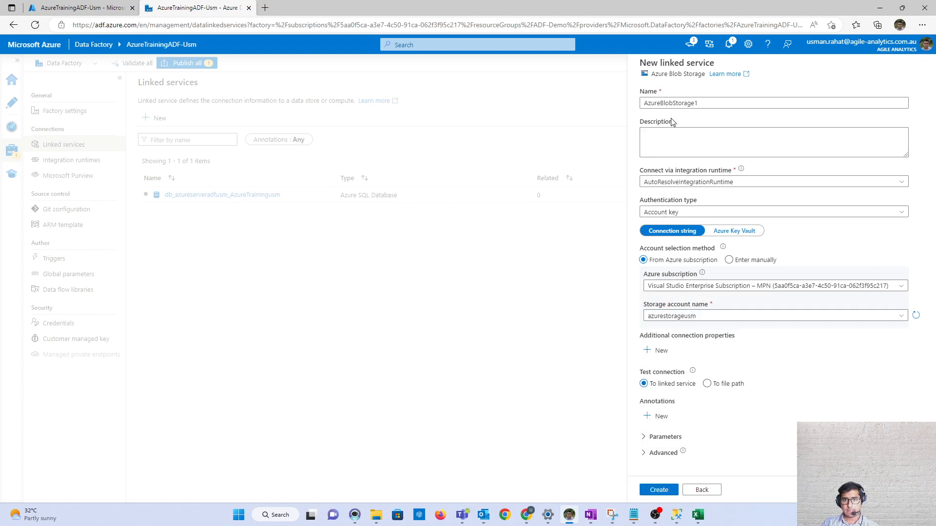
# Name the blob storage linked service blob_azurestorageusm and create it.
pyautogui.doubleClick(710, 104)
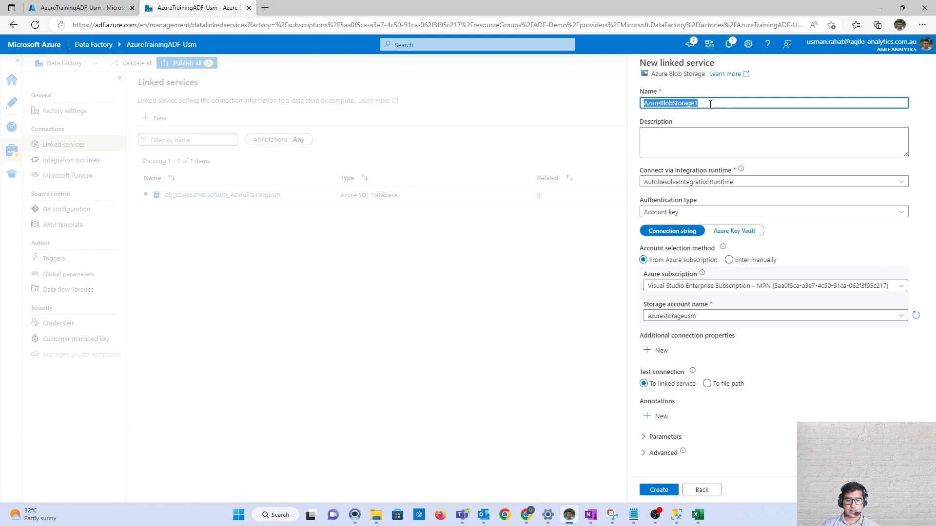
pyautogui.write('blob_')
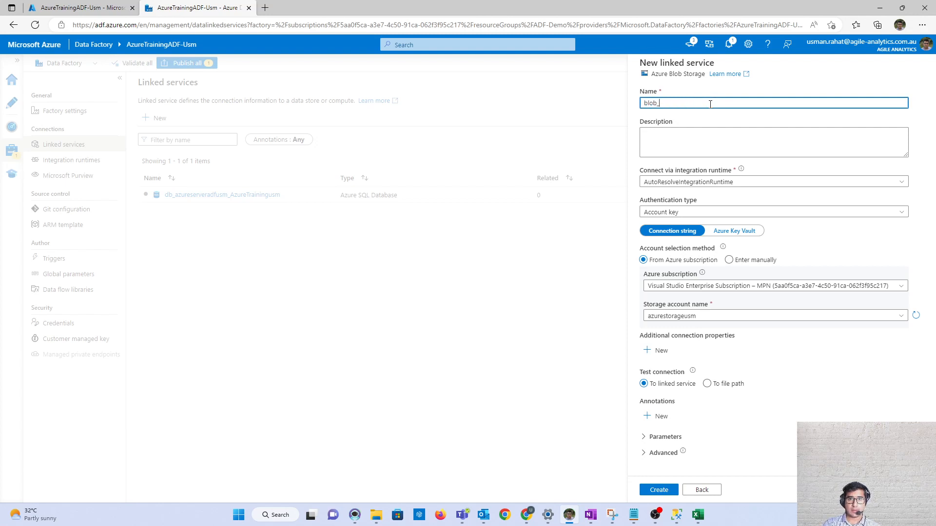
pyautogui.write('az')
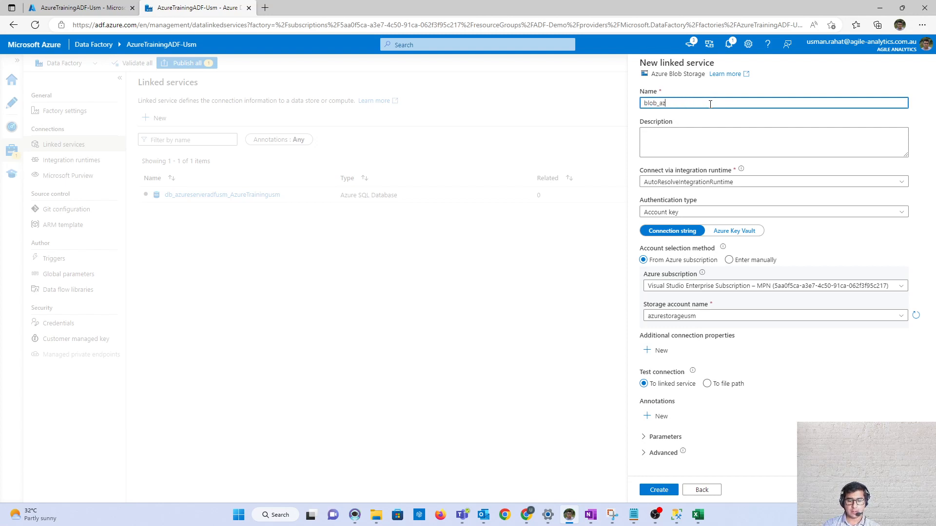
pyautogui.write('urestorag')
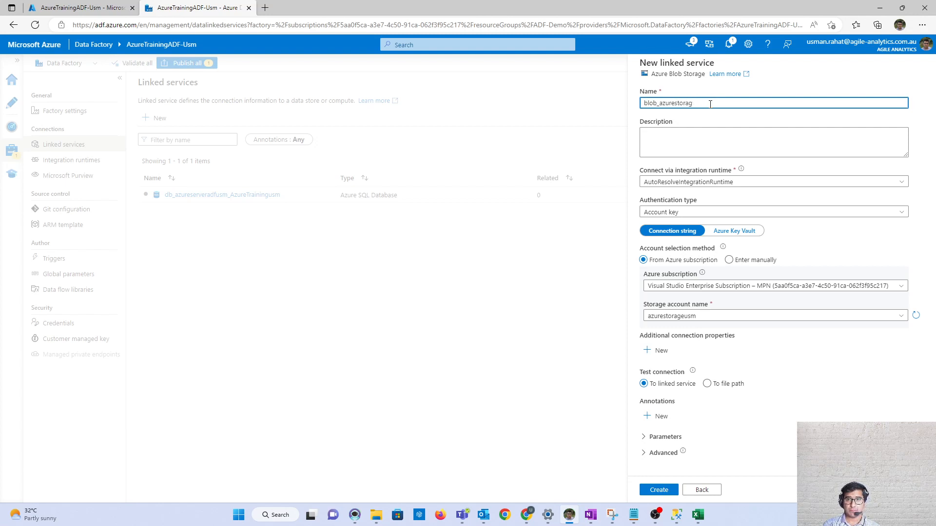
pyautogui.write('weusm')
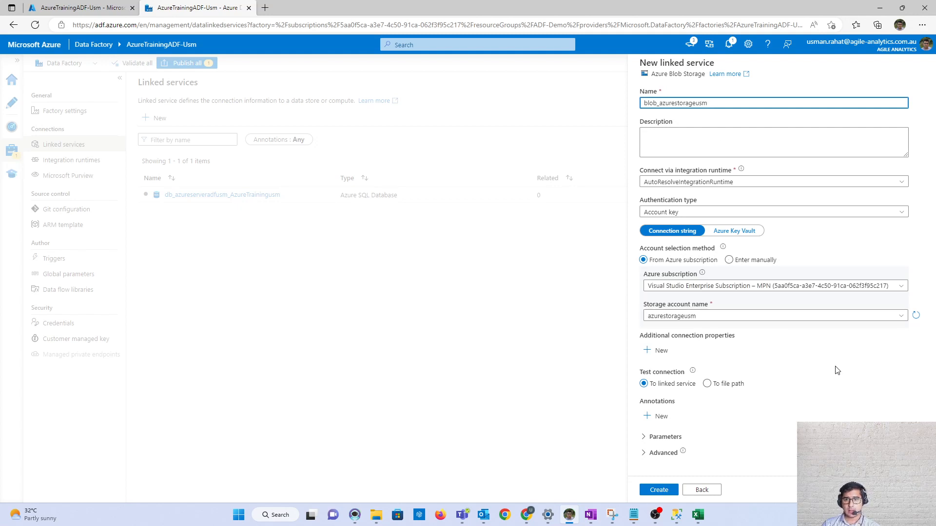
pyautogui.click(659, 489)
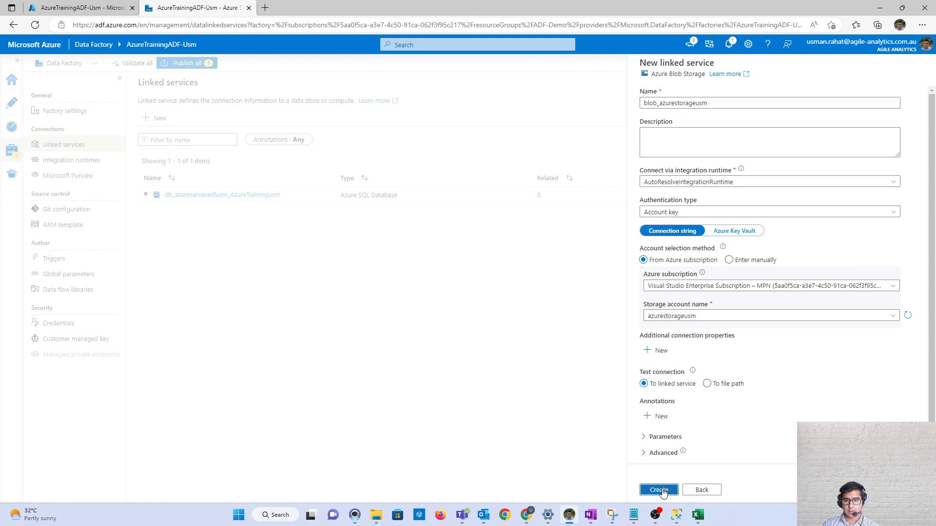
pyautogui.click(663, 490)
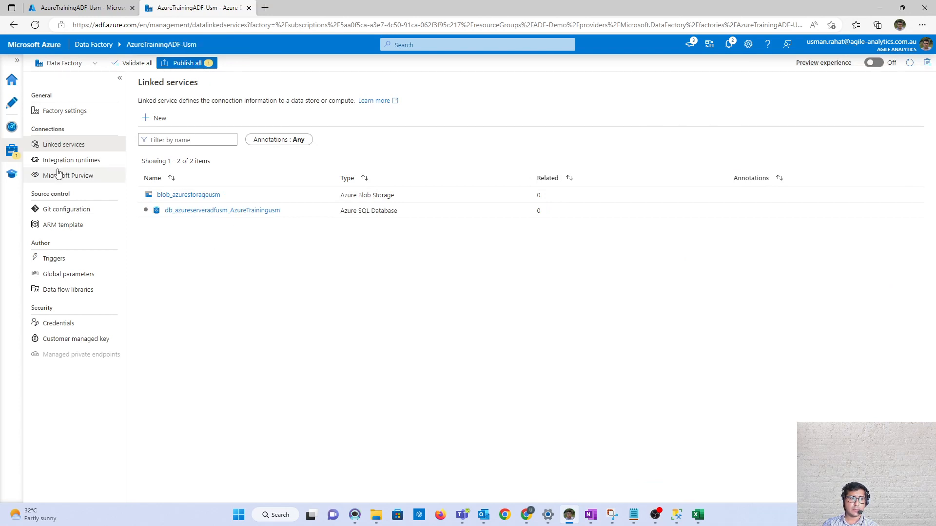
# Start a new dataset in the factory's authoring area with Azure SQL Database as its data store.
pyautogui.click(12, 102)
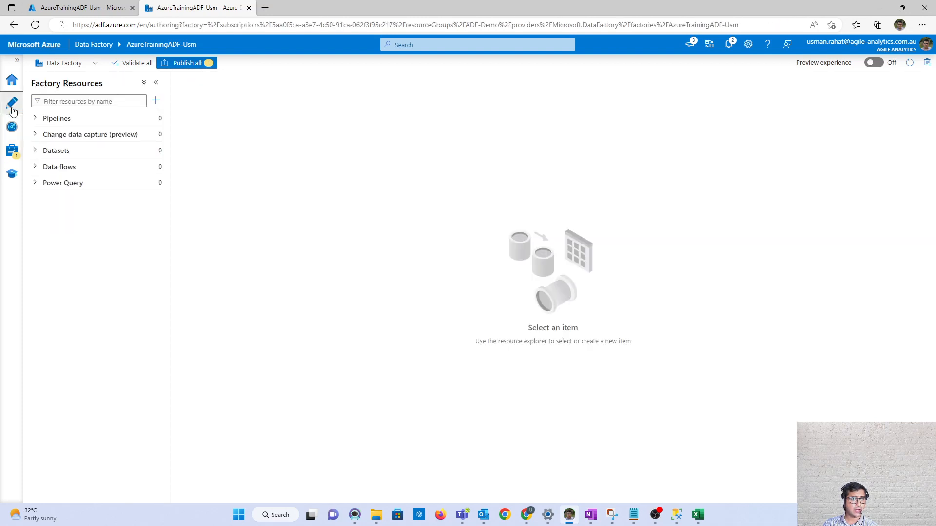
pyautogui.click(37, 150)
pyautogui.click(155, 152)
pyautogui.click(181, 163)
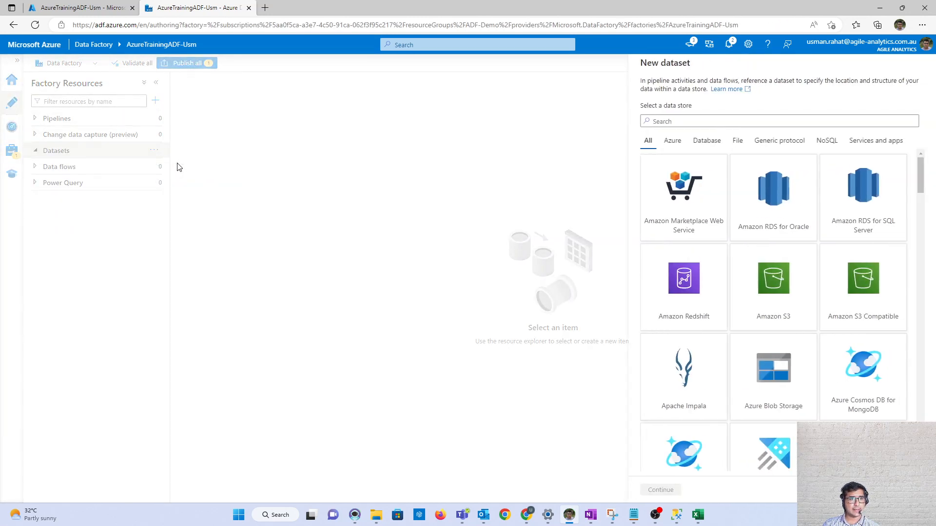
pyautogui.write('d')
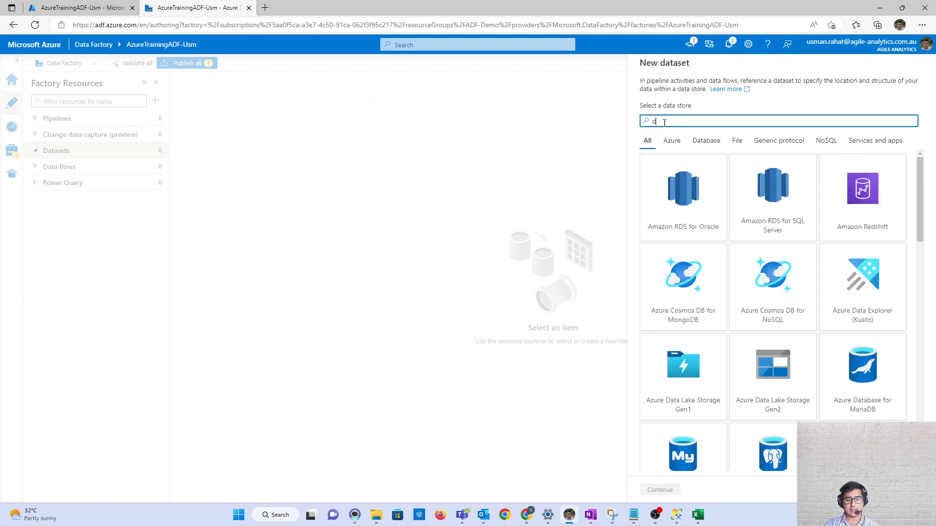
pyautogui.write('ataset')
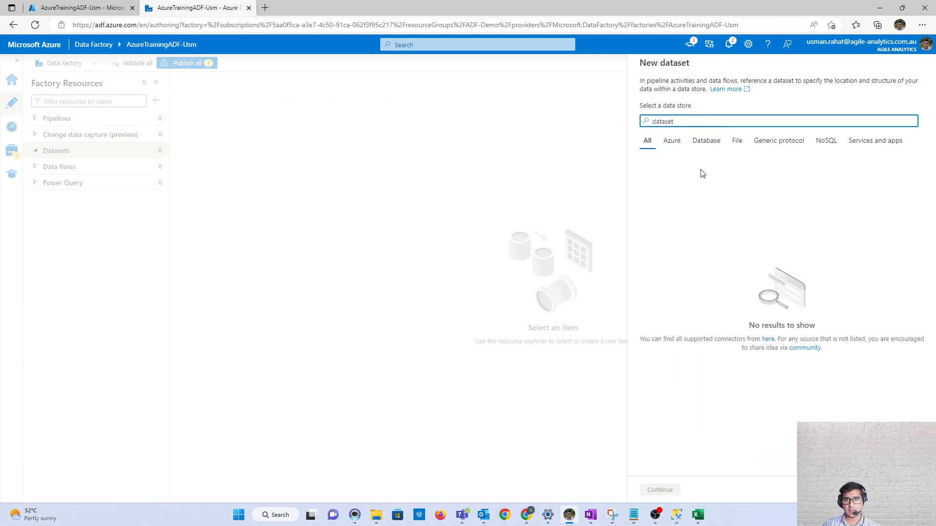
pyautogui.hotkey('ctrl', 'a')
pyautogui.write('database')
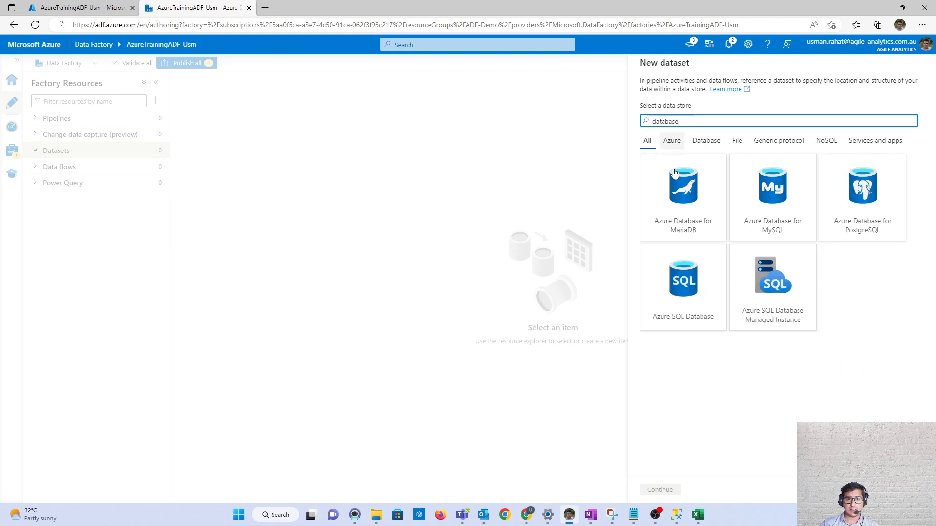
pyautogui.click(683, 288)
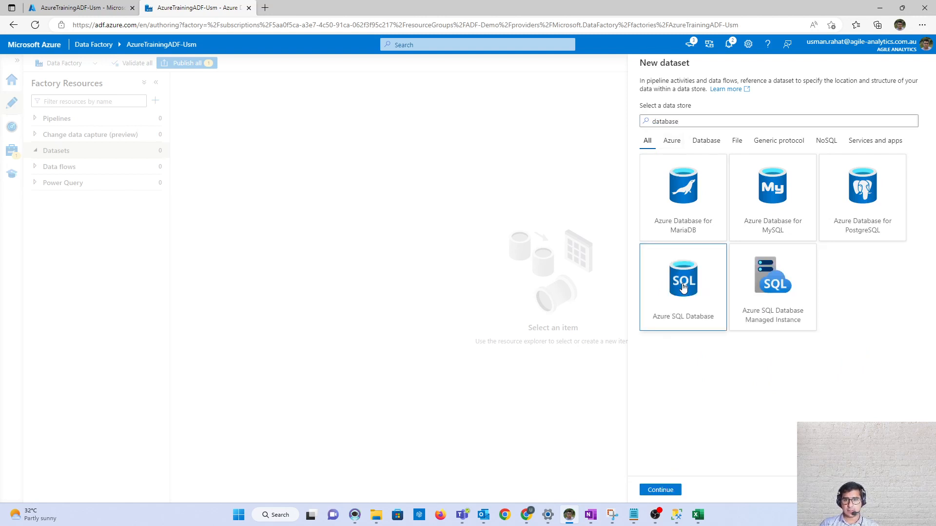
pyautogui.click(662, 490)
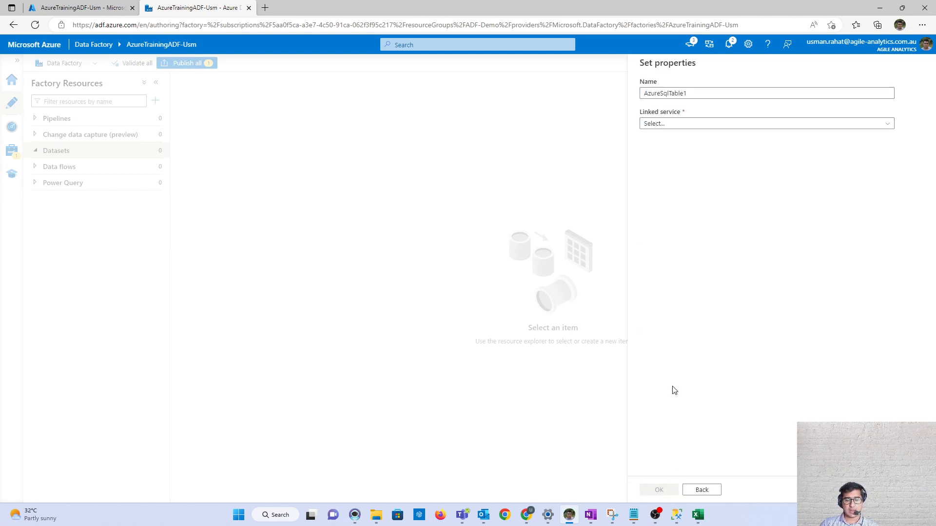
# Point the SQL dataset to linked service db_azureserveradfusm_AzureTrainingusm and table dbo.Users.
pyautogui.click(675, 123)
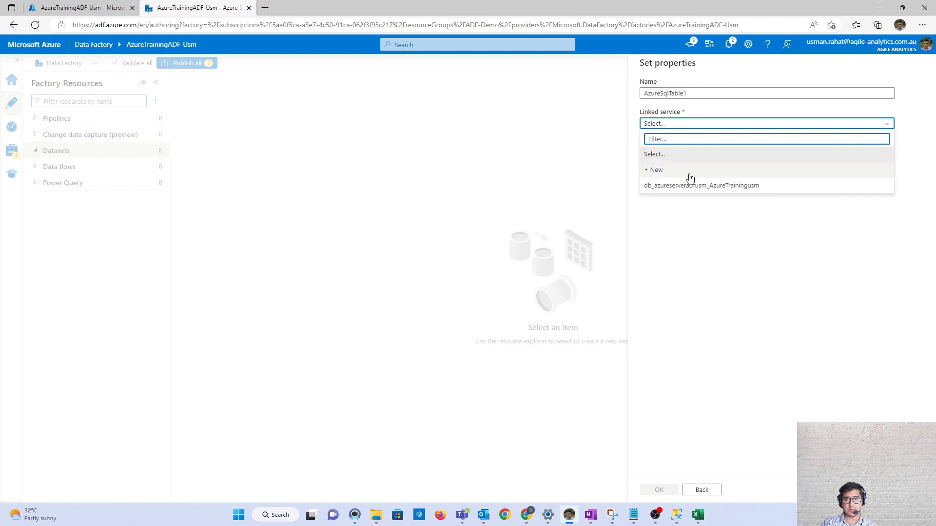
pyautogui.click(704, 186)
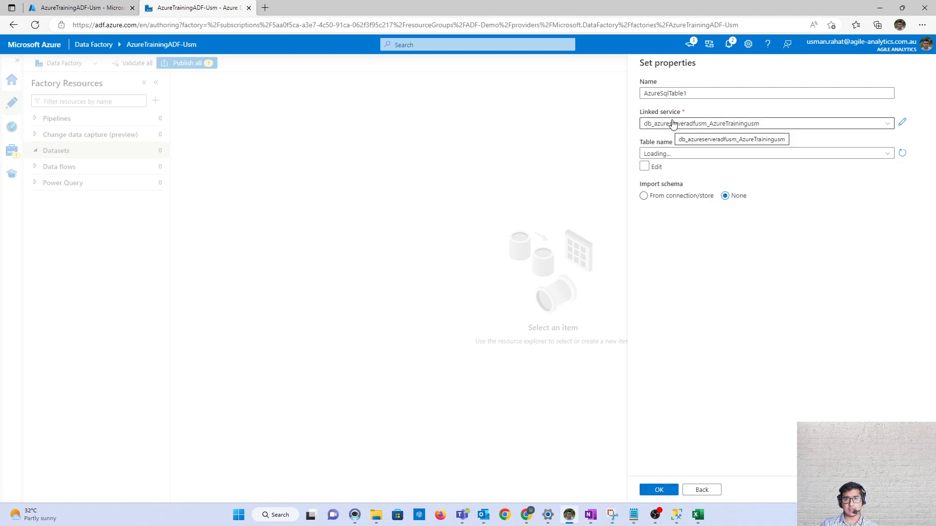
pyautogui.click(691, 153)
pyautogui.click(680, 183)
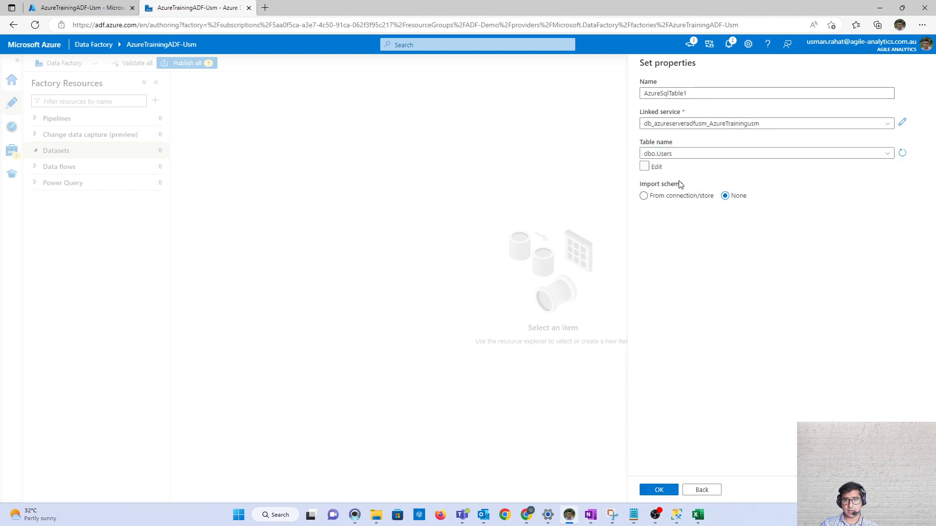
# Name the SQL table dataset tbl_dboUsers and create it.
pyautogui.doubleClick(700, 94)
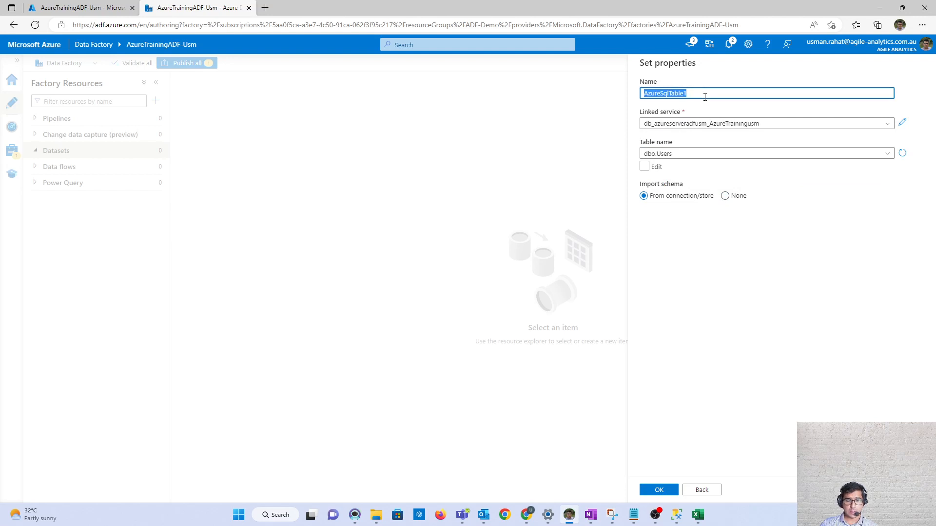
pyautogui.write('tbl_sboUsers')
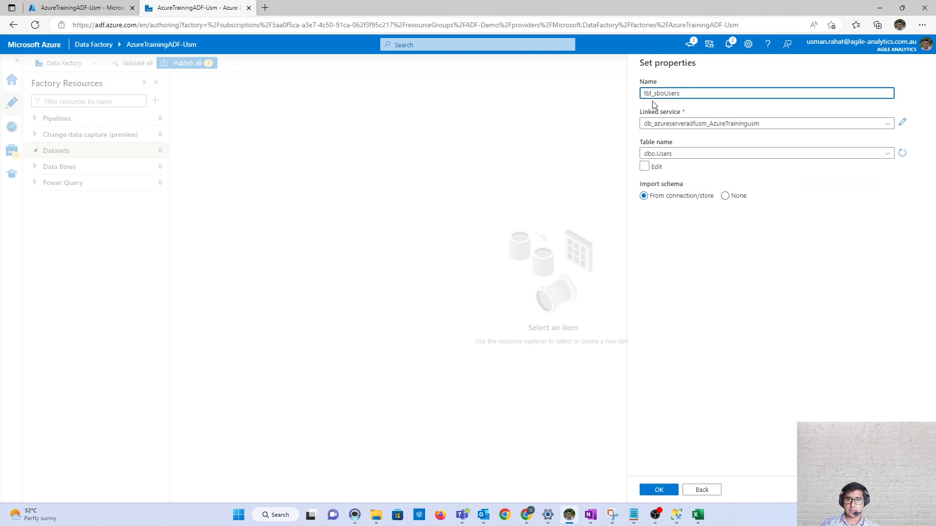
pyautogui.press('BackSpace')
pyautogui.write('d')
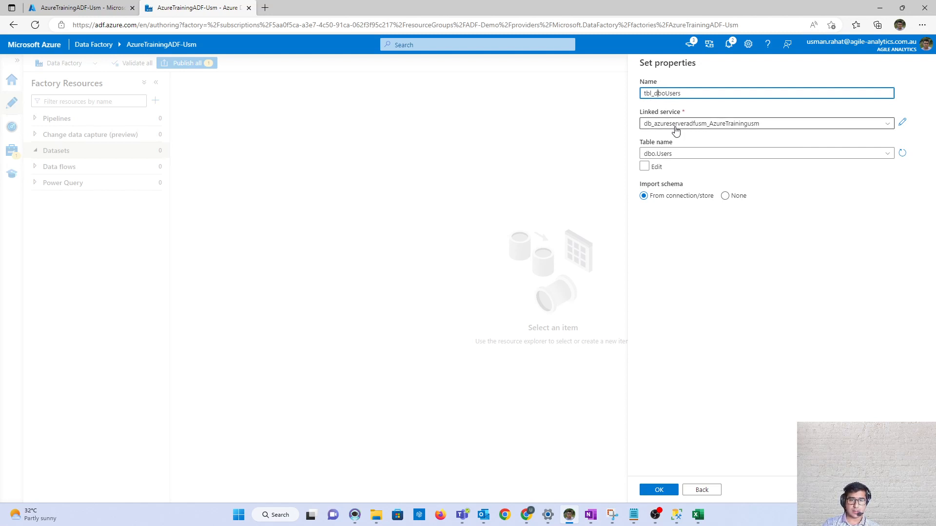
pyautogui.click(698, 227)
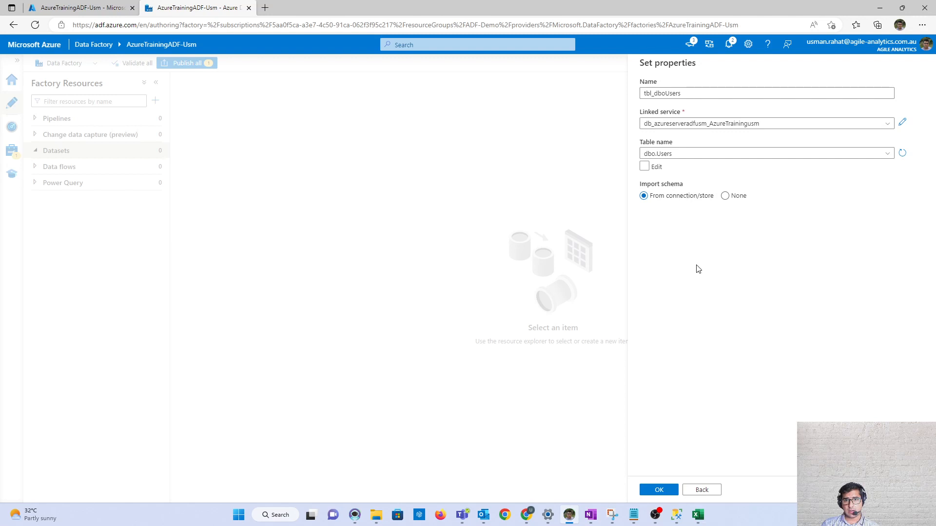
pyautogui.click(658, 490)
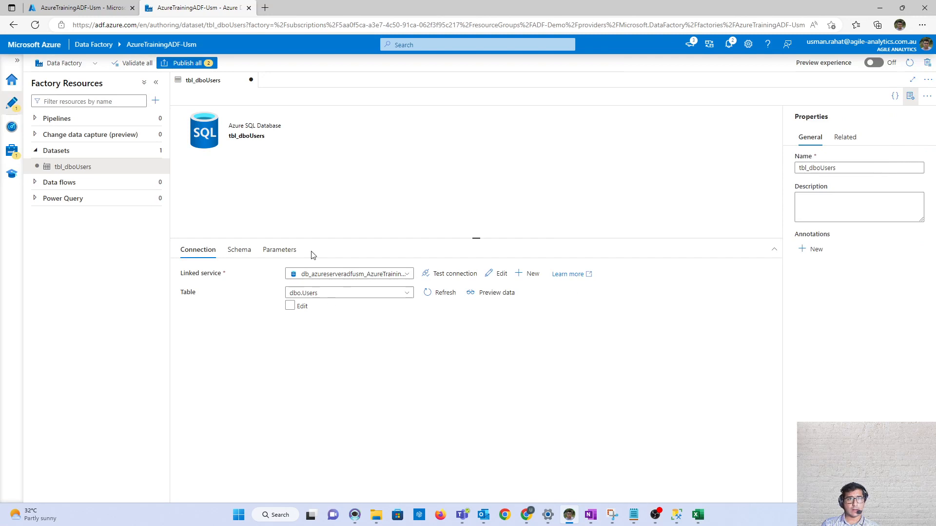
# Start a new dataset with Azure Blob Storage as its data store and DelimitedText as its format.
pyautogui.click(155, 151)
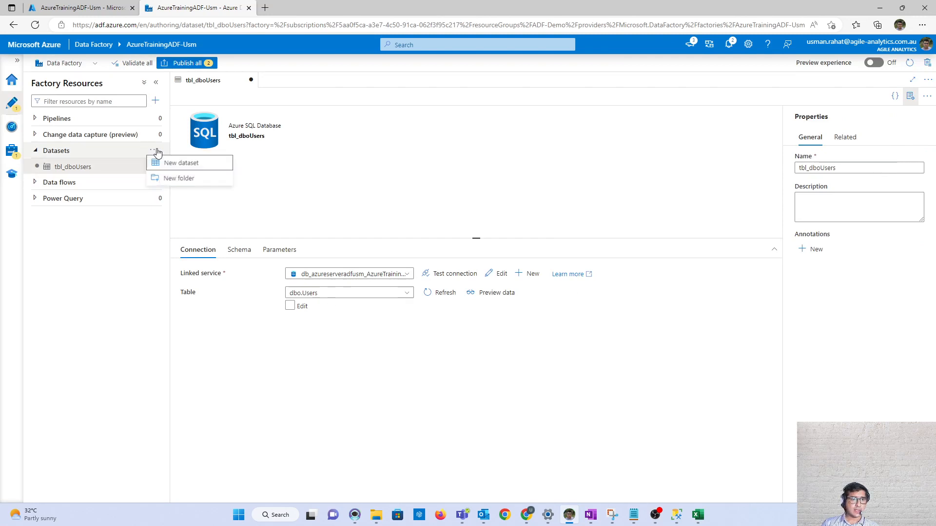
pyautogui.click(178, 163)
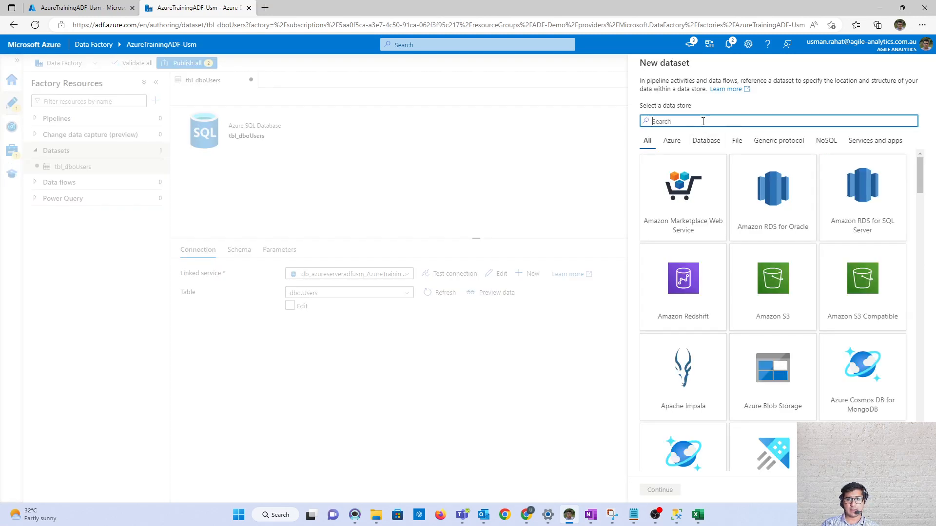
pyautogui.write('blob')
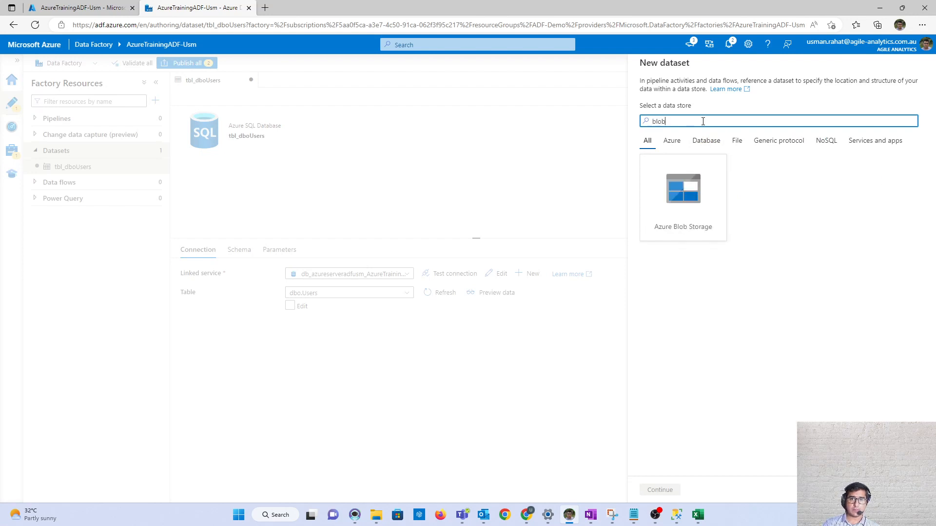
pyautogui.click(699, 214)
pyautogui.click(660, 489)
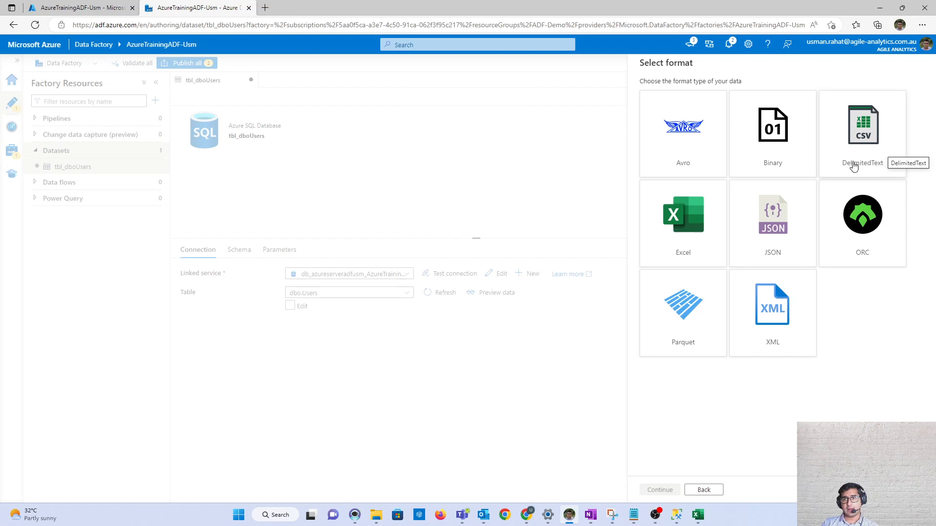
pyautogui.click(857, 152)
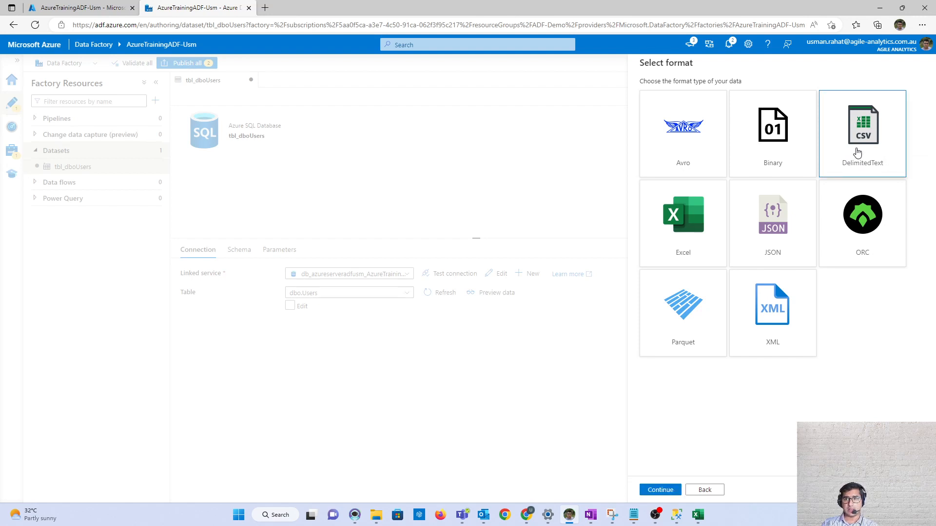
pyautogui.click(661, 490)
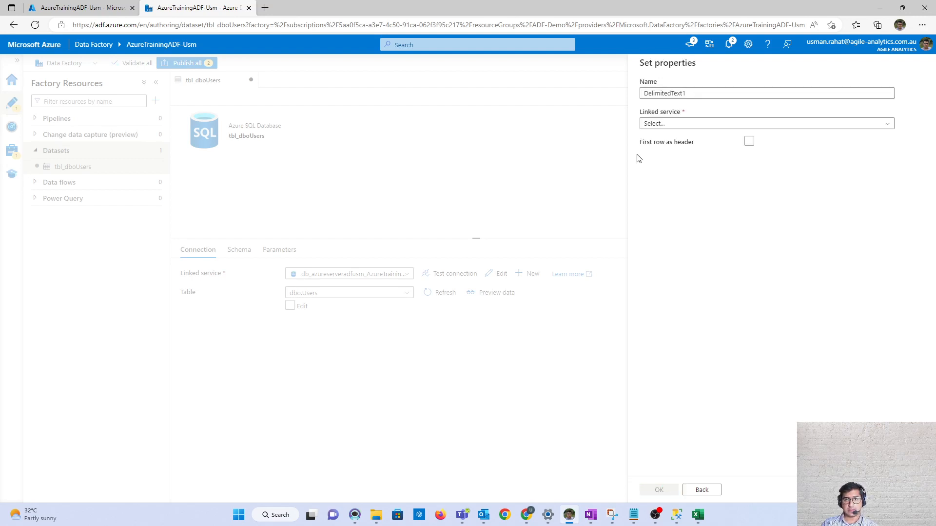
# Point the delimited text dataset to Users.txt in the raw container through blob_azurestorageusm, using the first row as header.
pyautogui.click(665, 124)
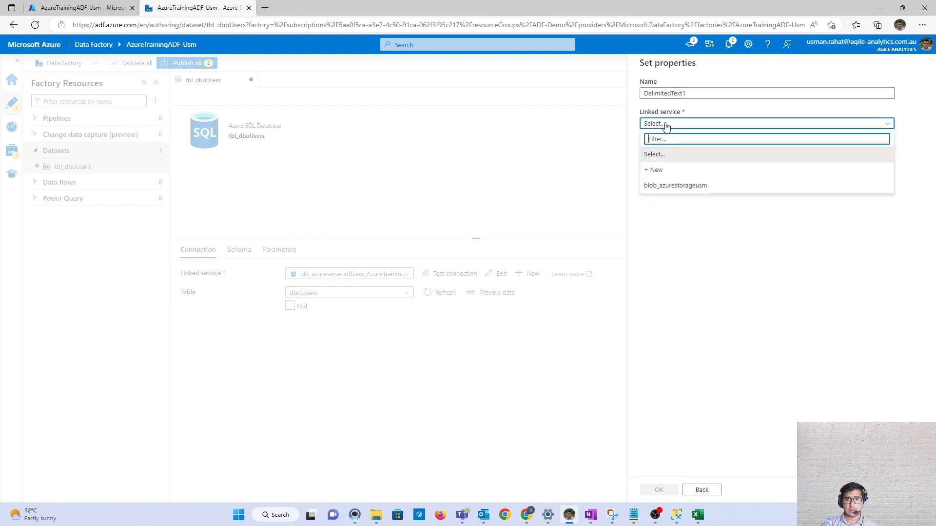
pyautogui.click(684, 184)
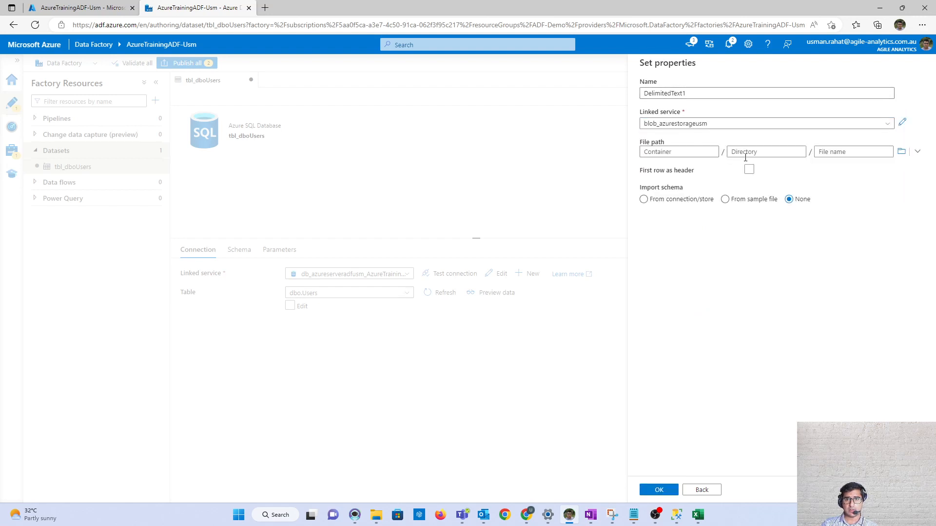
pyautogui.click(902, 151)
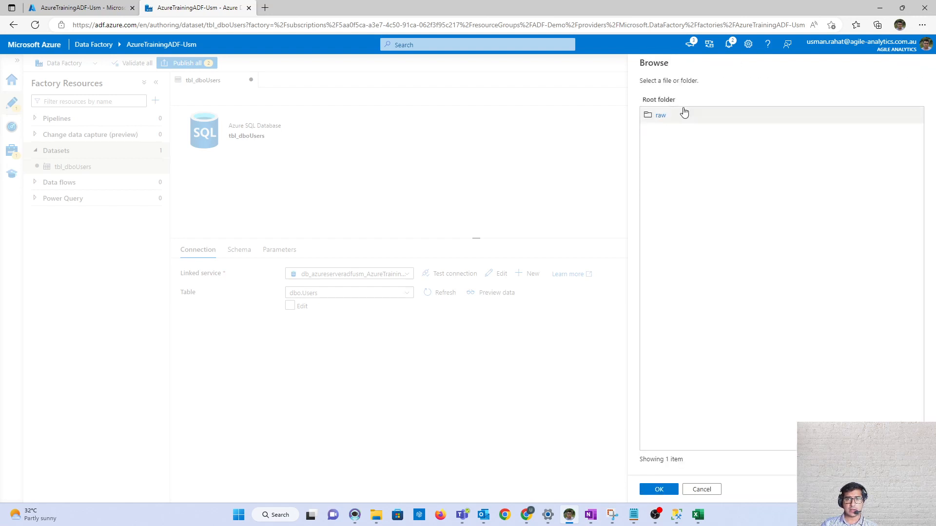
pyautogui.doubleClick(703, 118)
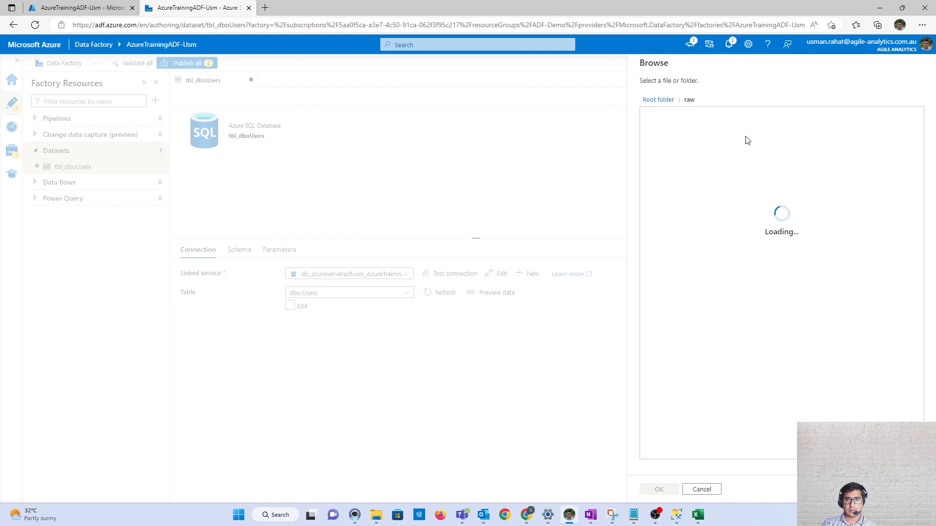
pyautogui.click(669, 123)
pyautogui.doubleClick(670, 126)
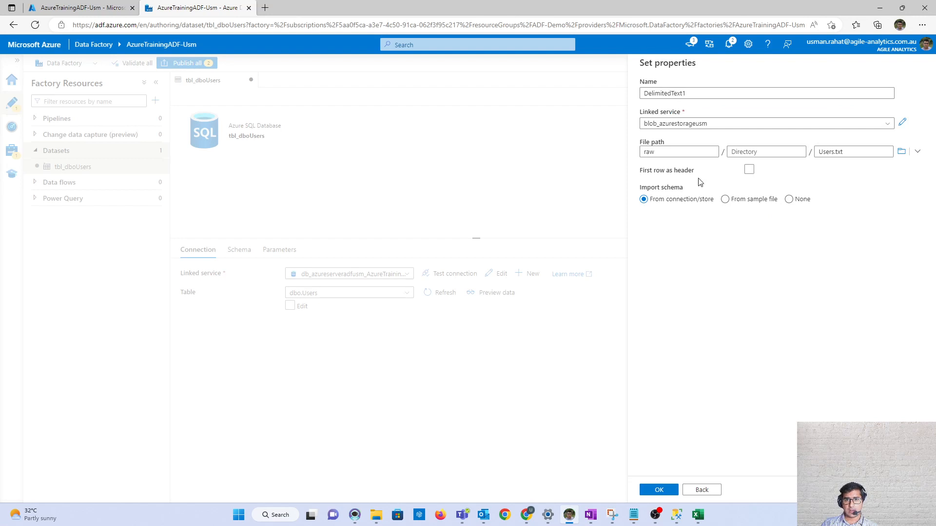
pyautogui.click(749, 170)
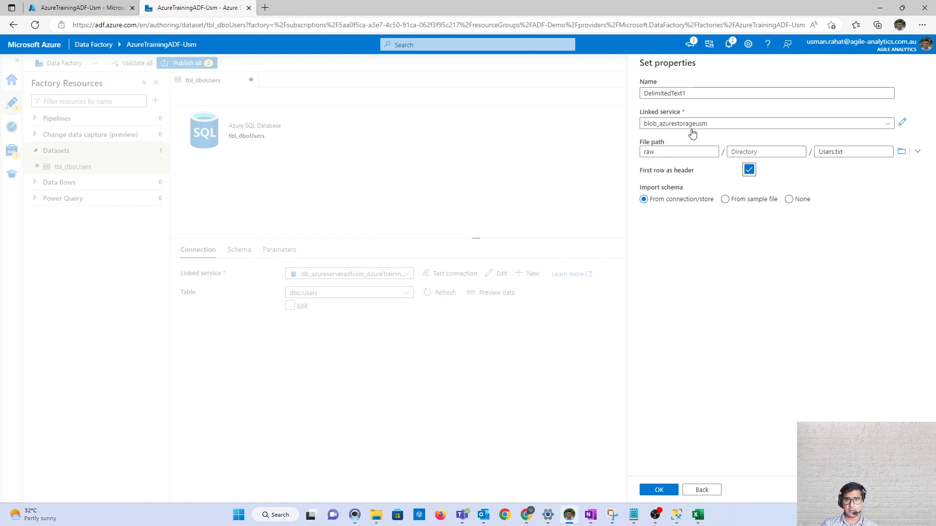
# Name the delimited text dataset file_Usertxt and create it.
pyautogui.doubleClick(699, 92)
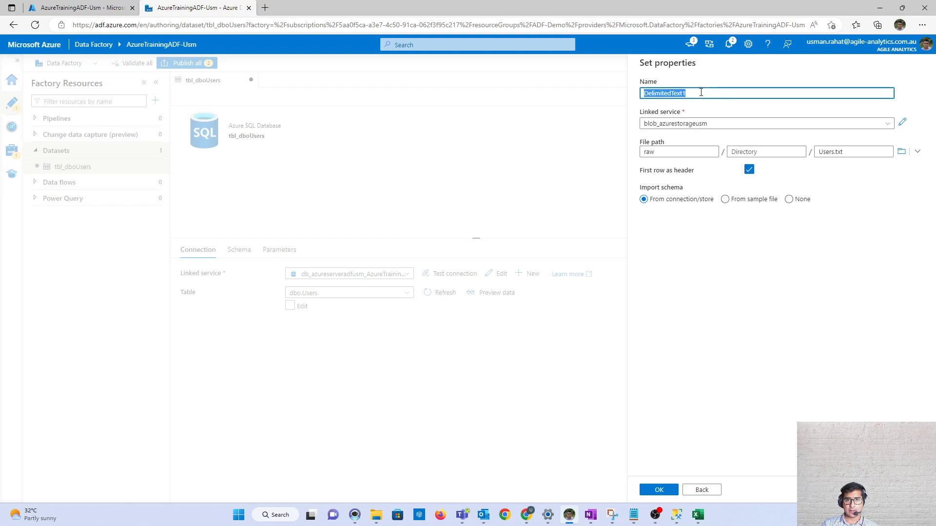
pyautogui.write('file-')
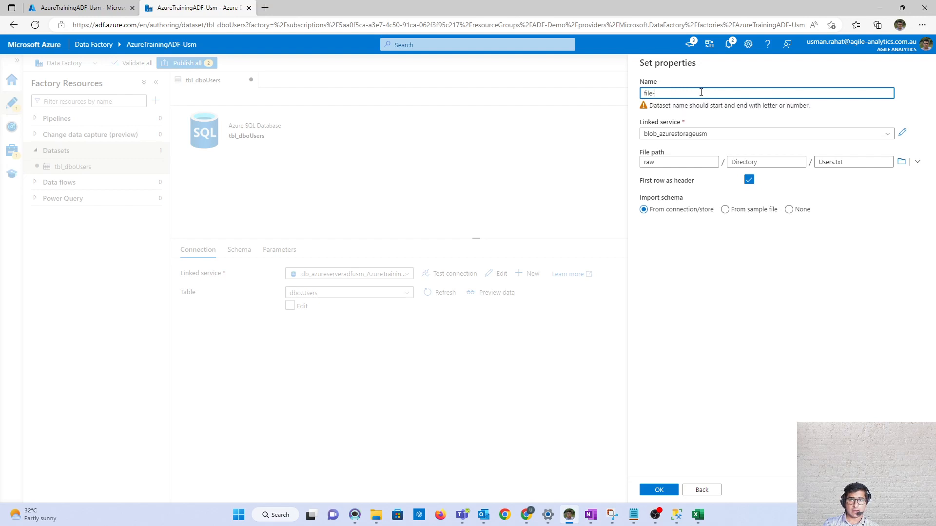
pyautogui.press('BackSpace')
pyautogui.write('_User')
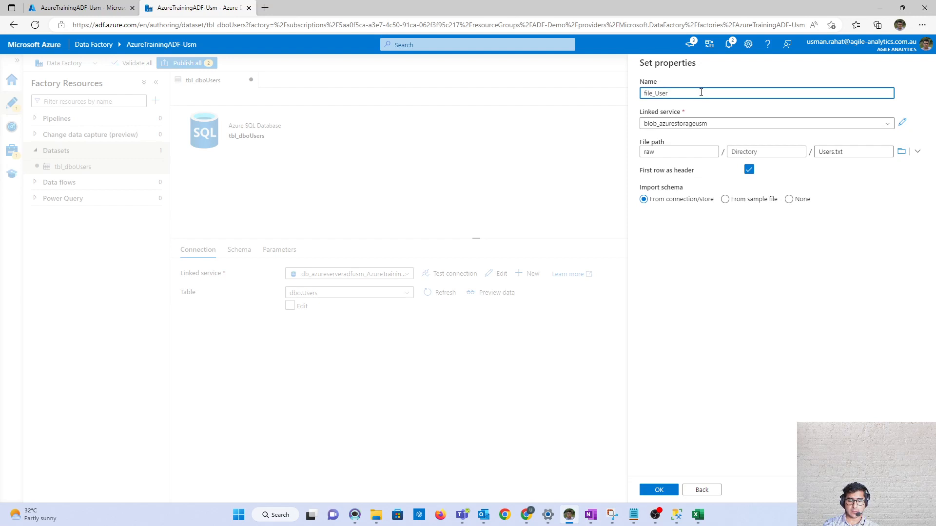
pyautogui.write('.txt')
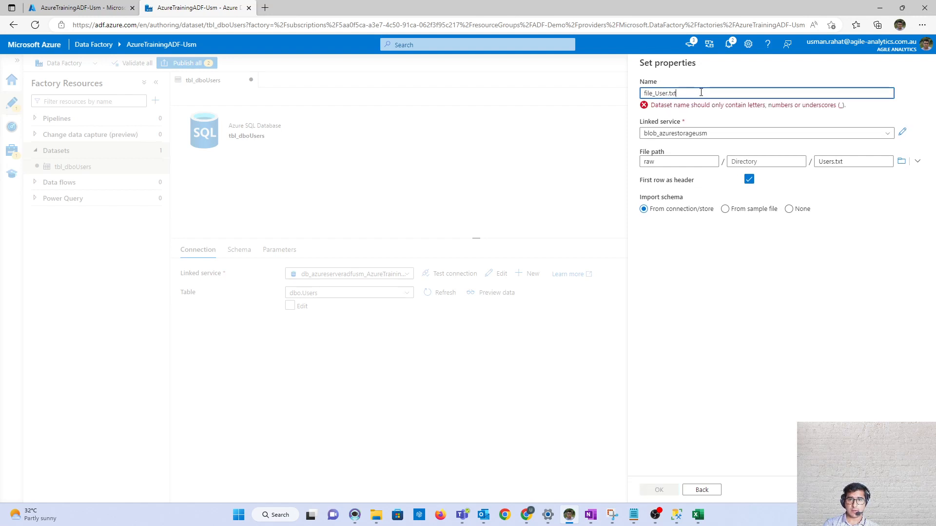
pyautogui.press('BackSpace')
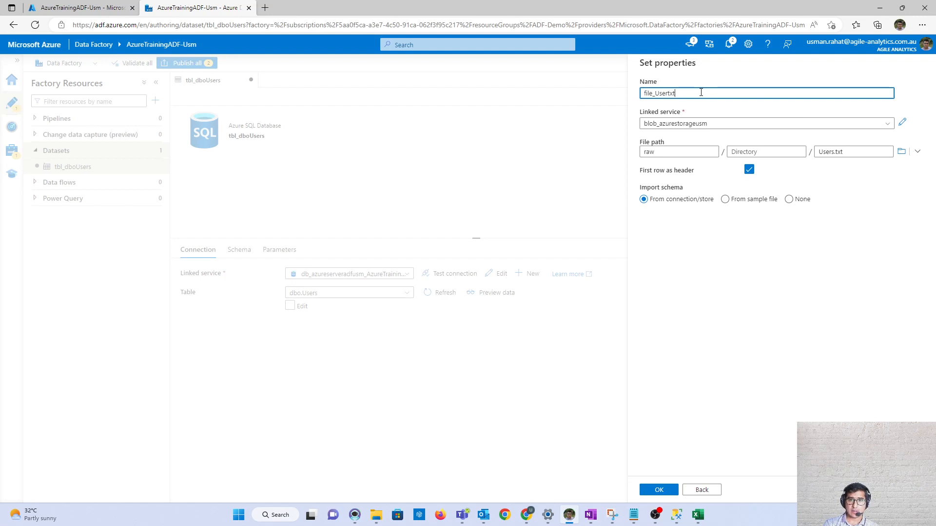
pyautogui.click(755, 328)
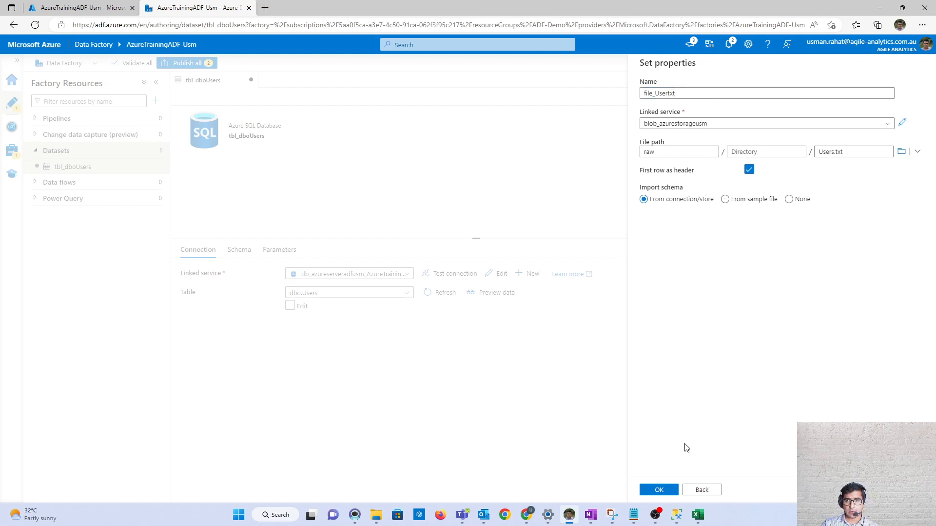
pyautogui.click(659, 489)
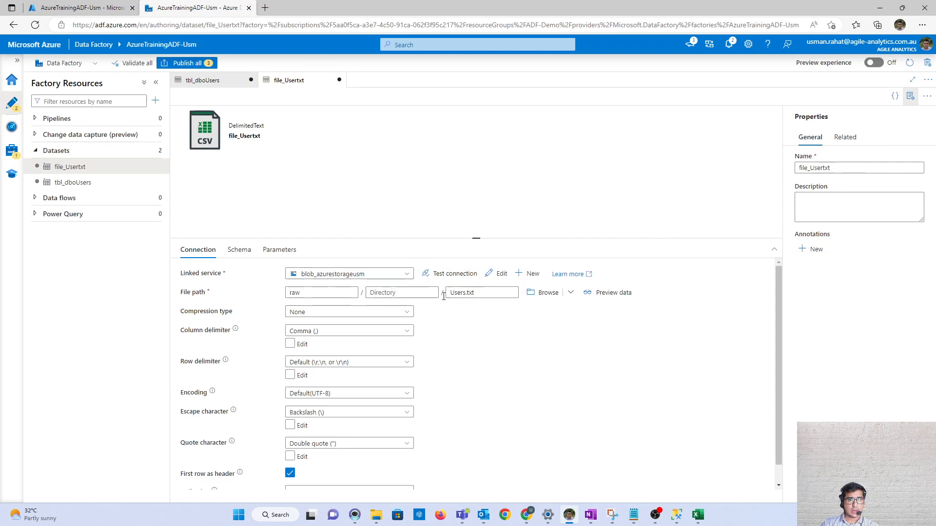
# Test the file_Usertxt dataset's linked service connection and preview the data in Users.txt.
pyautogui.click(461, 274)
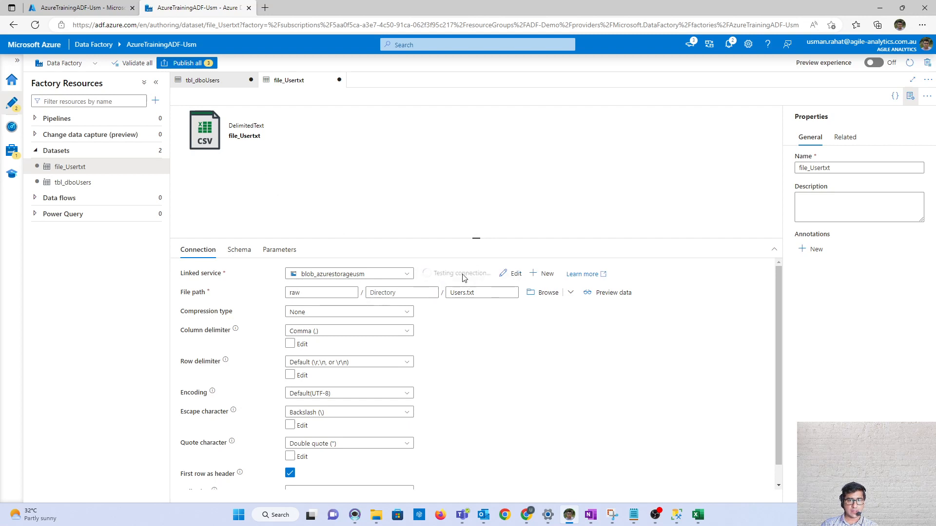
pyautogui.click(611, 301)
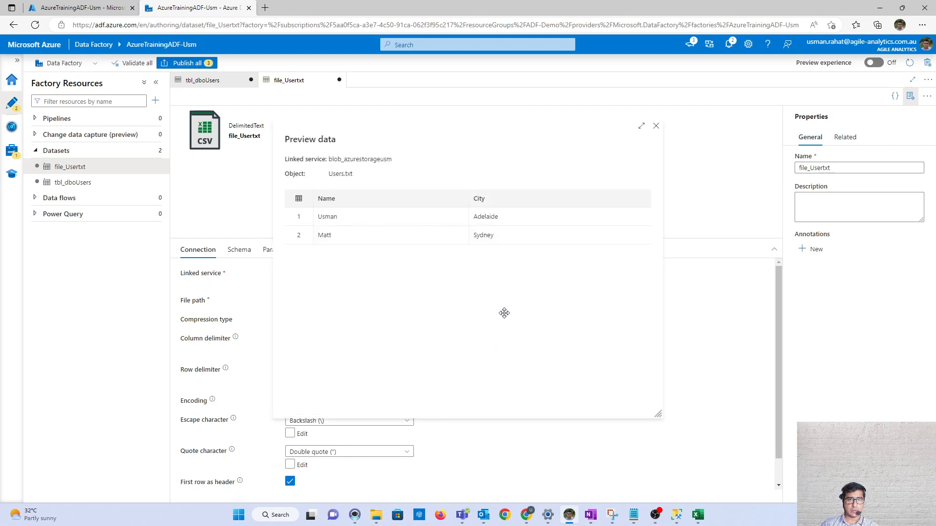
pyautogui.click(656, 126)
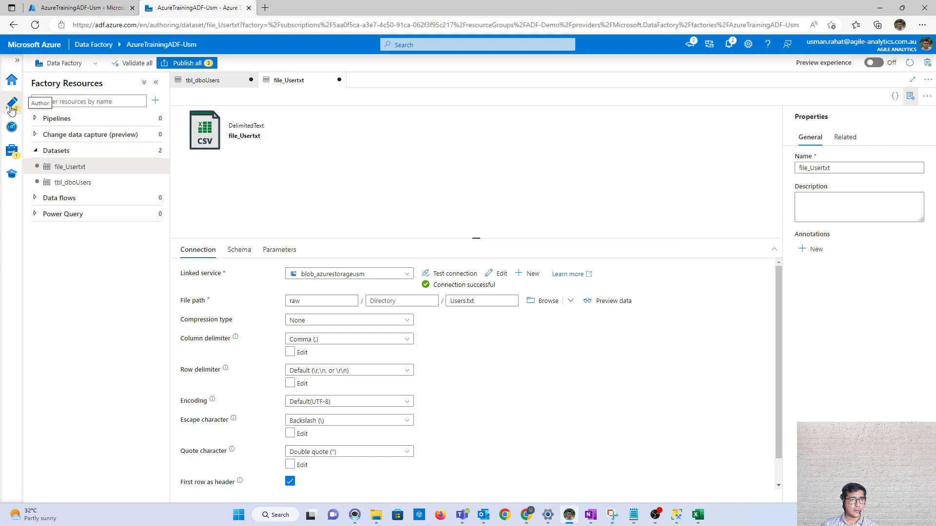
# Create a new pipeline in the factory and name it pl_ingest_User.
pyautogui.click(155, 119)
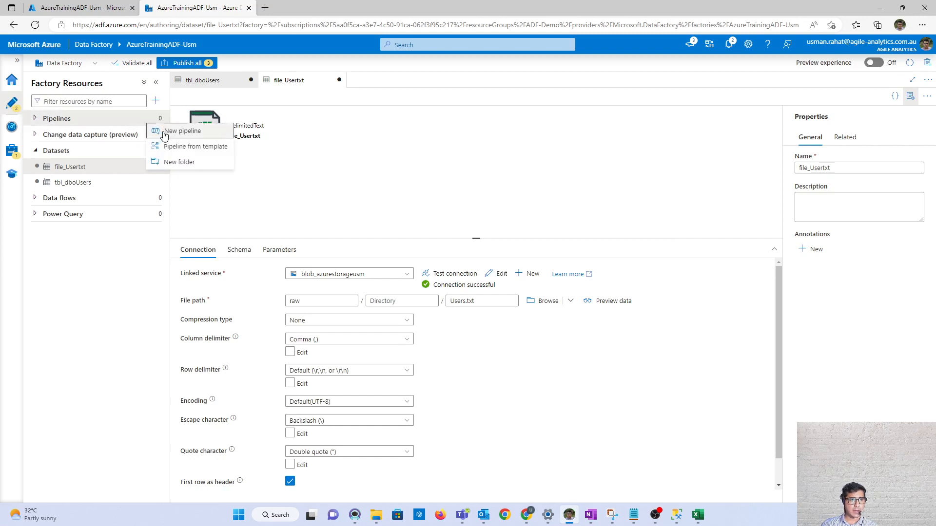
pyautogui.click(164, 131)
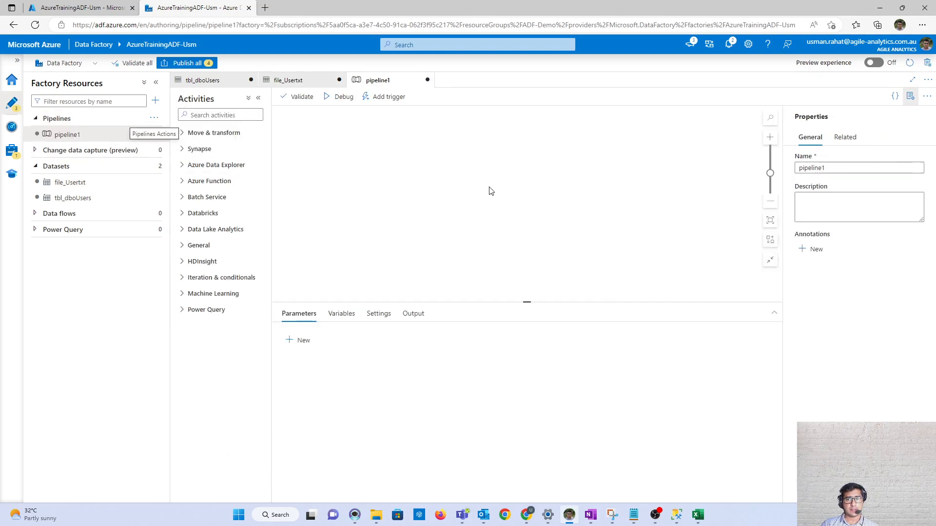
pyautogui.click(841, 169)
pyautogui.doubleClick(841, 171)
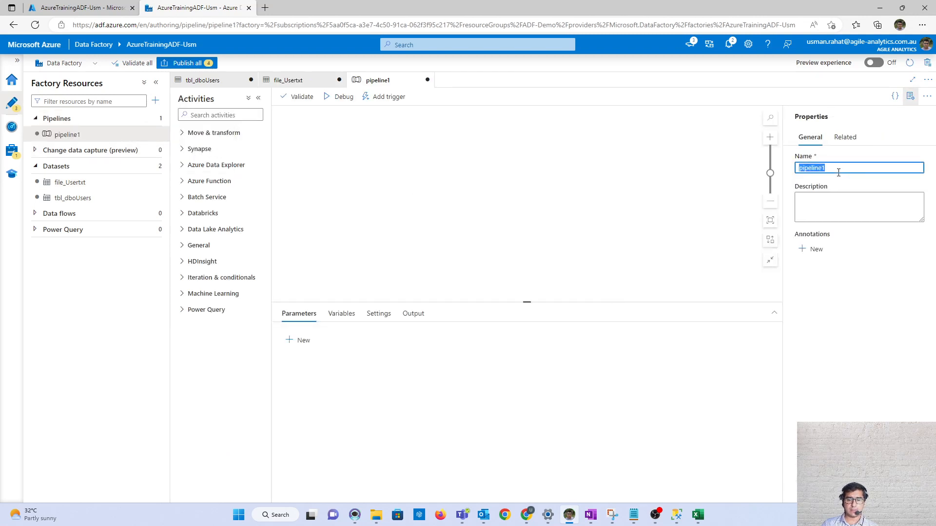
pyautogui.write('pl_ingest')
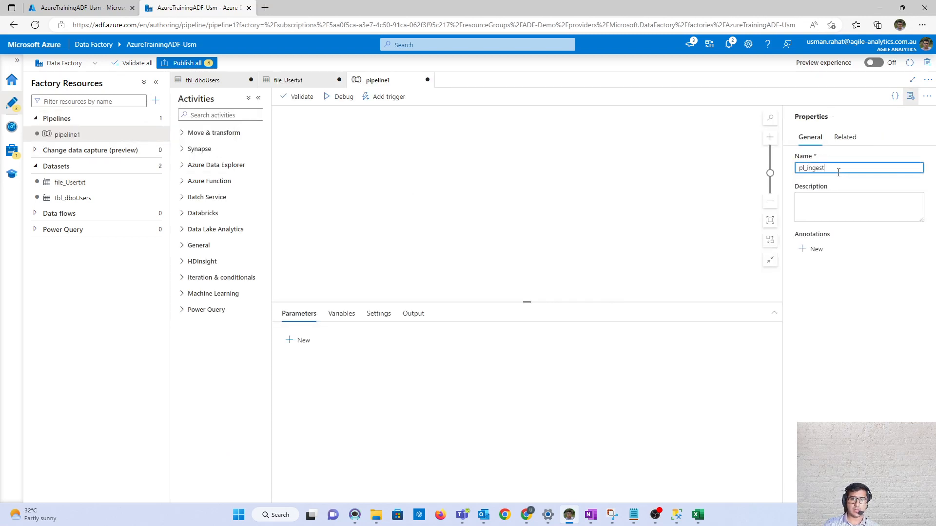
pyautogui.write('_User')
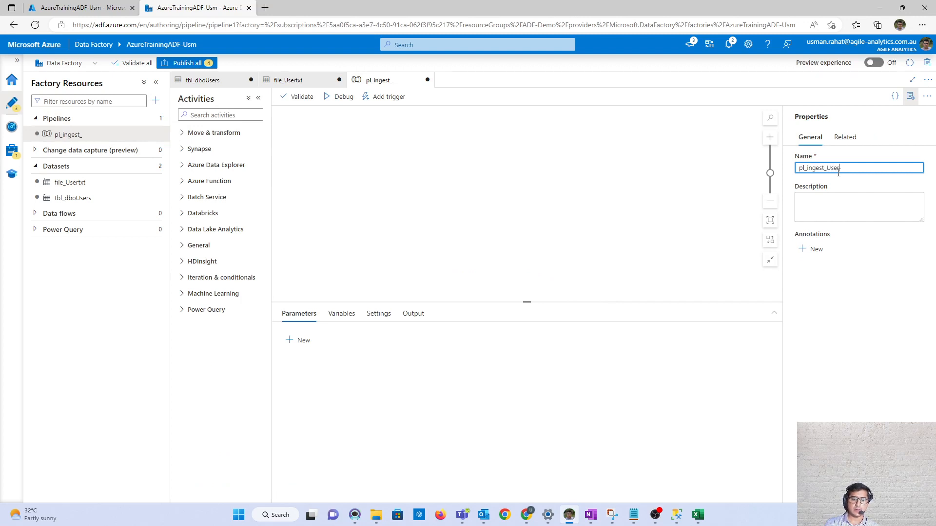
# Complete the pipeline name as pl_ingest_Users_data and add a Copy data activity to its canvas.
pyautogui.write('s_data')
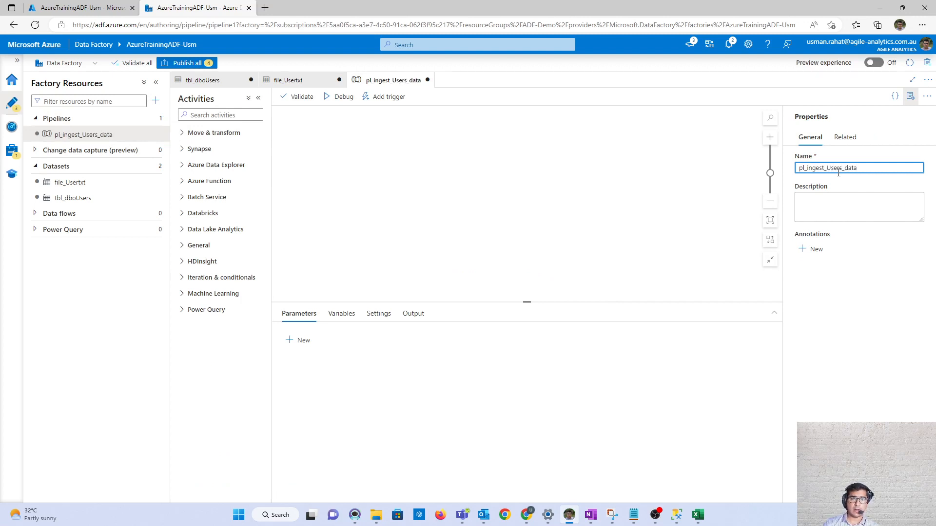
pyautogui.click(240, 114)
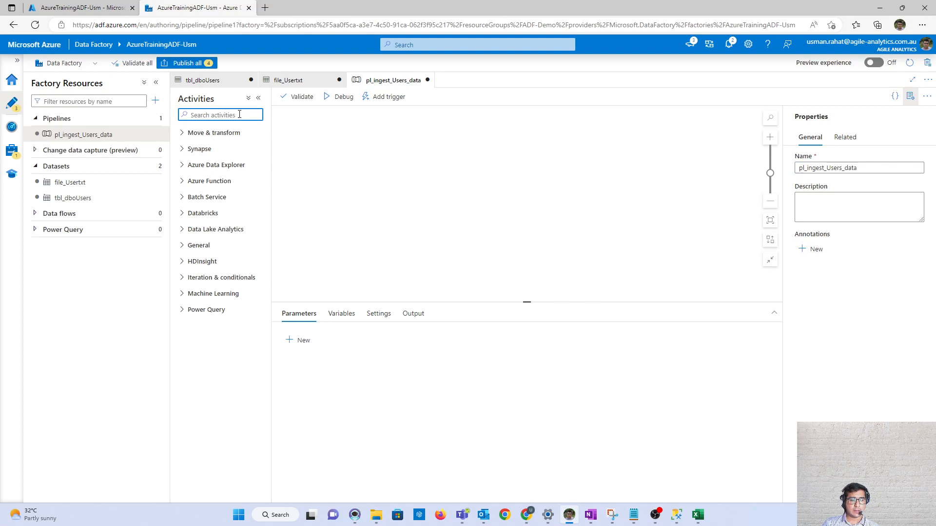
pyautogui.write('copy')
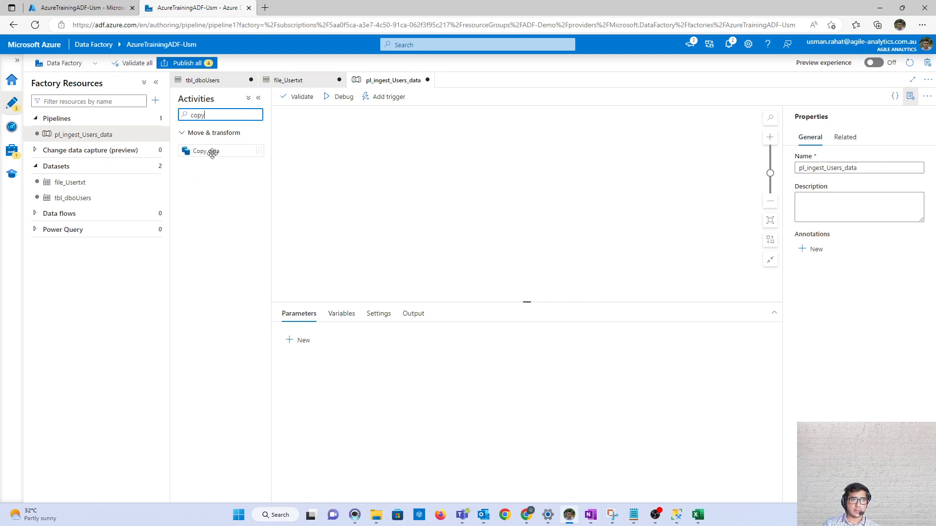
pyautogui.moveTo(204, 150); pyautogui.dragTo(492, 184)
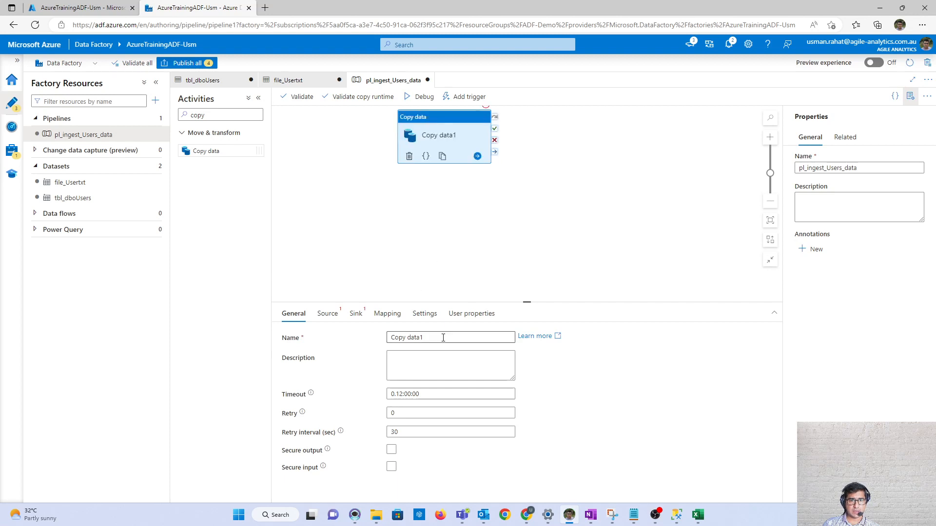
# Rename the Copy data activity to Ingest Users data and check its timeout, retry and retry interval settings.
pyautogui.doubleClick(444, 337)
pyautogui.hotkey('ctrl', 'a')
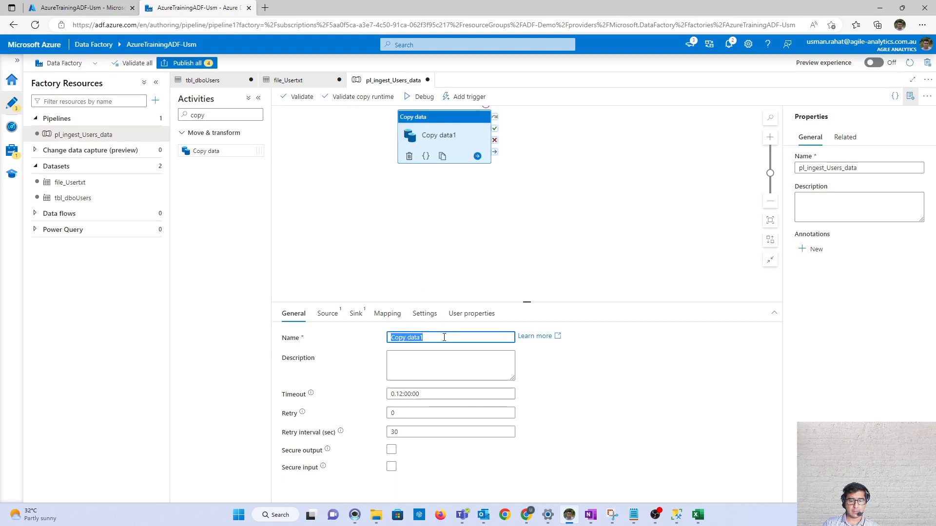
pyautogui.press('BackSpace')
pyautogui.write('Ingest')
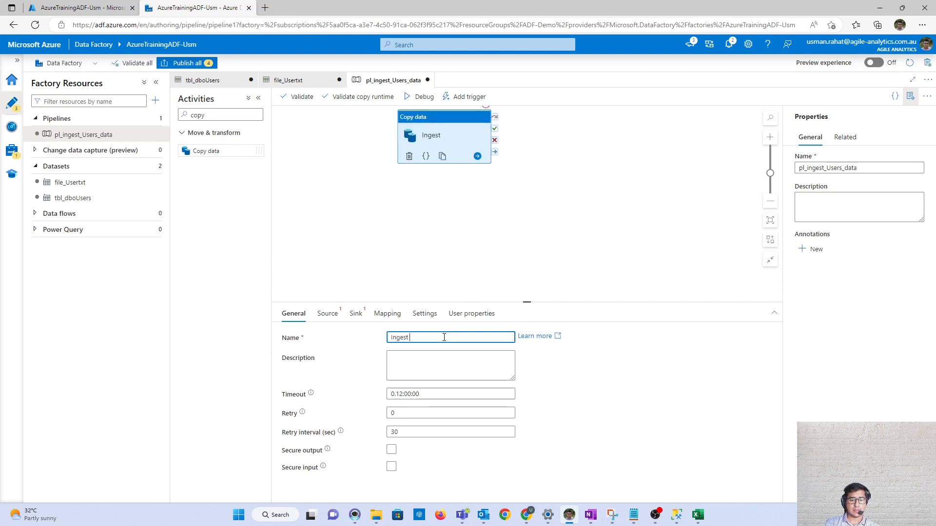
pyautogui.write(' Users d')
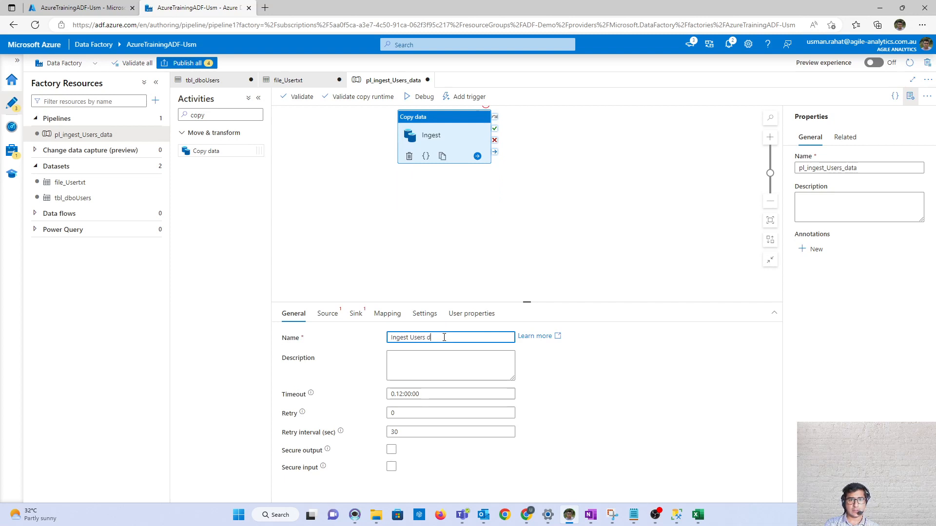
pyautogui.write('ata')
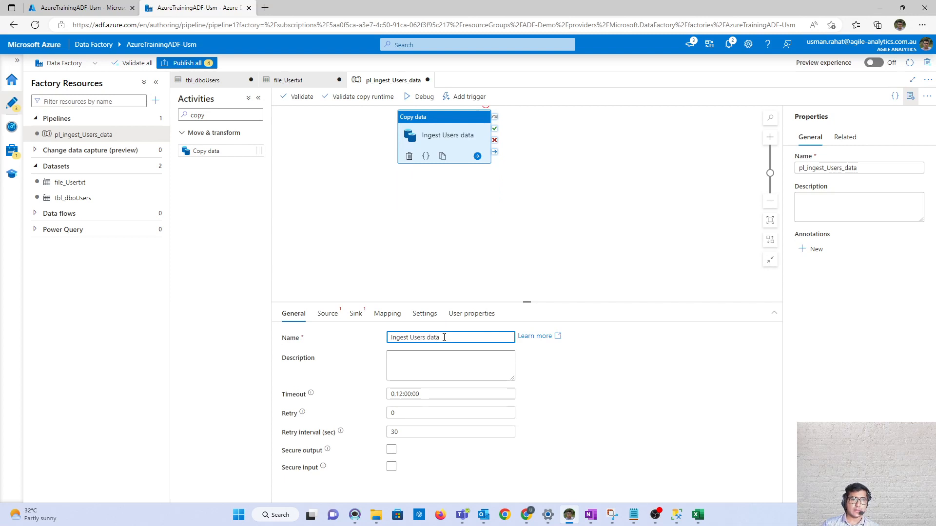
pyautogui.click(427, 394)
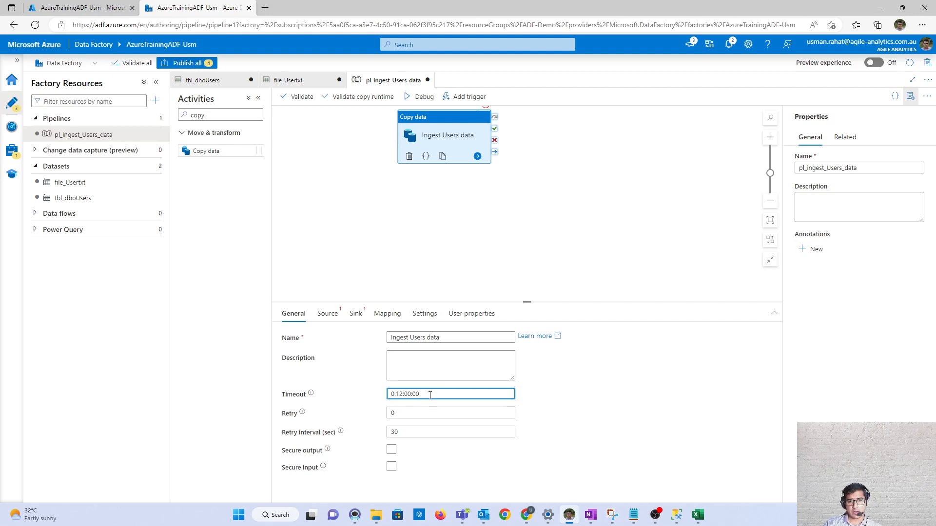
pyautogui.click(409, 414)
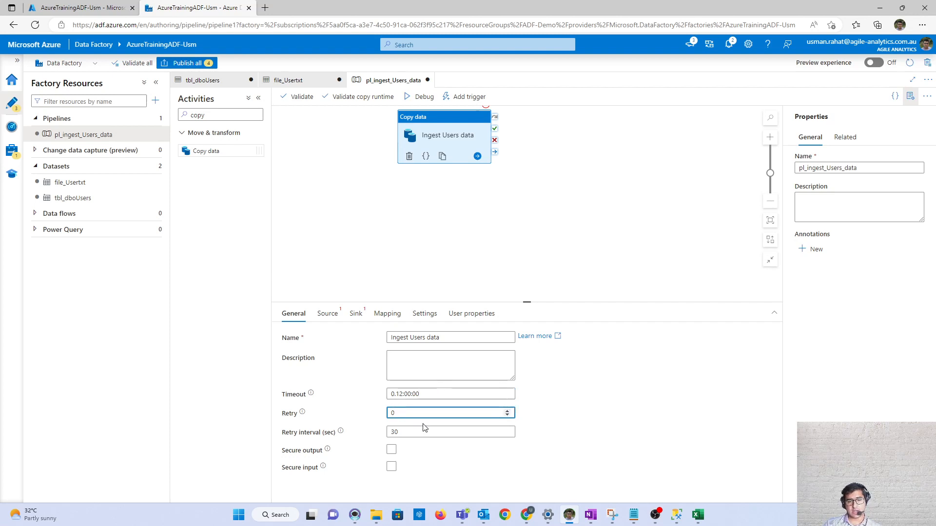
pyautogui.click(424, 433)
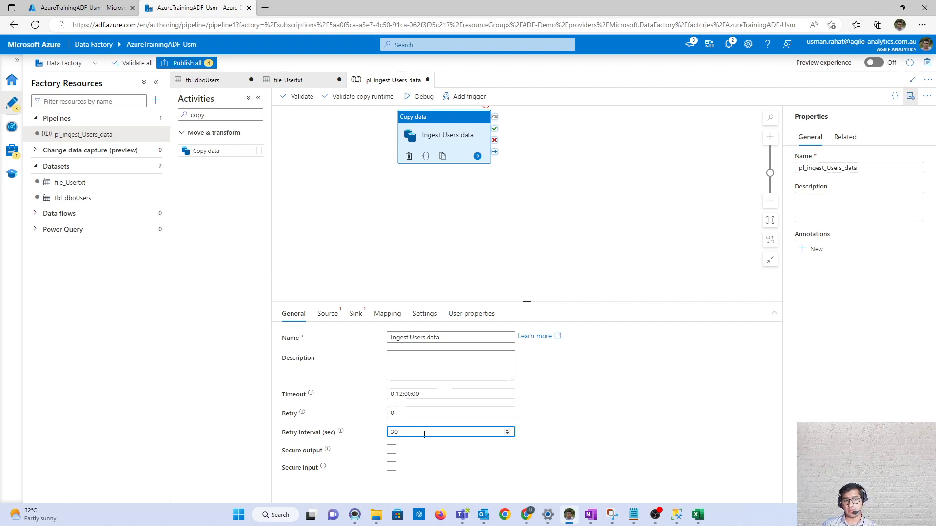
# Set the copy activity's source dataset to file_Usertxt and its sink dataset to tbl_dboUsers.
pyautogui.click(327, 314)
pyautogui.click(397, 337)
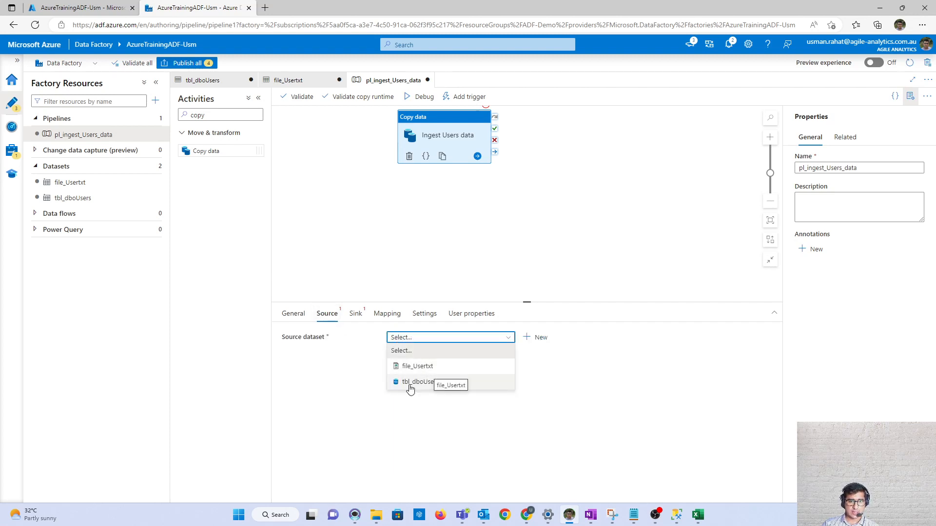
pyautogui.click(437, 369)
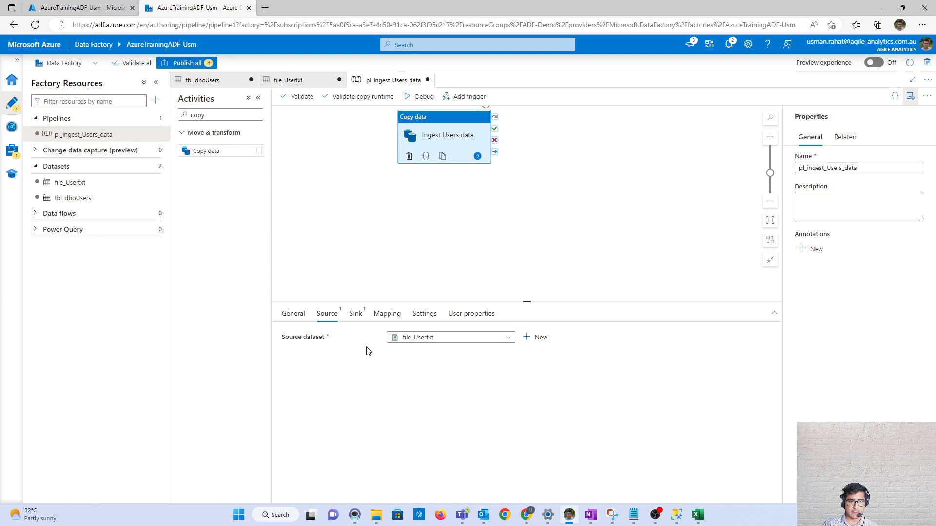
pyautogui.click(356, 314)
pyautogui.click(405, 341)
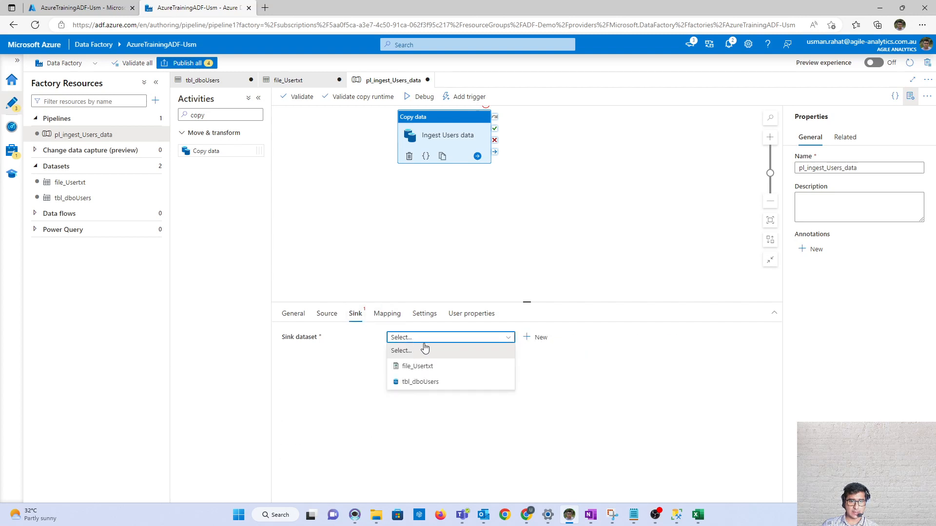
pyautogui.click(453, 383)
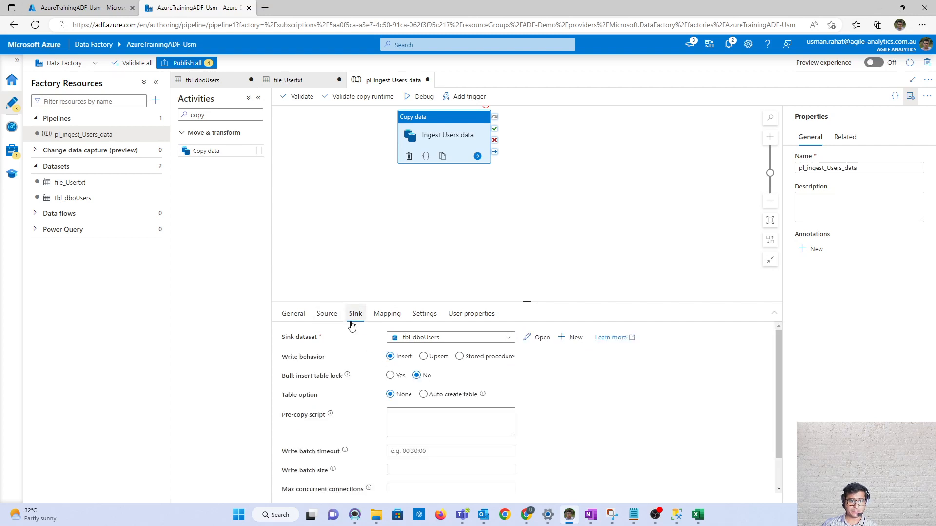
# Turn off the Recursively option in the copy activity's source settings.
pyautogui.click(334, 324)
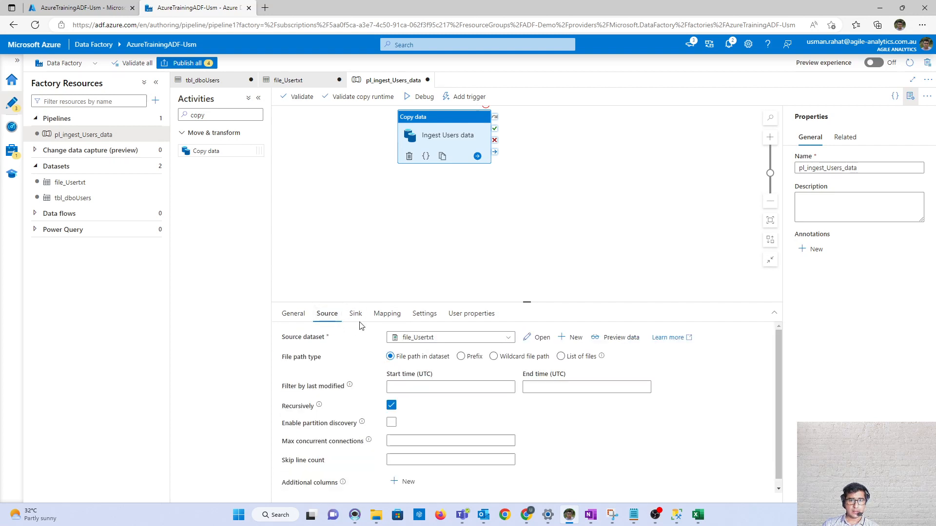
pyautogui.click(392, 399)
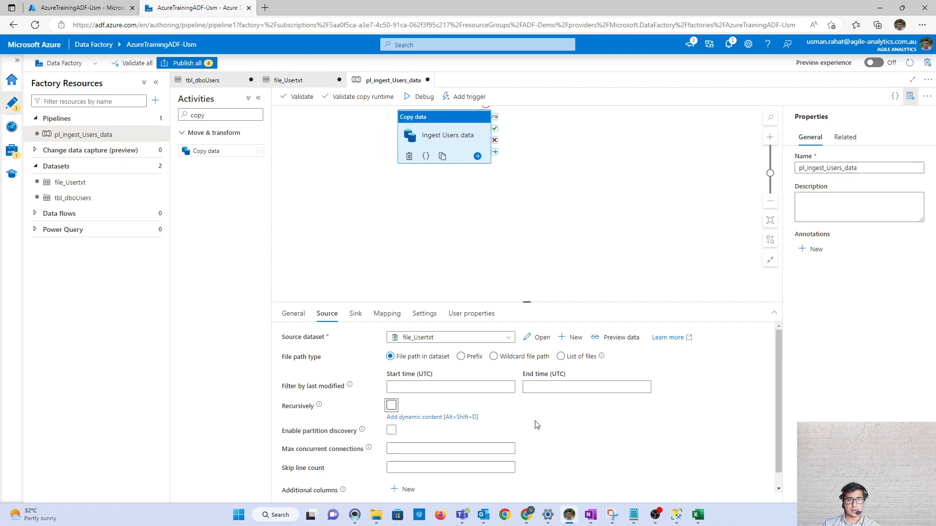
pyautogui.scroll(-1, 535, 424)
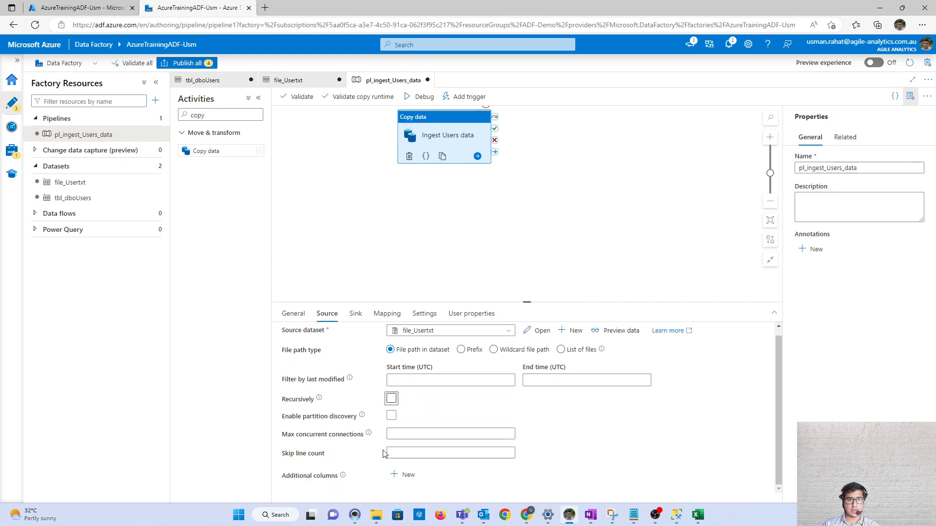
pyautogui.scroll(1, 505, 413)
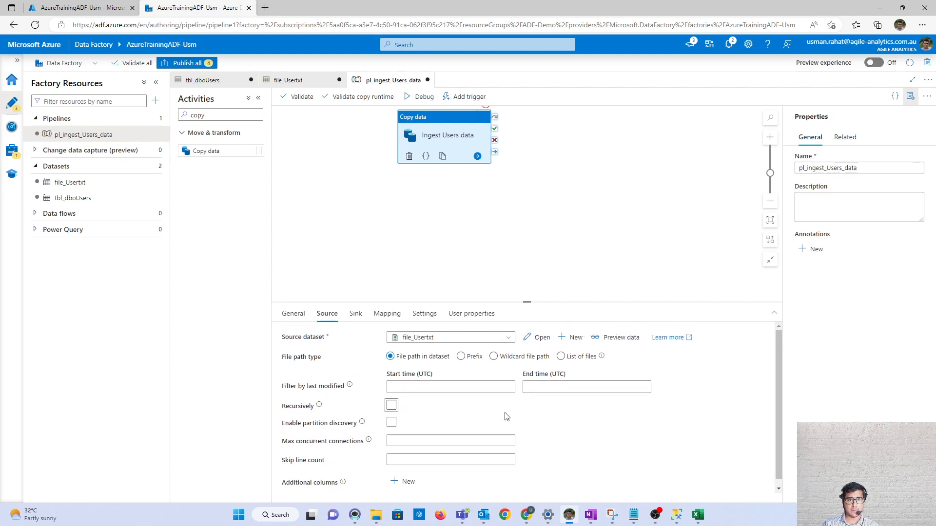
# Keep the sink on Insert with bulk insert table lock No, and add the pre-copy script TRUNCATE TABLE dbo.Users.
pyautogui.click(356, 316)
pyautogui.moveTo(348, 375)
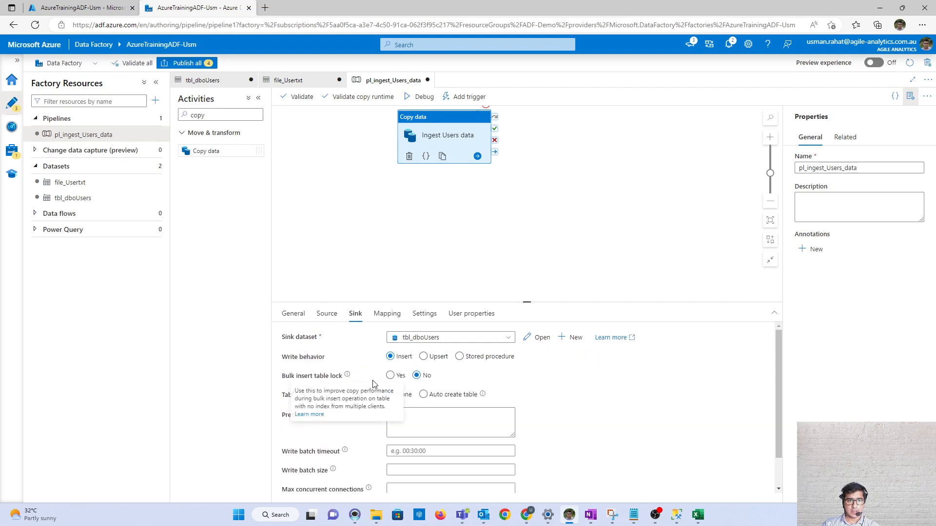
pyautogui.click(418, 377)
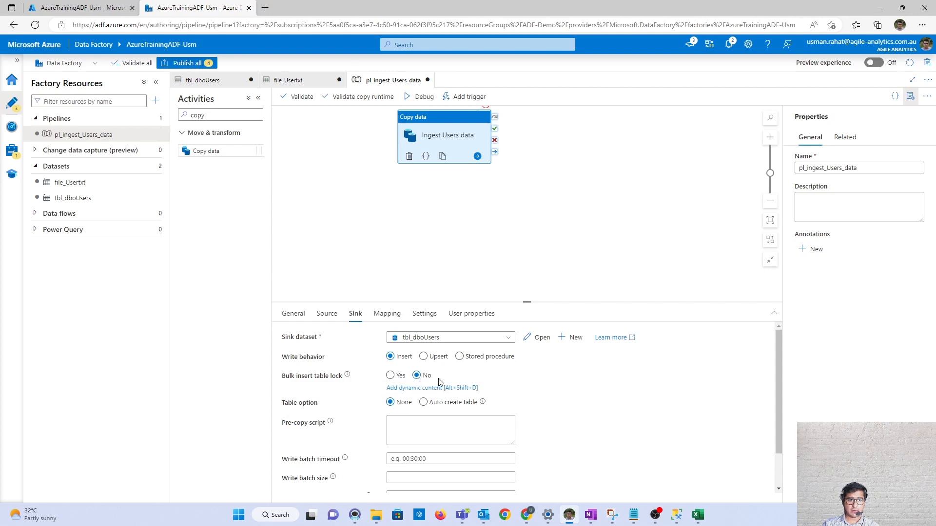
pyautogui.click(395, 360)
pyautogui.click(448, 432)
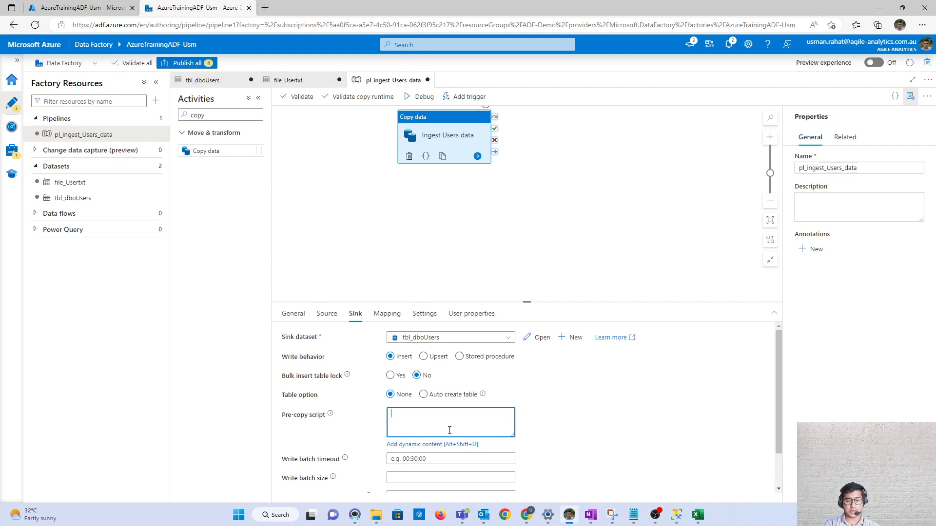
pyautogui.write('TRUNCATE T')
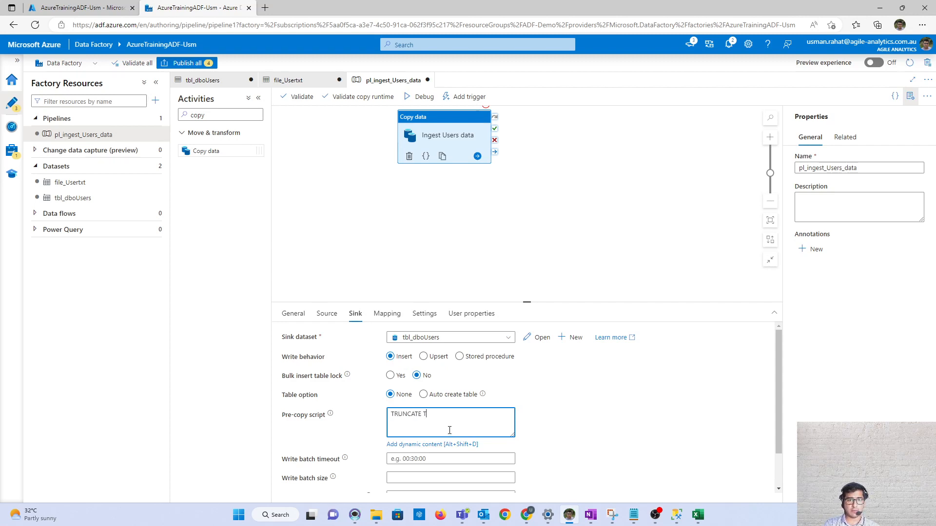
pyautogui.write('ABLE dbo.Users')
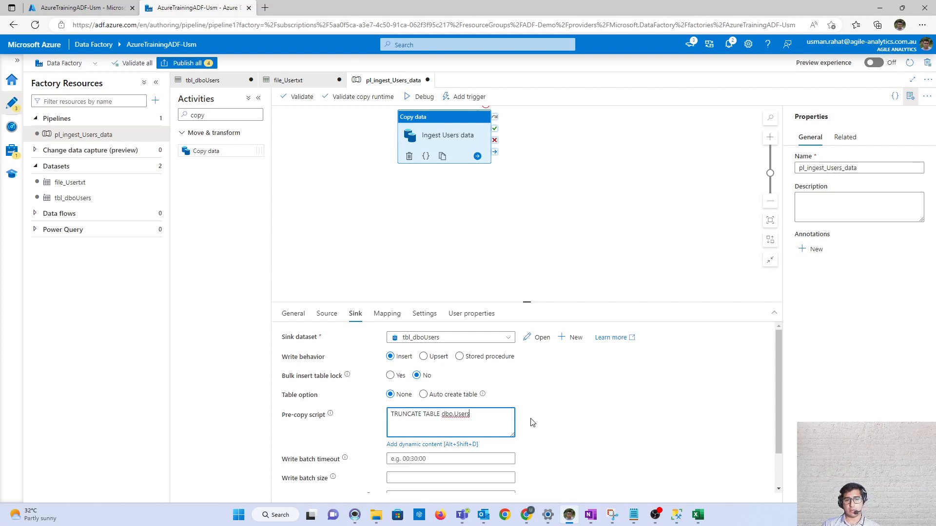
pyautogui.click(533, 423)
pyautogui.scroll(-2, 478, 418)
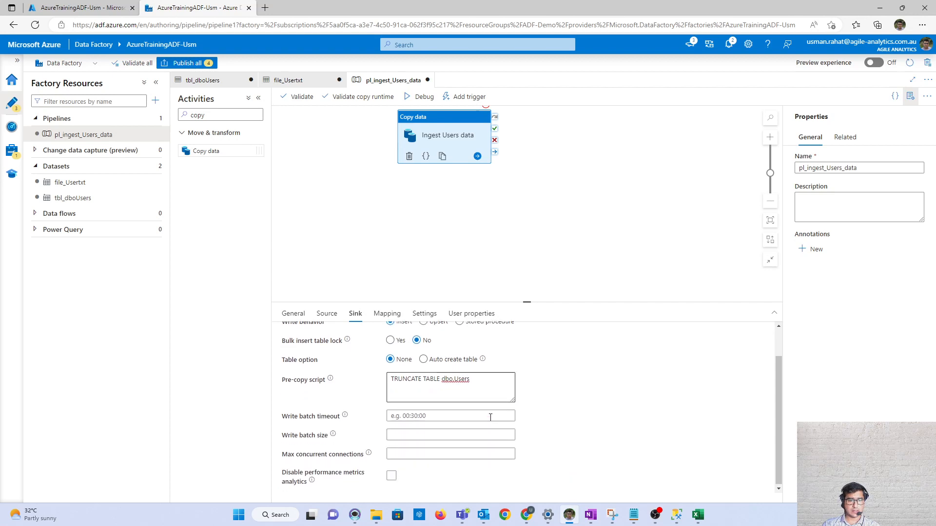
pyautogui.scroll(2, 414, 371)
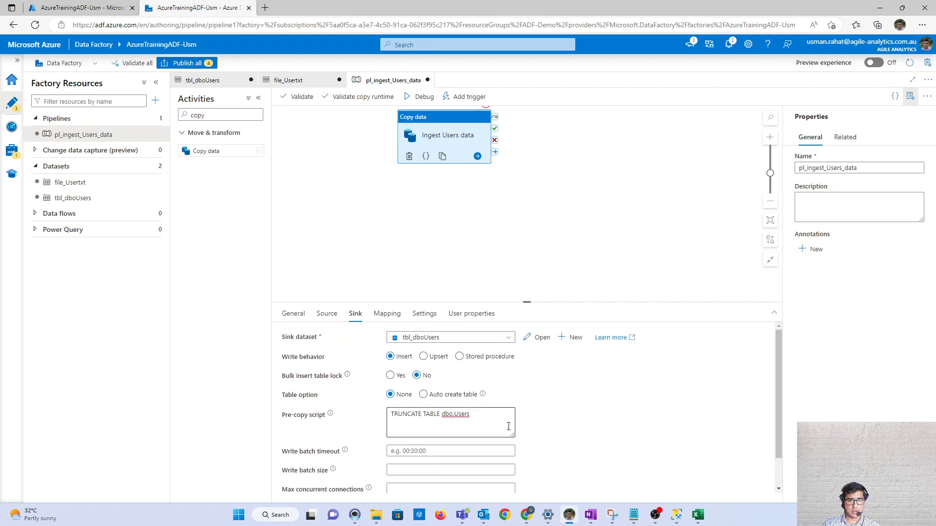
# Import the schemas to map the source columns to the dbo.Users columns, and review the activity's copy settings.
pyautogui.click(387, 314)
pyautogui.click(312, 354)
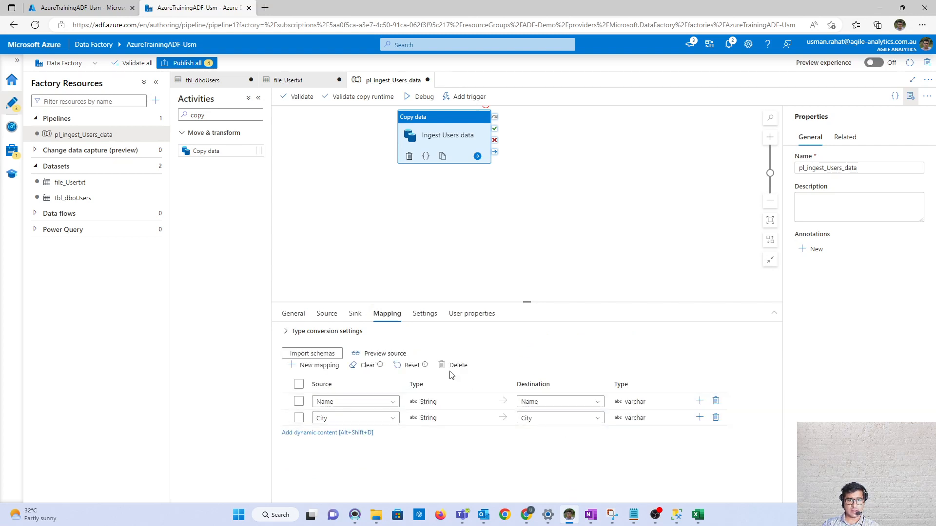
pyautogui.click(424, 317)
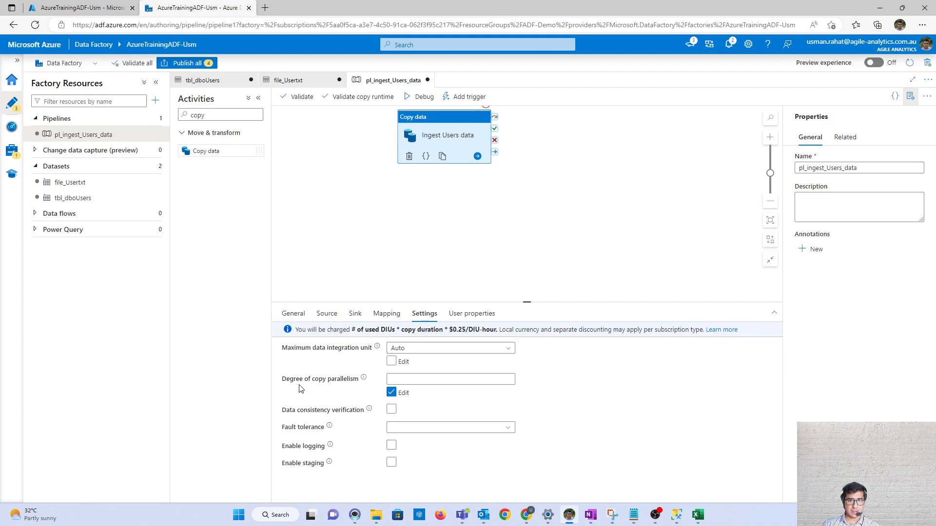
pyautogui.click(293, 315)
pyautogui.click(483, 249)
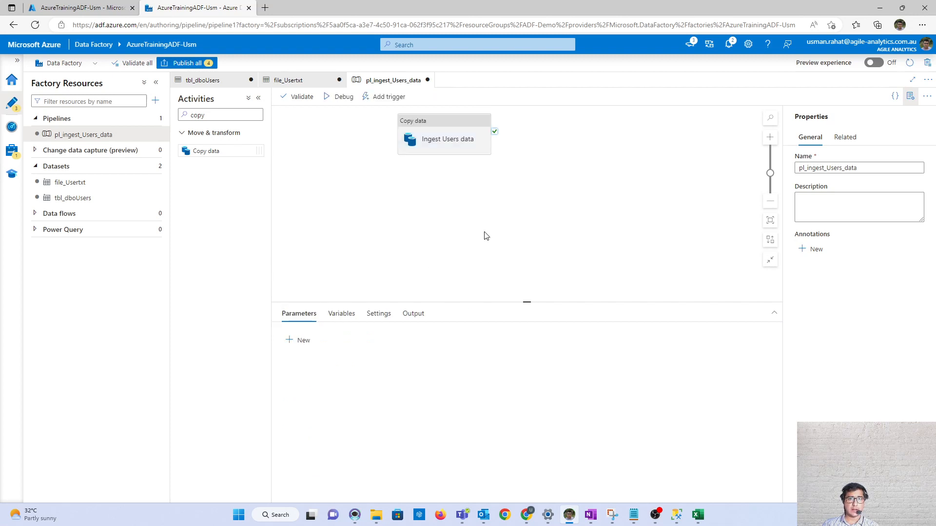
# Move the Ingest Users data activity lower on the canvas and run the pipeline in debug mode, refreshing its run status.
pyautogui.moveTo(445, 126); pyautogui.dragTo(441, 177)
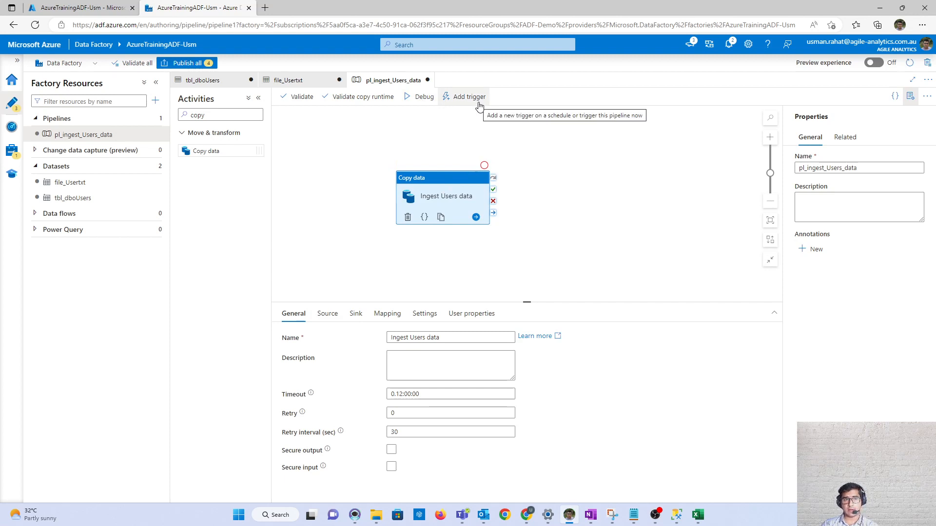
pyautogui.click(415, 100)
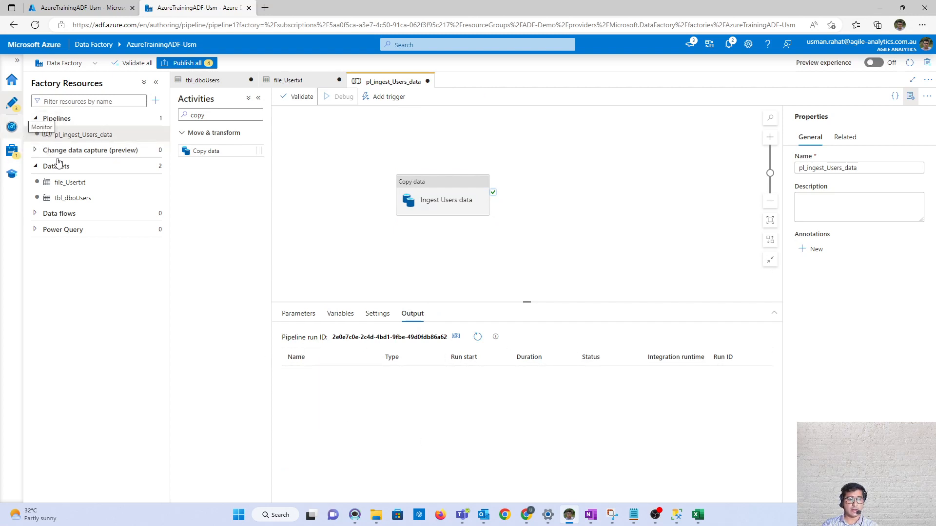
pyautogui.click(477, 337)
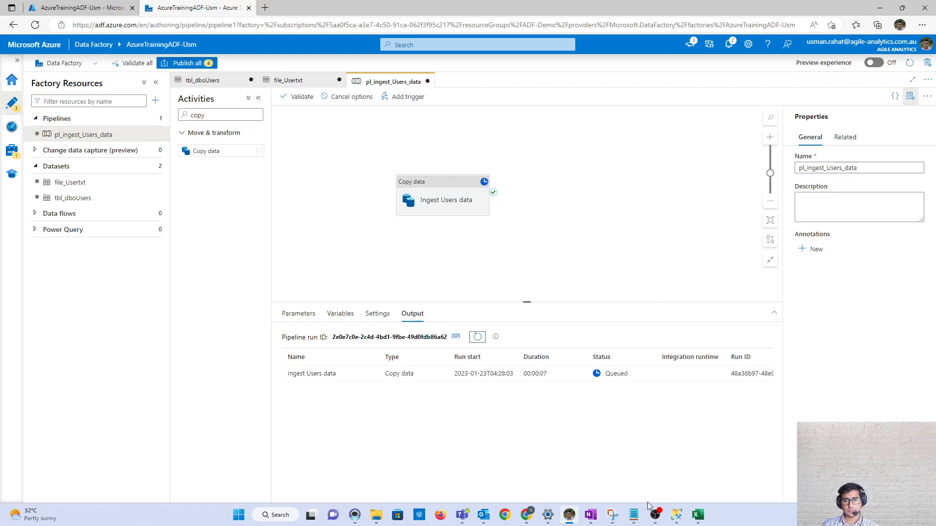
# Switch to SQL Server Management Studio, run SELECT * FROM dbo.Users to check the loaded rows, and return to Data Factory.
pyautogui.click(677, 514)
pyautogui.click(282, 59)
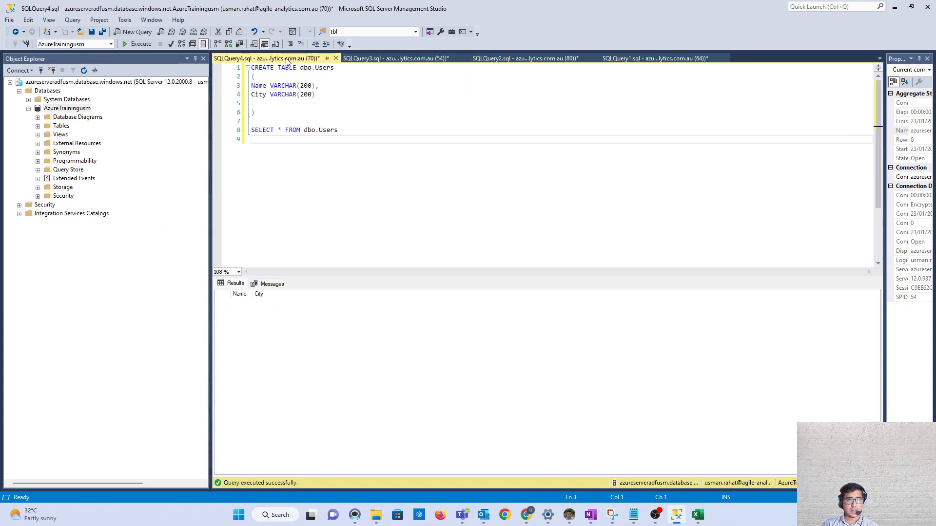
pyautogui.moveTo(338, 129); pyautogui.dragTo(230, 130)
pyautogui.click(147, 44)
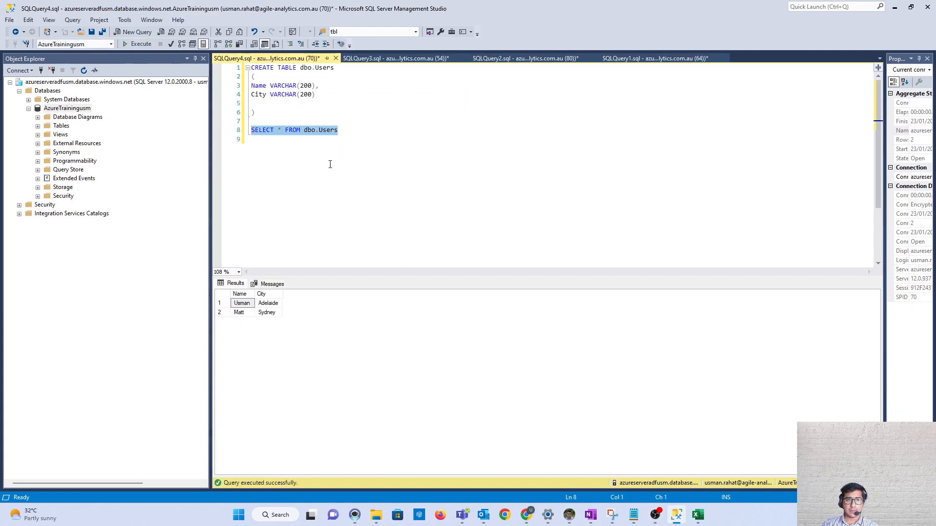
pyautogui.click(676, 515)
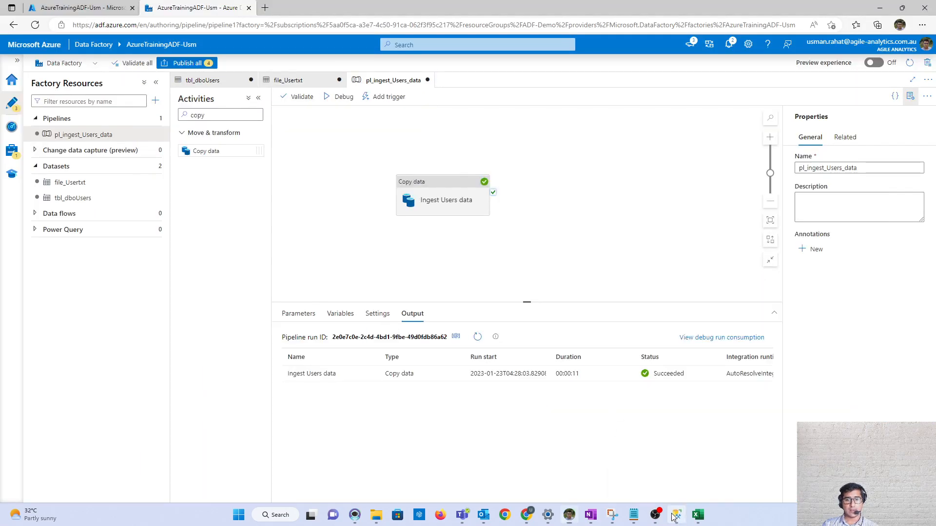
# Switch to SQL Server Management Studio, rewrite the last query as TRUNCATE TABLE dbo.Users, and execute only that statement.
pyautogui.click(676, 515)
pyautogui.click(305, 146)
pyautogui.moveTo(301, 130); pyautogui.dragTo(229, 134)
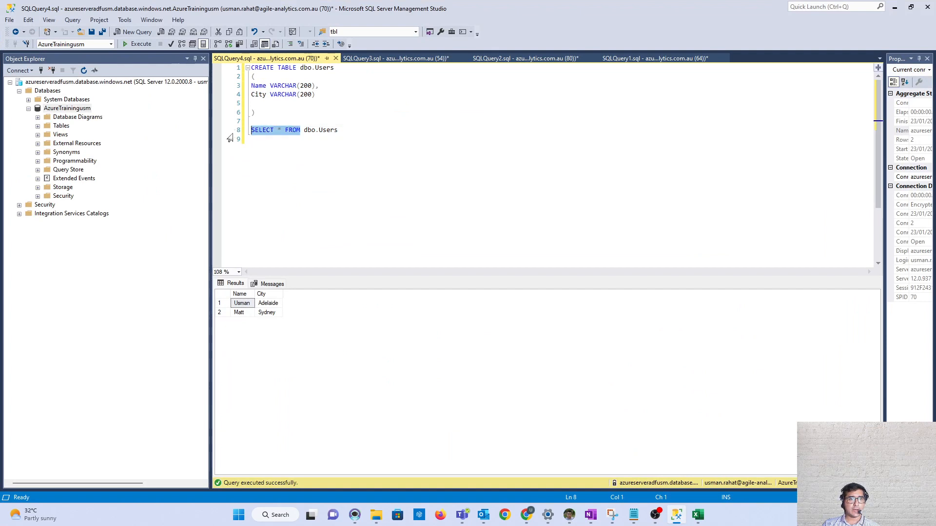
pyautogui.write('TRUNCAT')
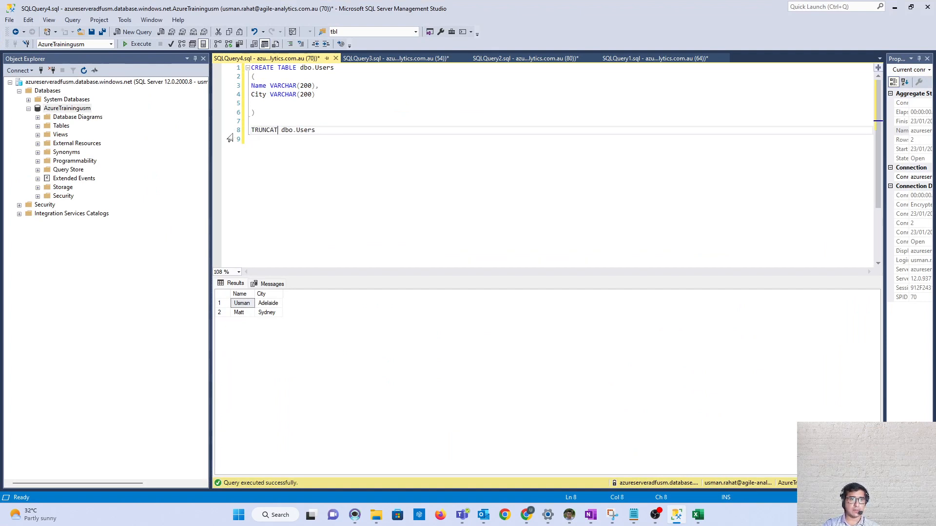
pyautogui.write('E TABLE')
pyautogui.press('End')
pyautogui.hotkey('shift', 'Home')
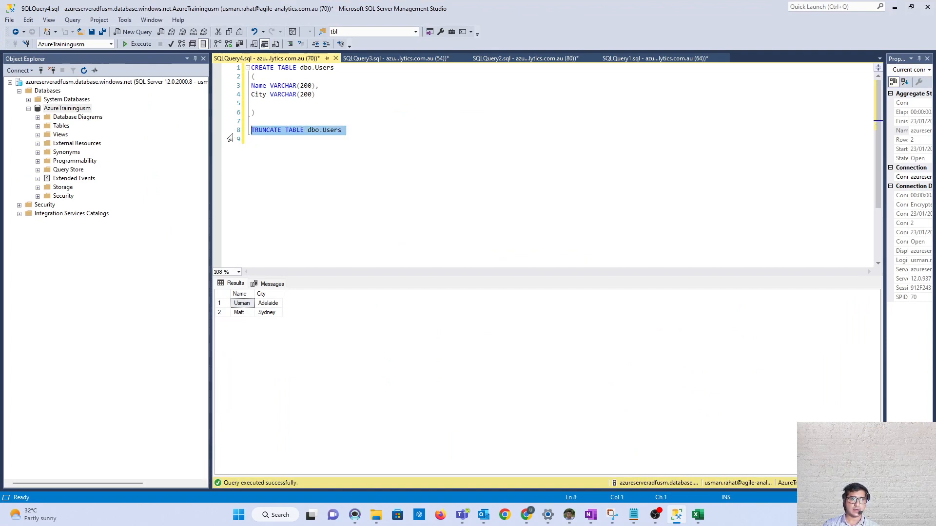
pyautogui.press('F5')
pyautogui.click(331, 177)
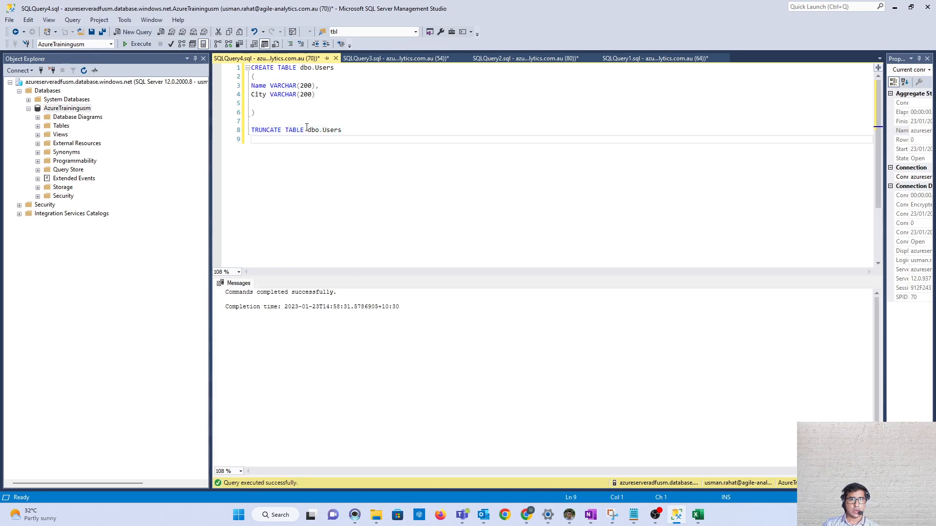
# Change the truncate statement back to SELECT * FROM dbo.Users and execute it to check the table's contents.
pyautogui.moveTo(307, 128); pyautogui.dragTo(241, 130)
pyautogui.write('SELECT ')
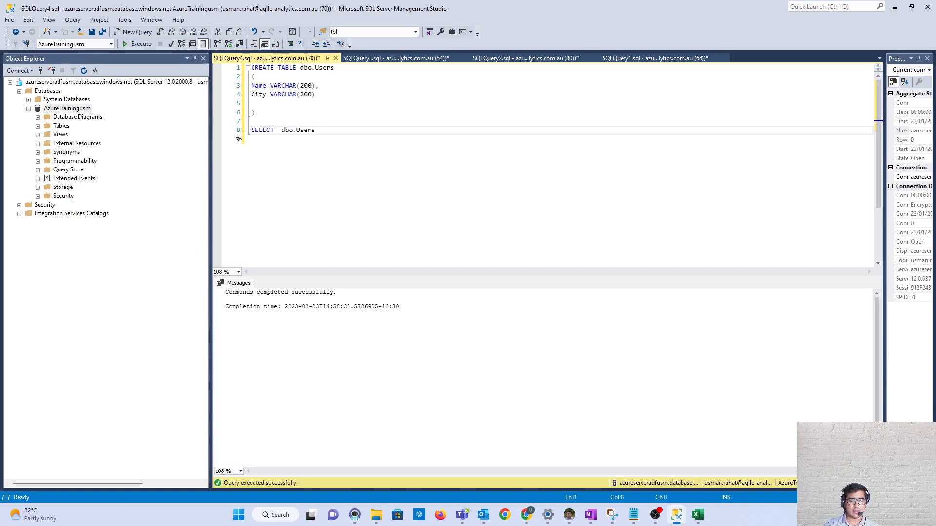
pyautogui.write('* FROM')
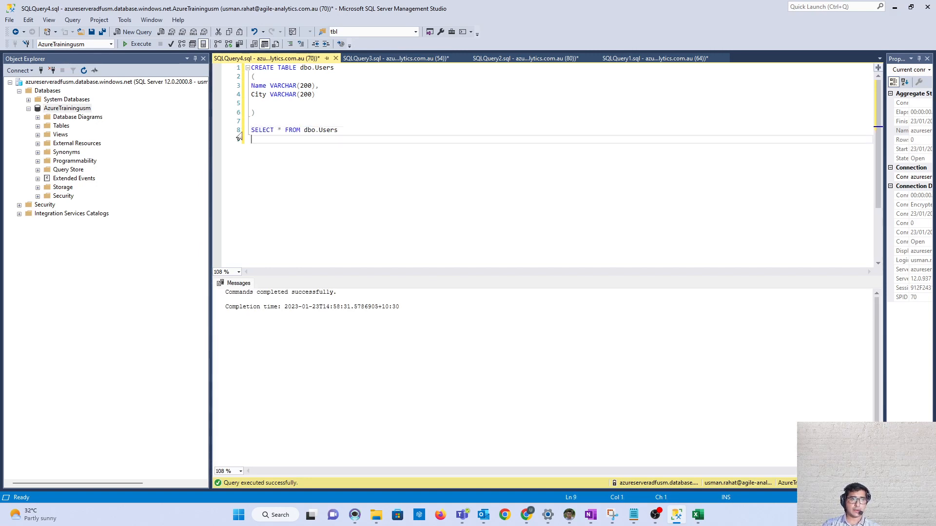
pyautogui.moveTo(239, 135); pyautogui.dragTo(239, 130)
pyautogui.press('F5')
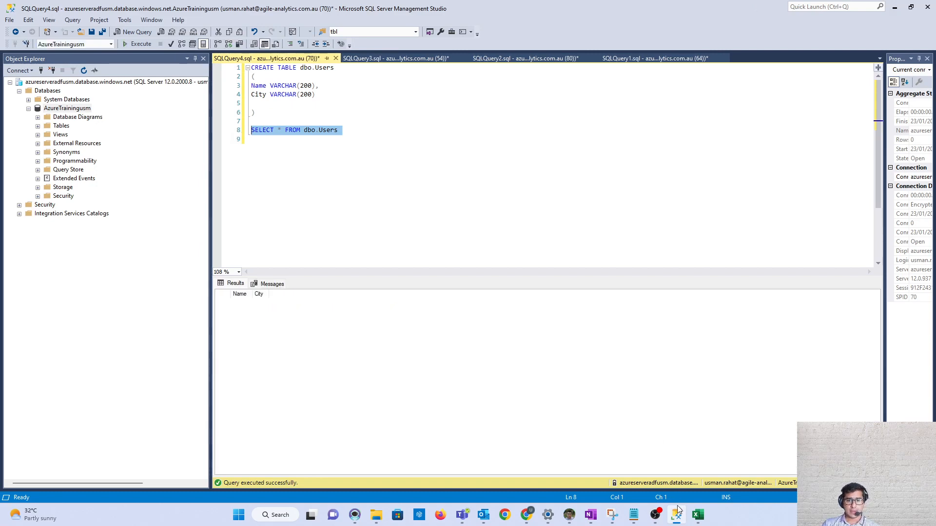
# Return to Data Factory and run the pl_ingest_Users_data pipeline in debug mode again, refreshing its run status repeatedly.
pyautogui.click(678, 515)
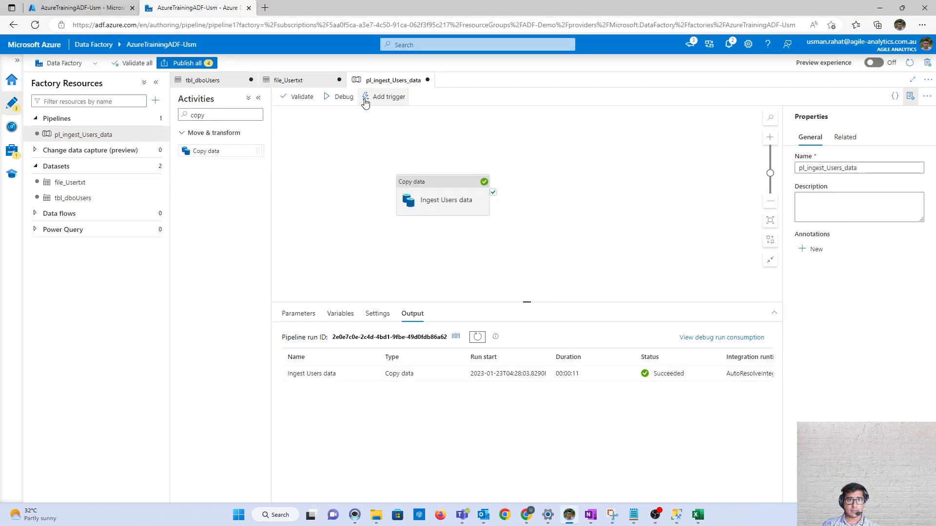
pyautogui.click(340, 97)
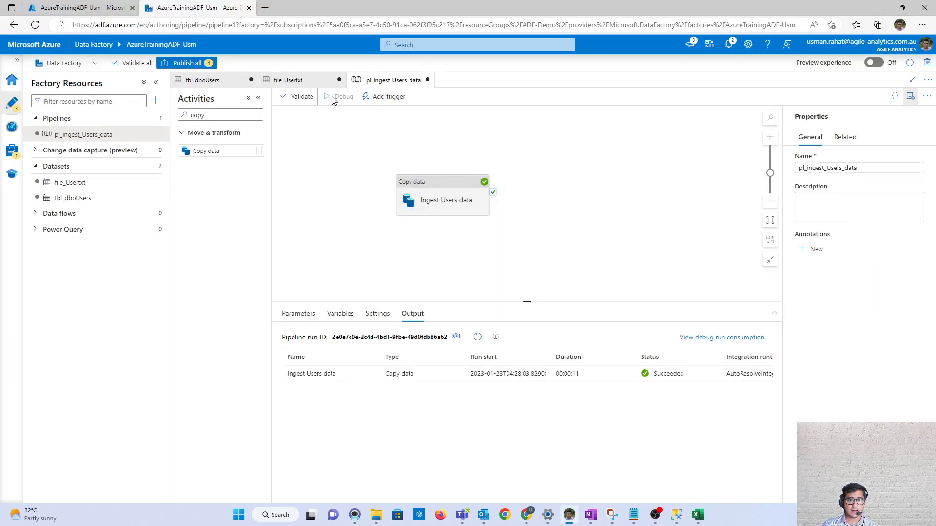
pyautogui.click(478, 337)
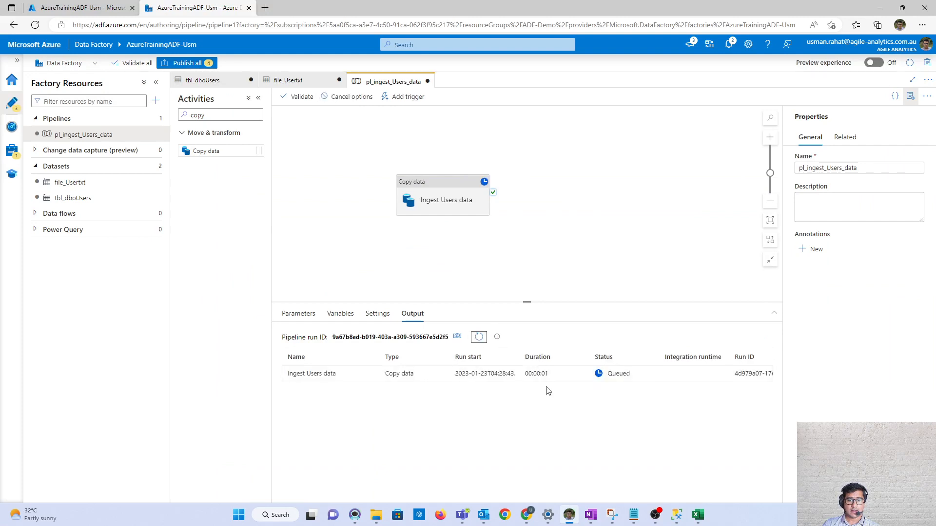
pyautogui.click(478, 340)
pyautogui.click(477, 340)
pyautogui.click(478, 340)
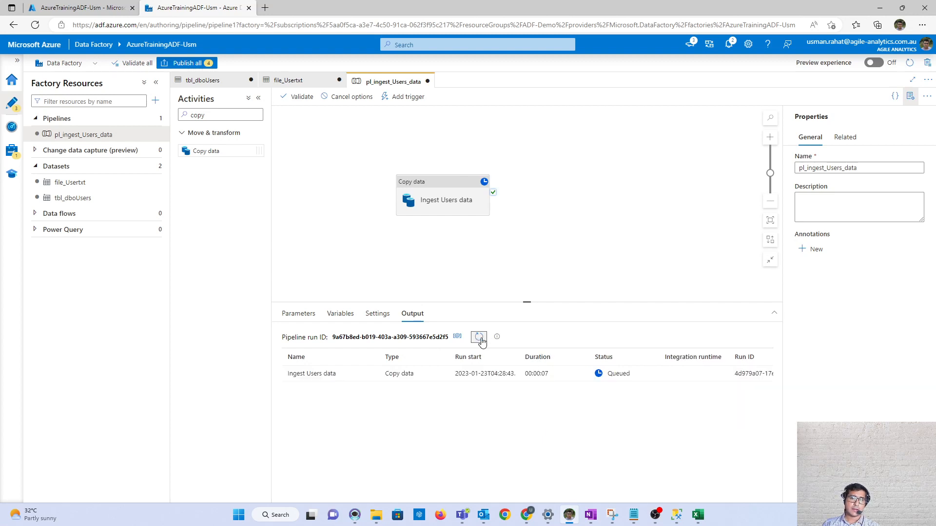
pyautogui.click(480, 339)
pyautogui.click(481, 341)
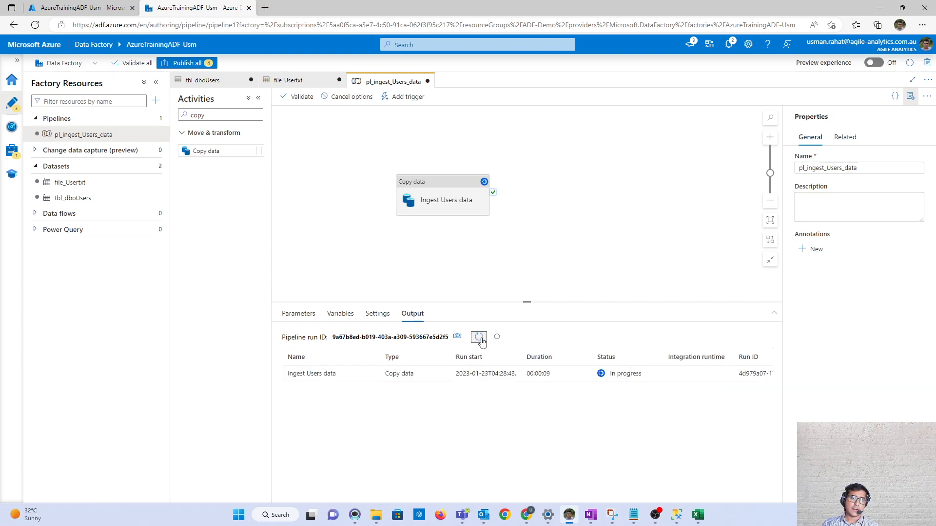
pyautogui.click(481, 341)
pyautogui.click(481, 341)
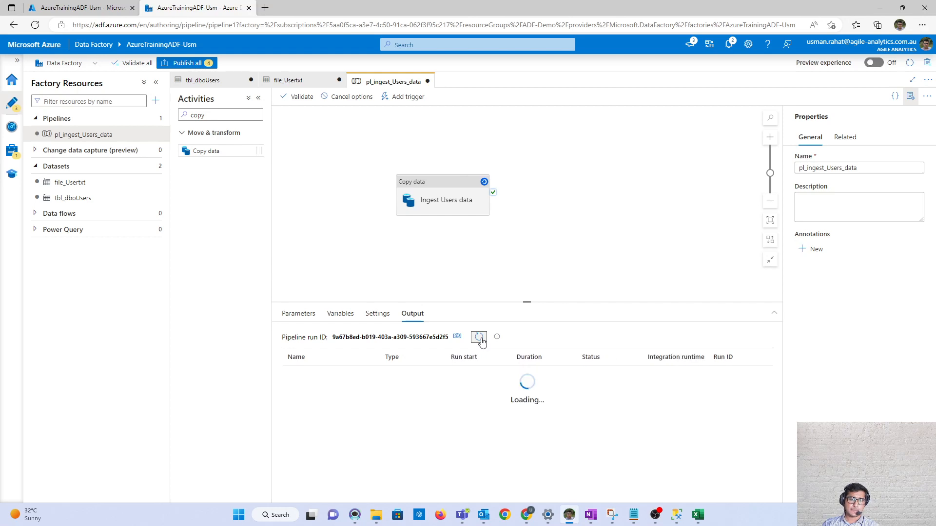
# Switch to SQL Server Management Studio, rerun SELECT * FROM dbo.Users to check the reloaded rows, and return to Data Factory.
pyautogui.click(682, 519)
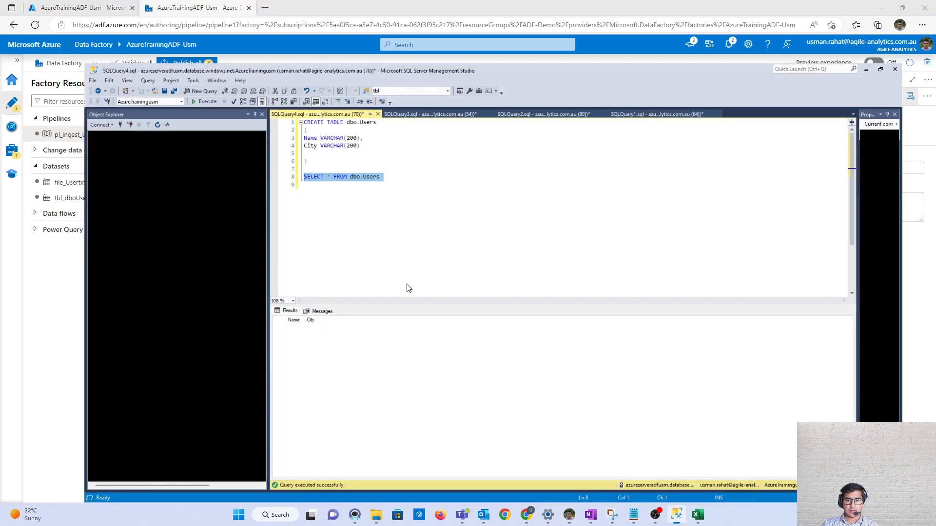
pyautogui.moveTo(229, 135); pyautogui.dragTo(228, 129)
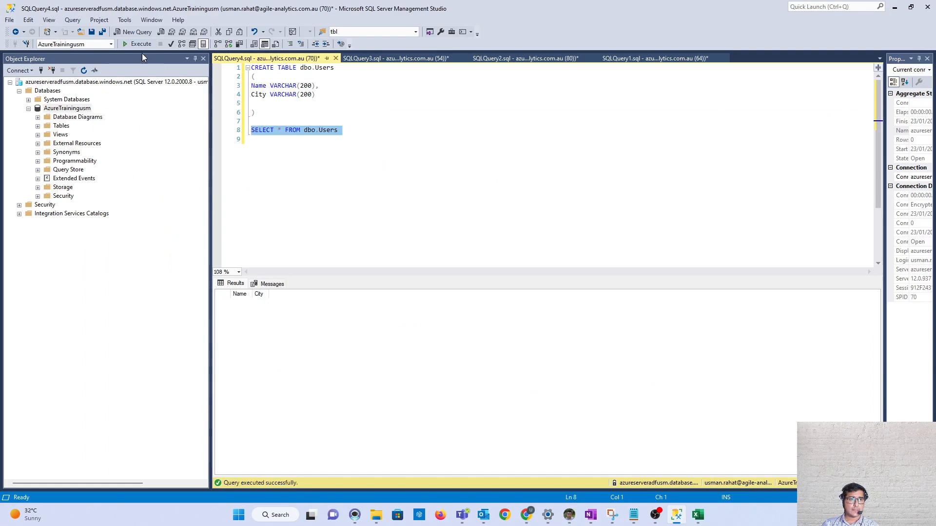
pyautogui.click(141, 44)
pyautogui.click(352, 165)
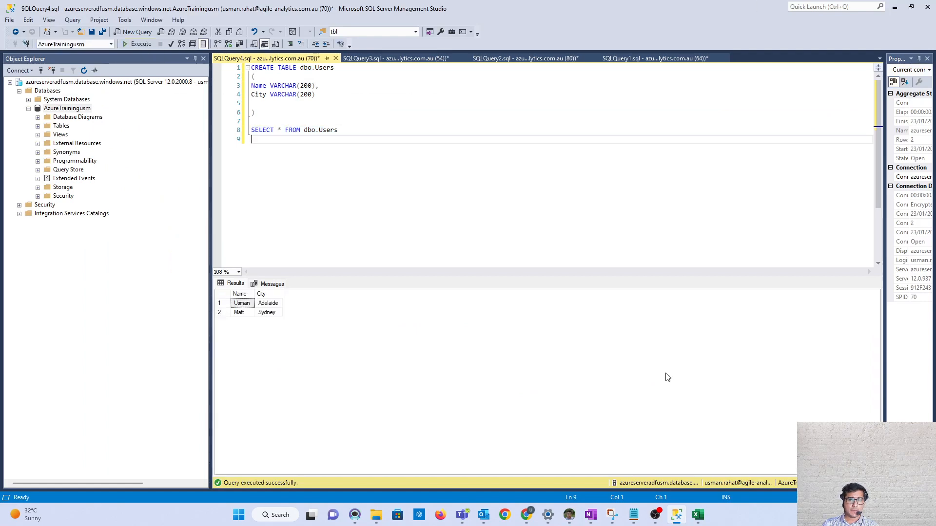
pyautogui.click(676, 516)
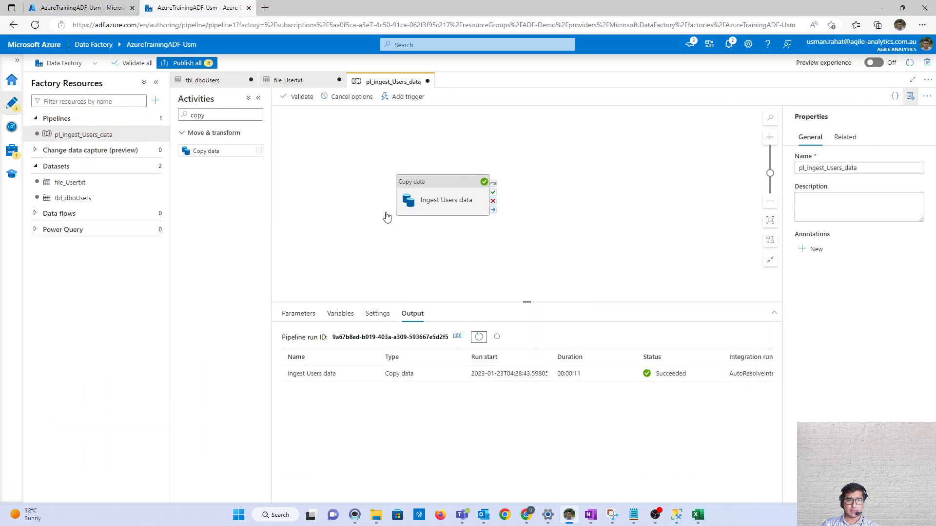
# Publish all pending pipeline and dataset changes to the data factory.
pyautogui.click(186, 63)
pyautogui.click(664, 488)
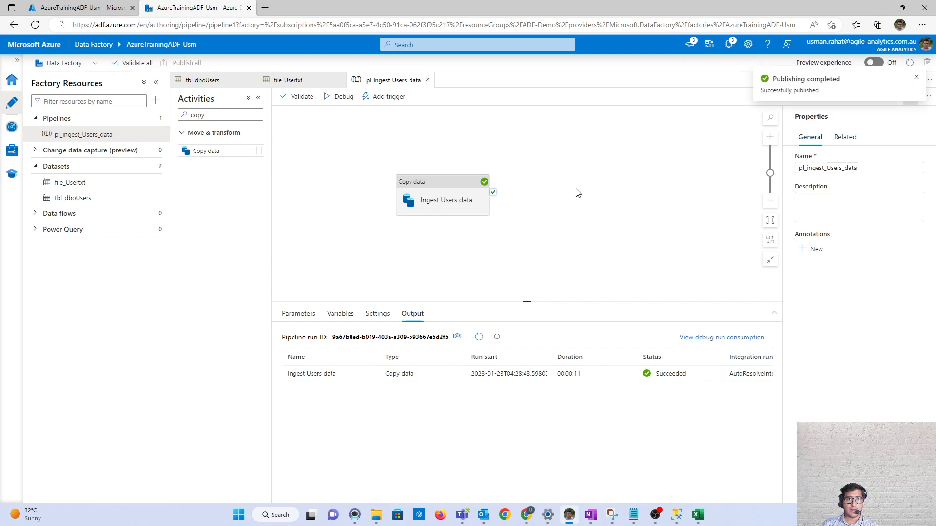
pyautogui.click(387, 96)
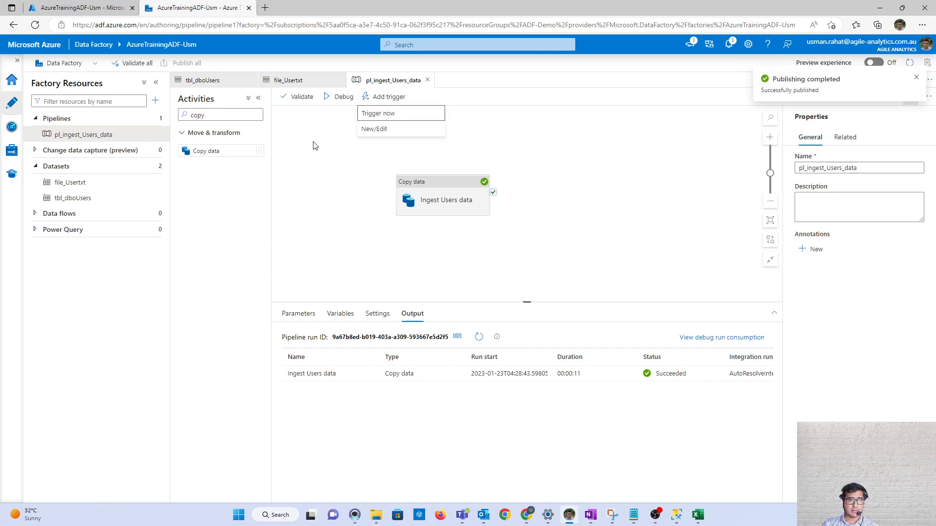
# Look over the integration runtimes and linked services, and open the monitored list of triggered pipeline runs.
pyautogui.click(12, 127)
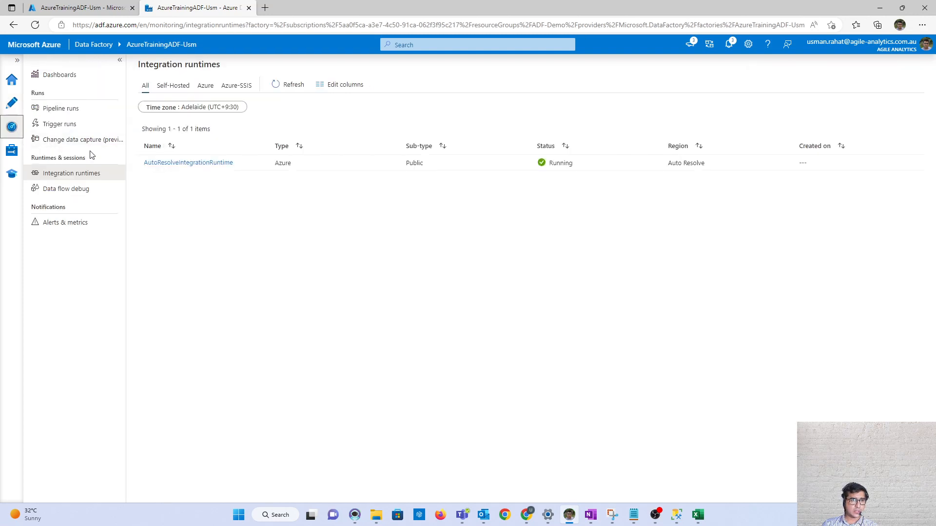
pyautogui.click(14, 152)
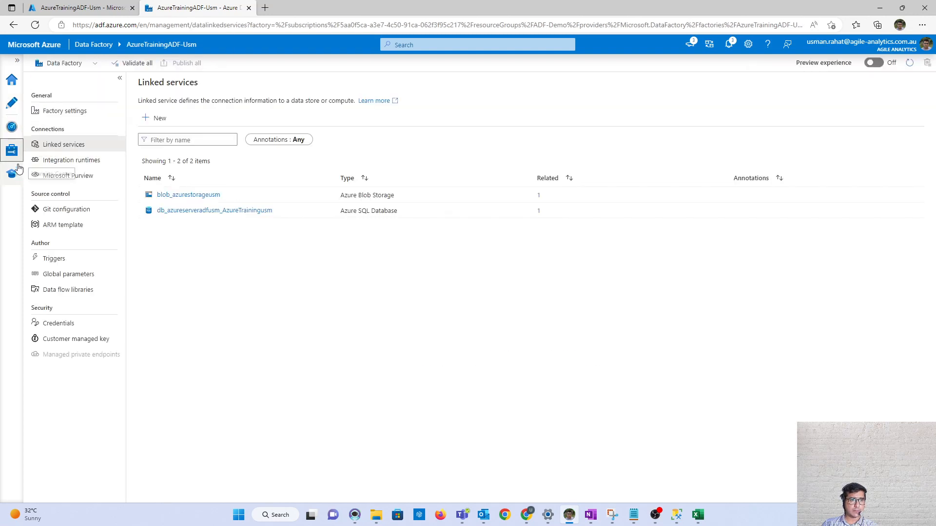
pyautogui.click(15, 133)
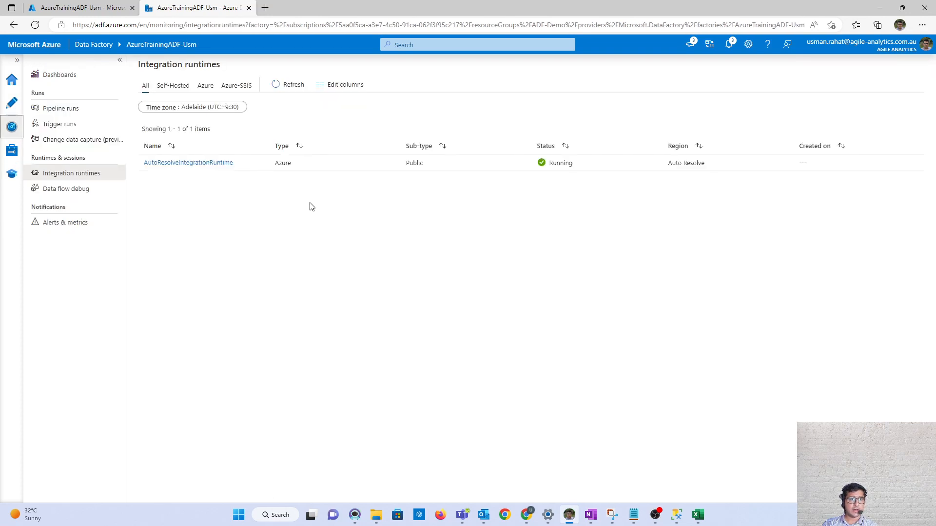
pyautogui.click(66, 109)
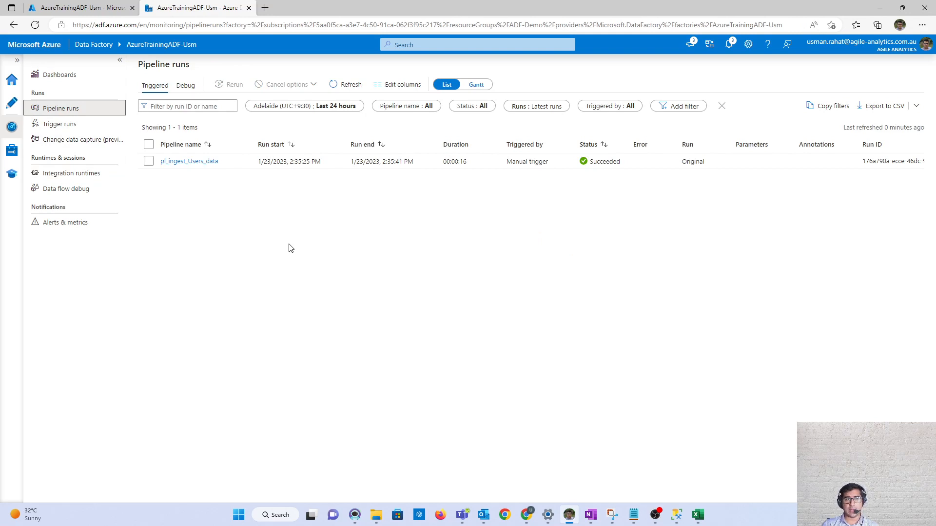
# Return to authoring, trigger the published pl_ingest_Users_data pipeline to run now, and refresh its status in the pipeline runs monitor.
pyautogui.click(12, 103)
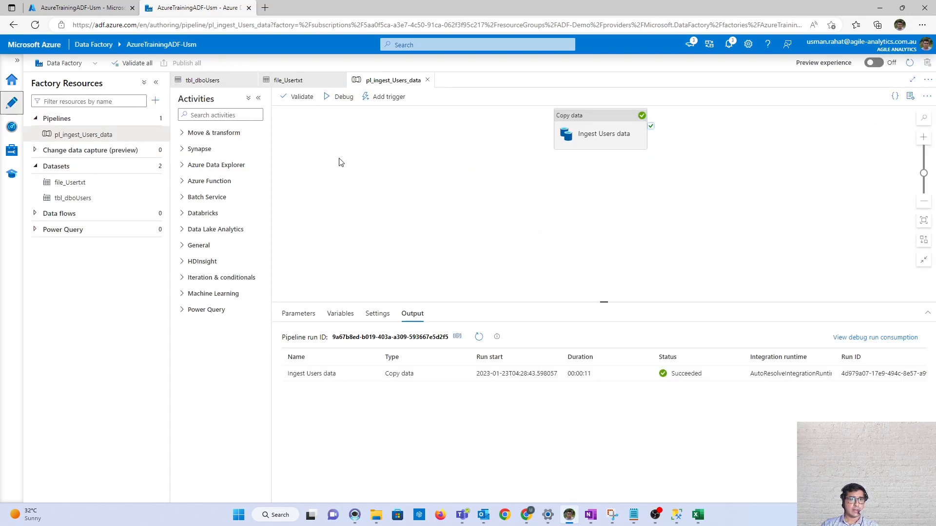
pyautogui.click(388, 96)
pyautogui.click(396, 113)
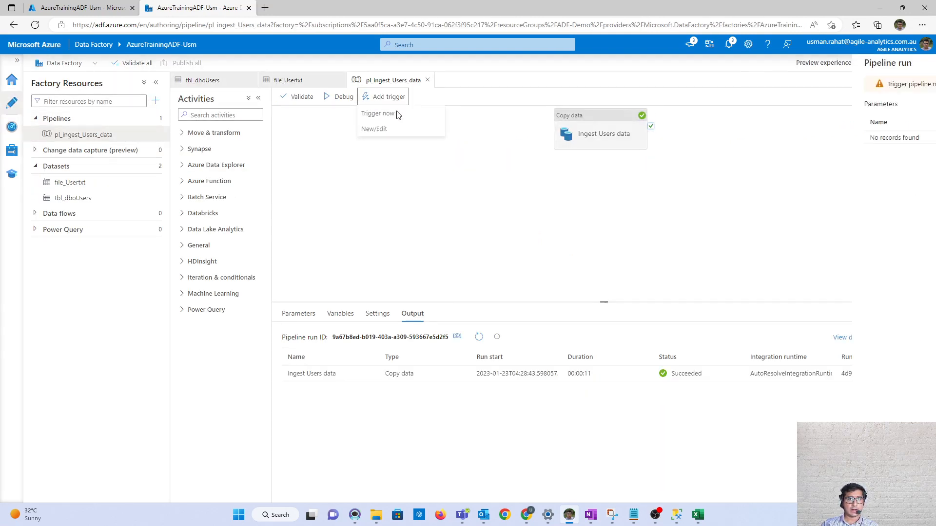
pyautogui.click(669, 489)
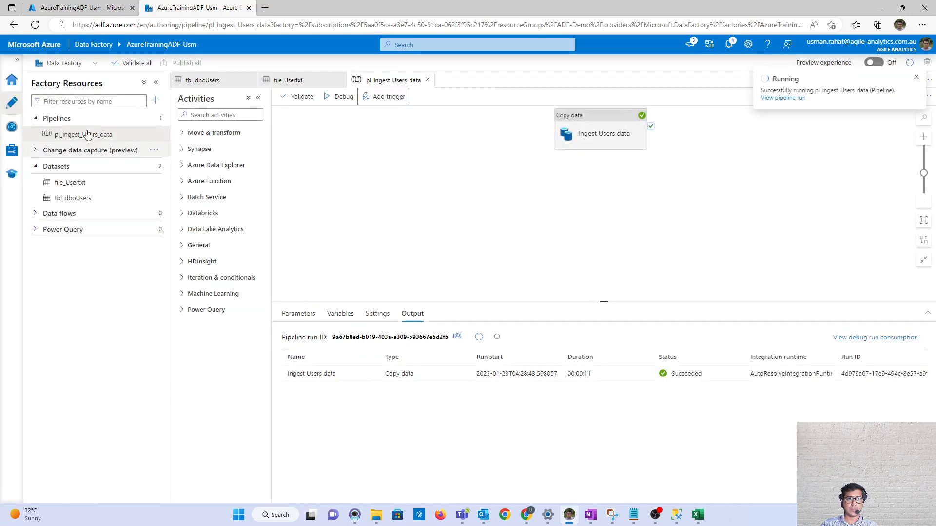
pyautogui.click(12, 127)
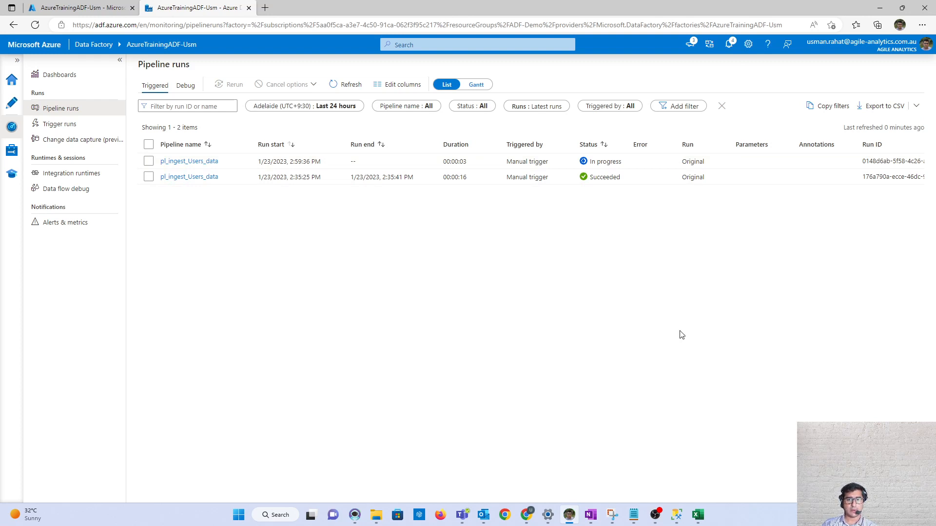
pyautogui.click(346, 86)
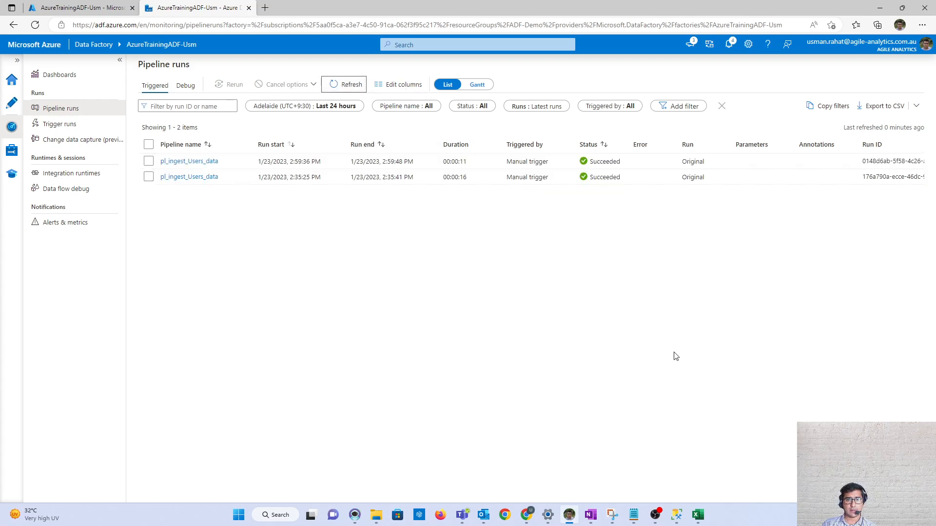
# Switch to SQL Server Management Studio and execute SELECT * FROM dbo.Users to verify the triggered run's data.
pyautogui.click(677, 515)
pyautogui.moveTo(368, 140); pyautogui.dragTo(215, 133)
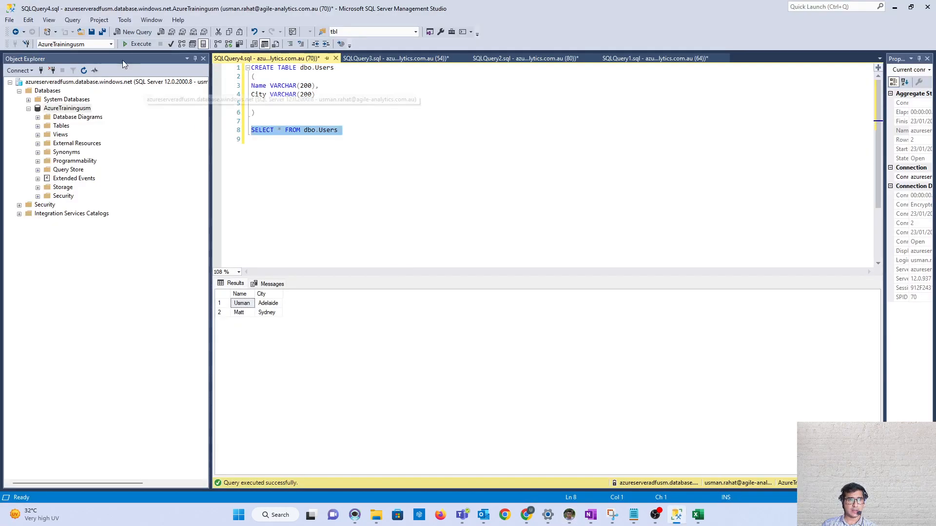
pyautogui.click(138, 44)
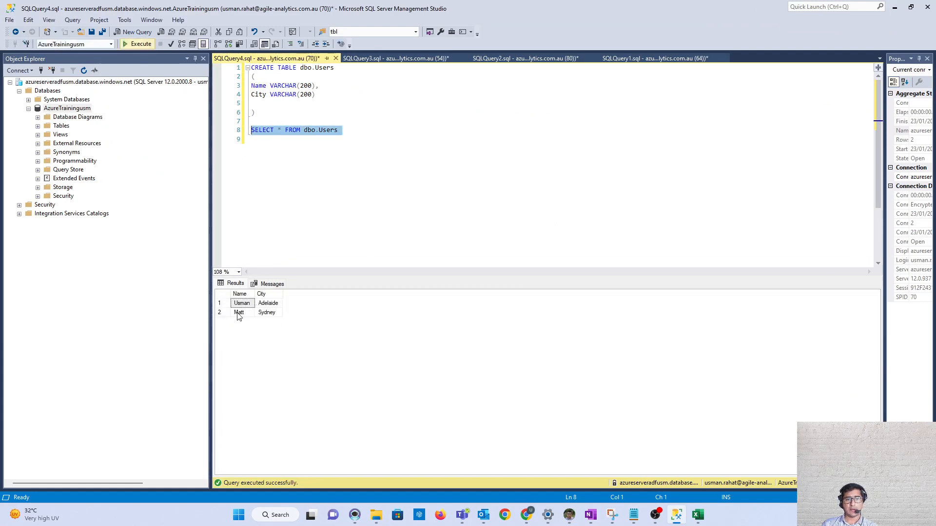